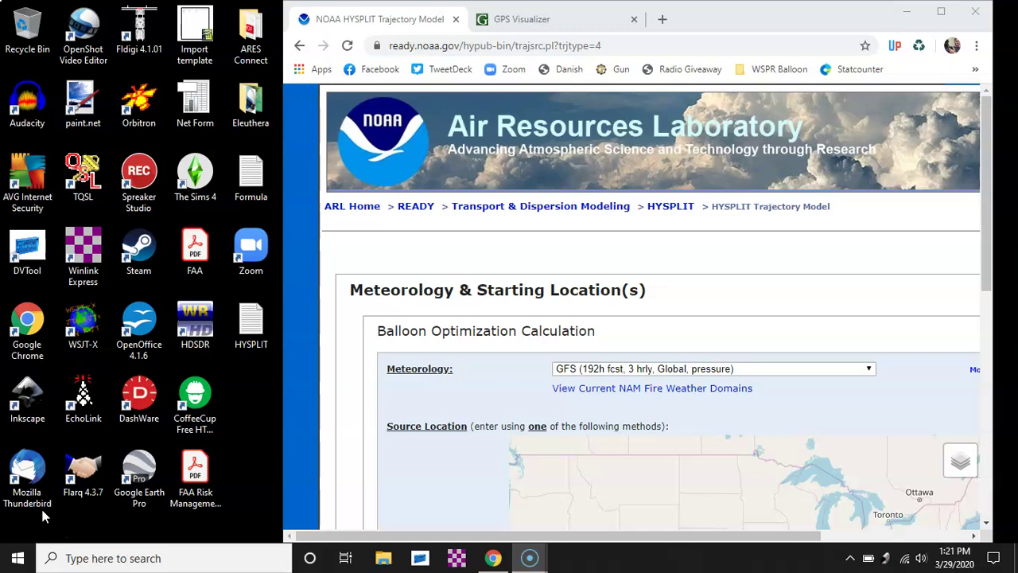
- Submit the GFS meteorology with the prefilled decimal-degree source location, and accept the 06 UTC / 20200329 forecast cycle
left_click(334, 401)
left_click(425, 387)
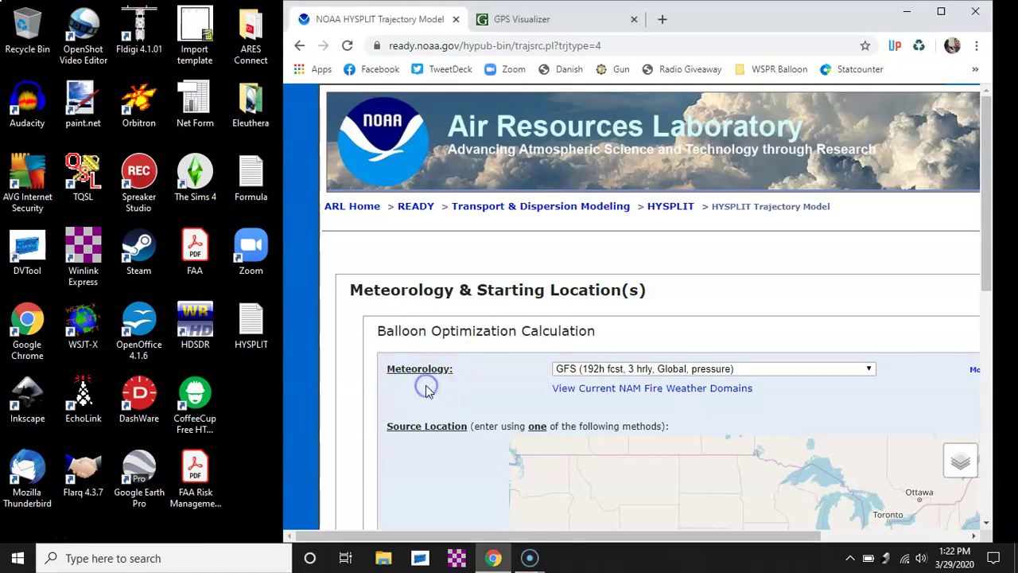
scroll(426, 385, "down", 3)
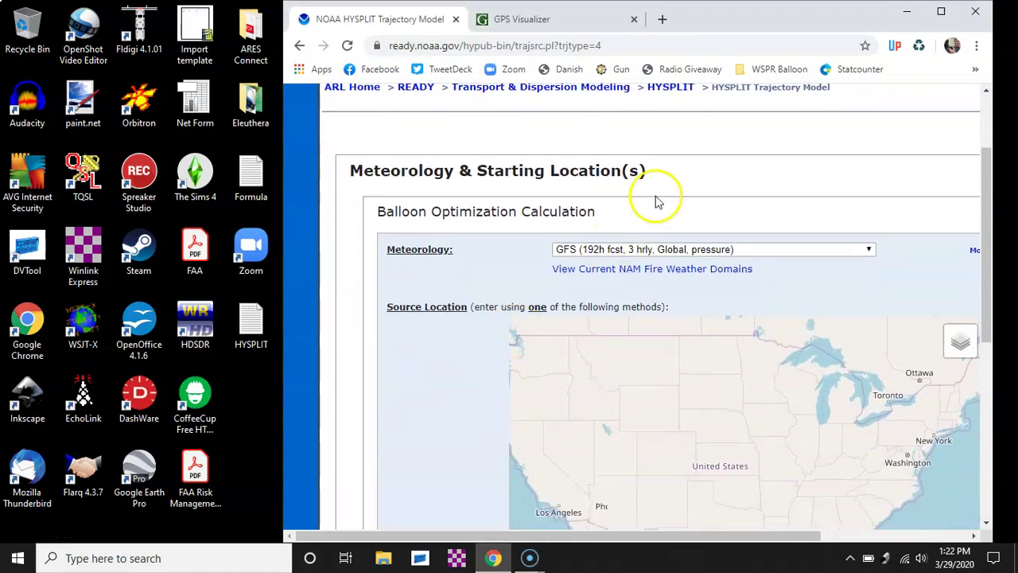
scroll(700, 171, "down", 5)
scroll(700, 175, "down", 1)
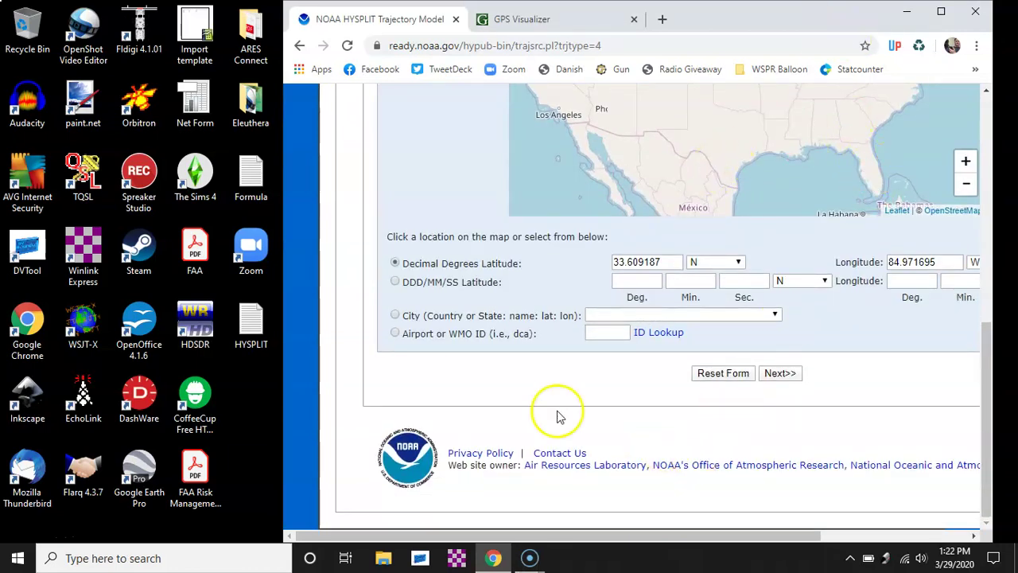
left_click_drag(277, 359, 150, 360)
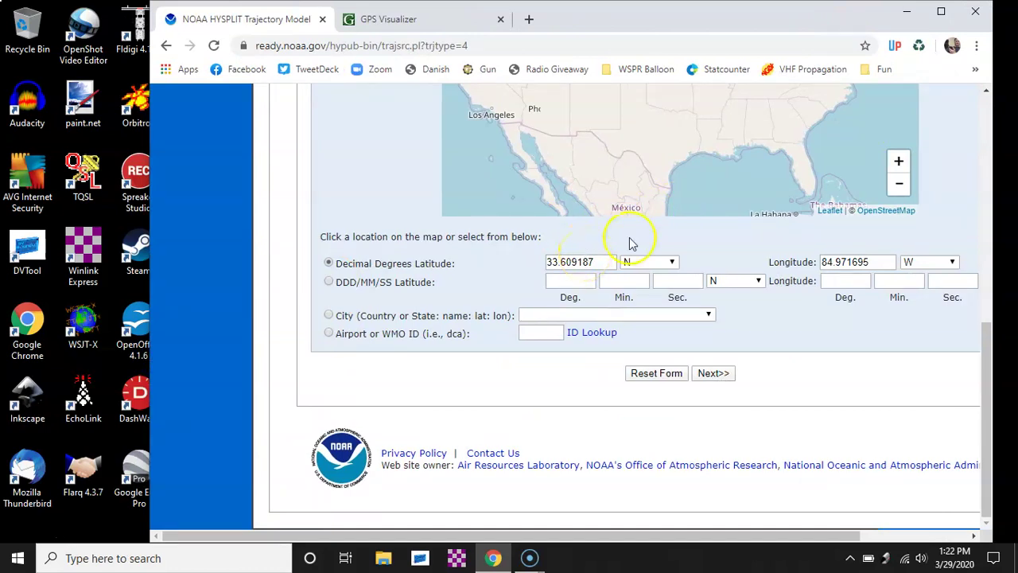
left_click(694, 375)
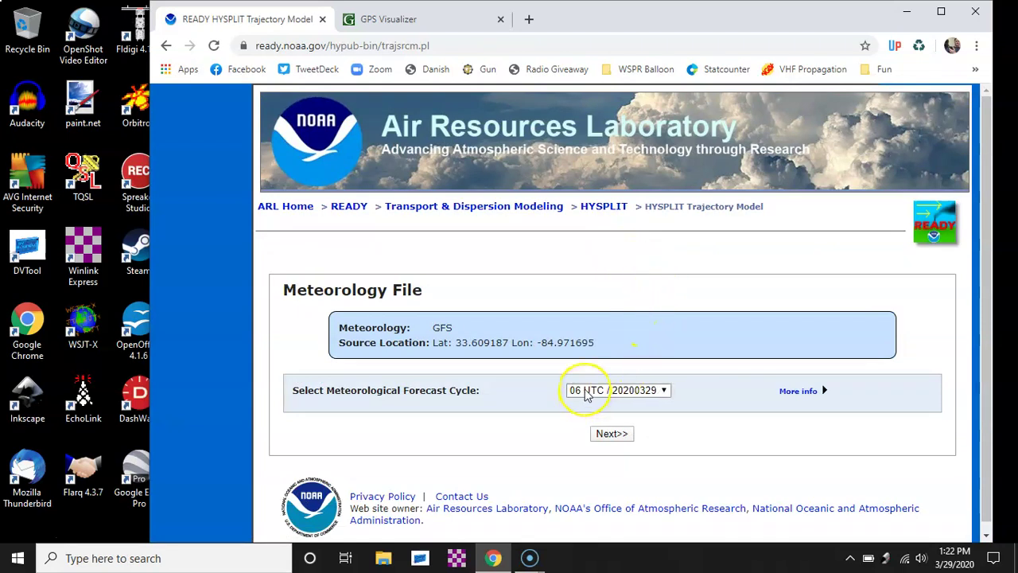
left_click(606, 433)
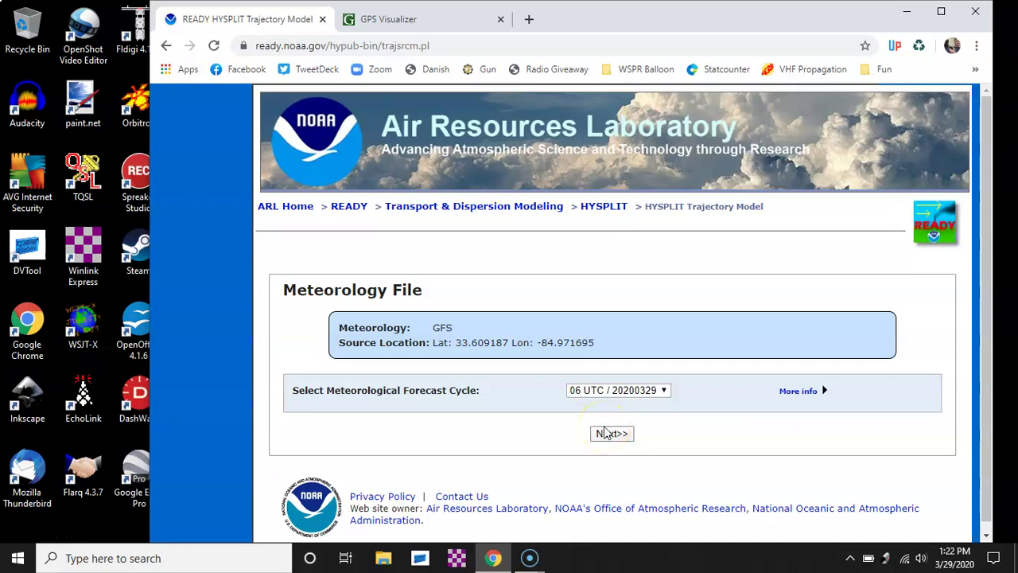
left_click(608, 436)
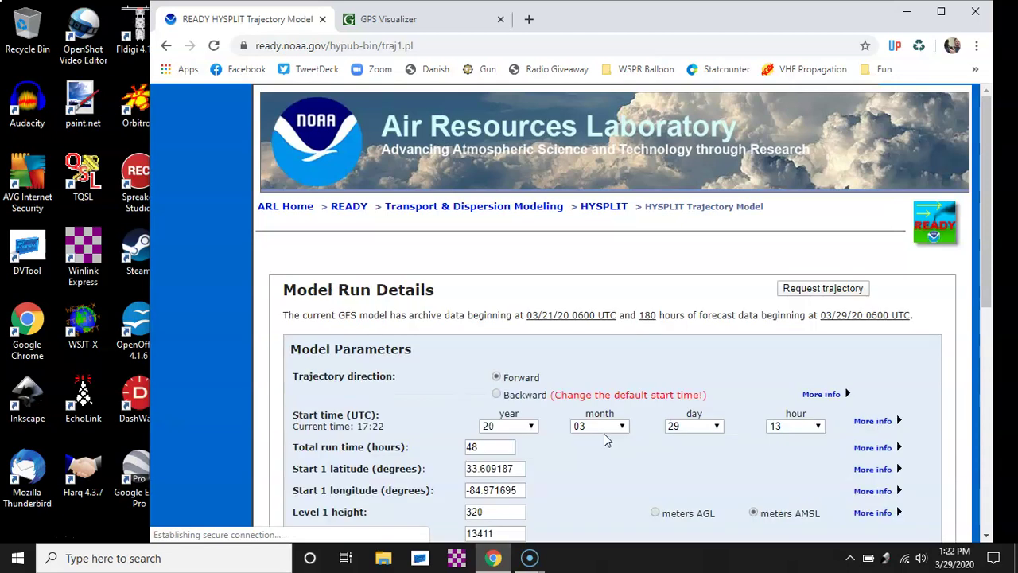
- Keep the trajectory direction on Forward and set the start hour to 18 UTC in the model parameters
left_click(191, 350)
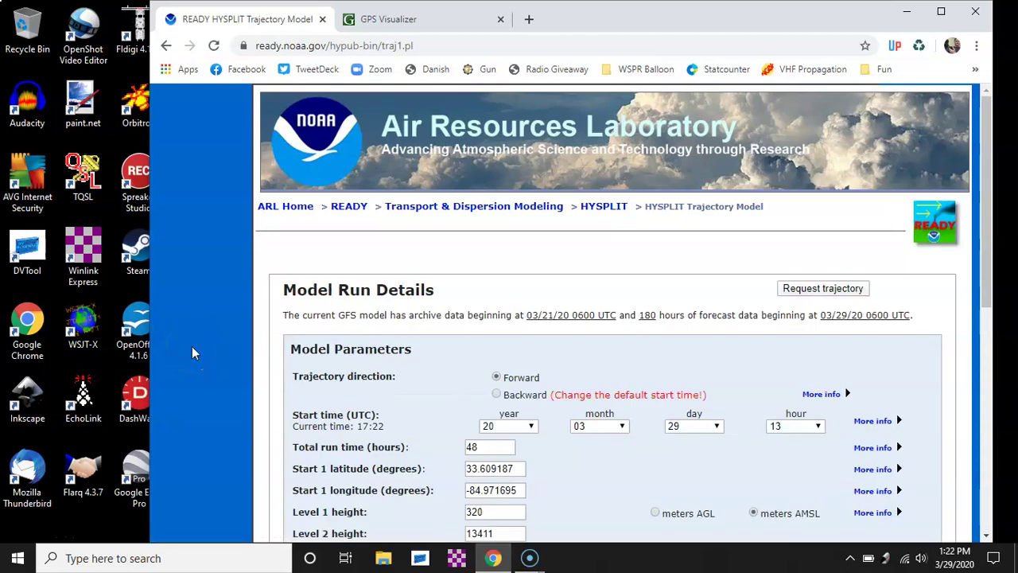
scroll(192, 350, "down", 3)
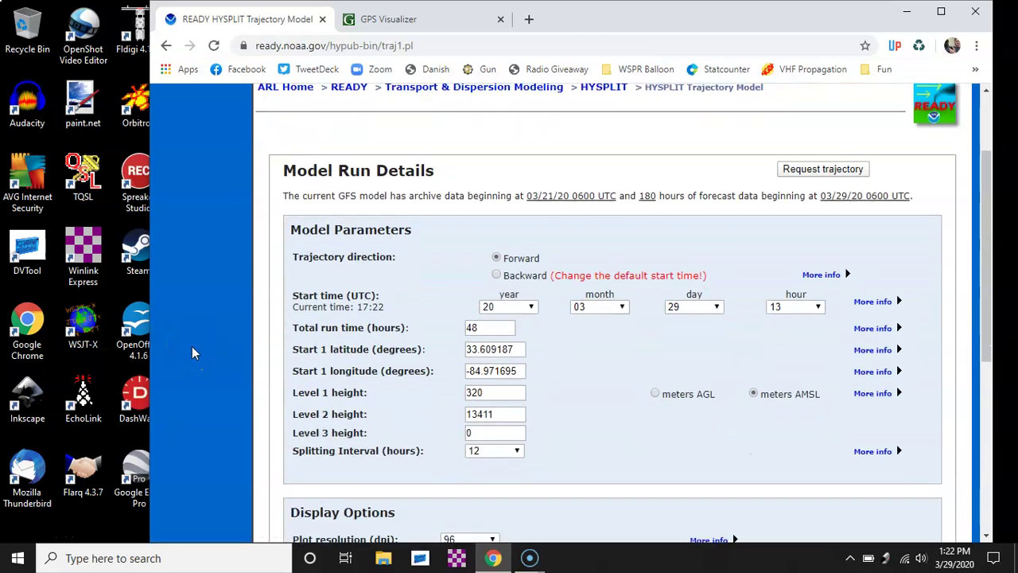
scroll(191, 353, "down", 2)
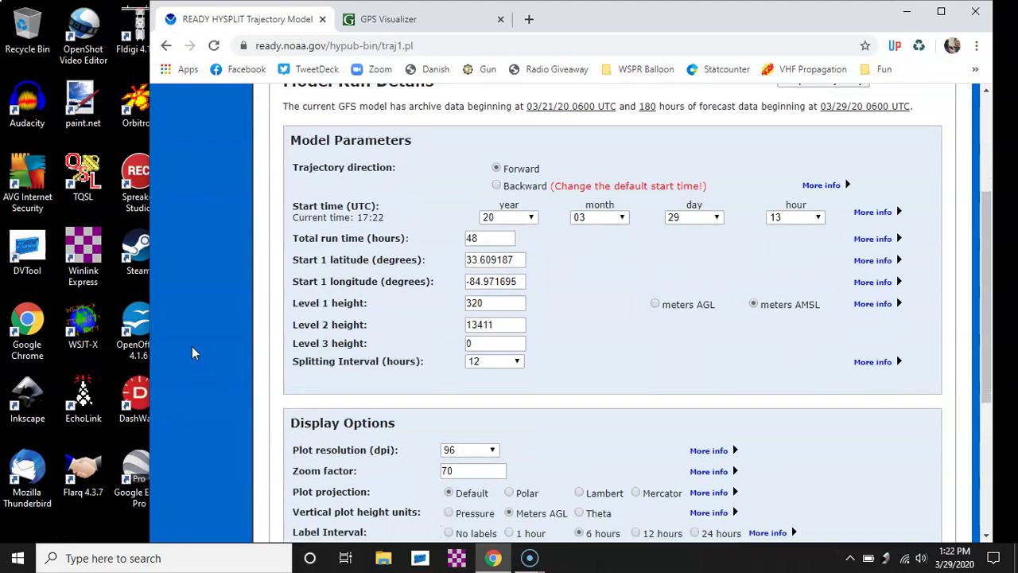
left_click(496, 168)
left_click(353, 227)
triple_click(353, 223)
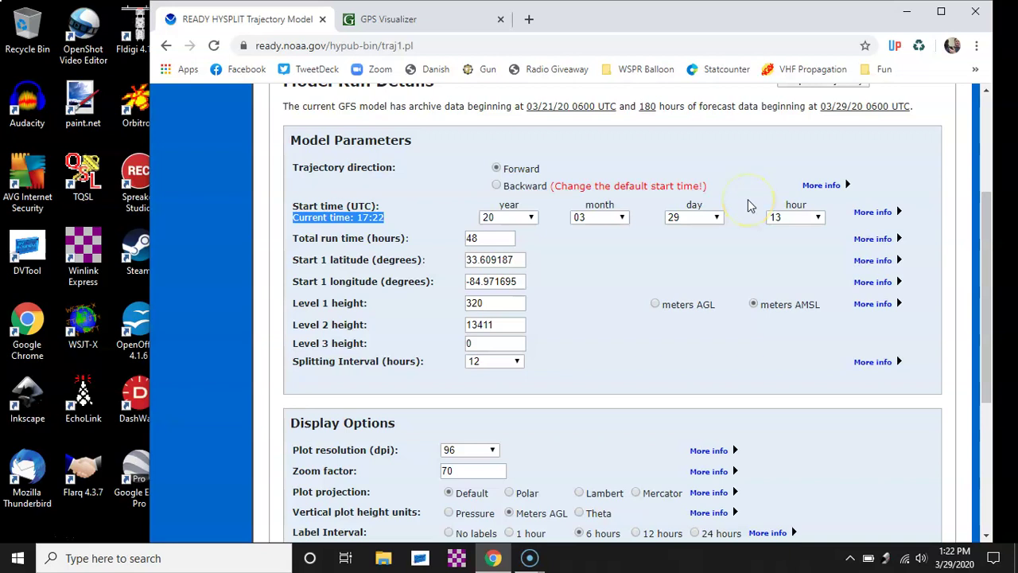
left_click(819, 218)
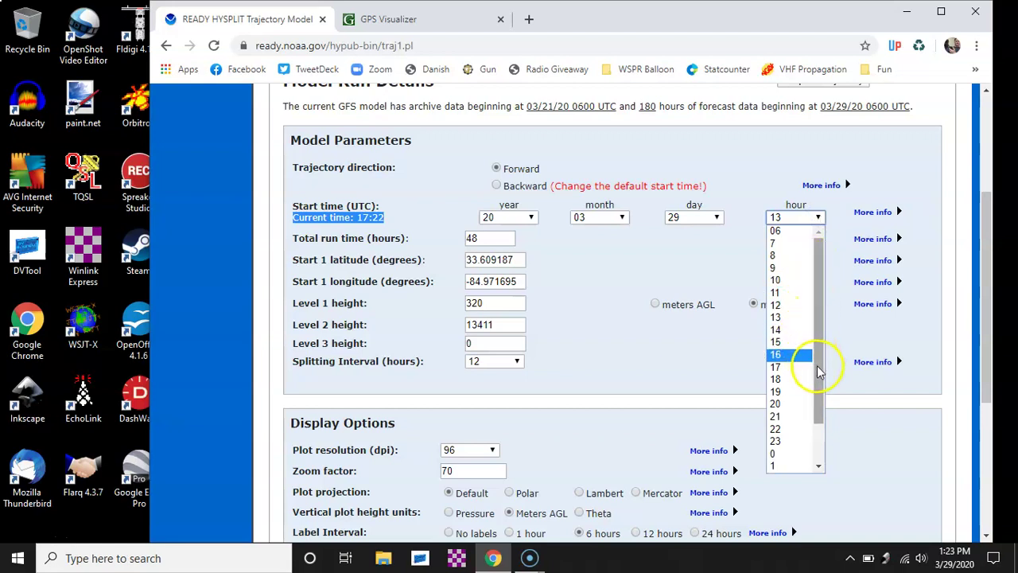
left_click(776, 380)
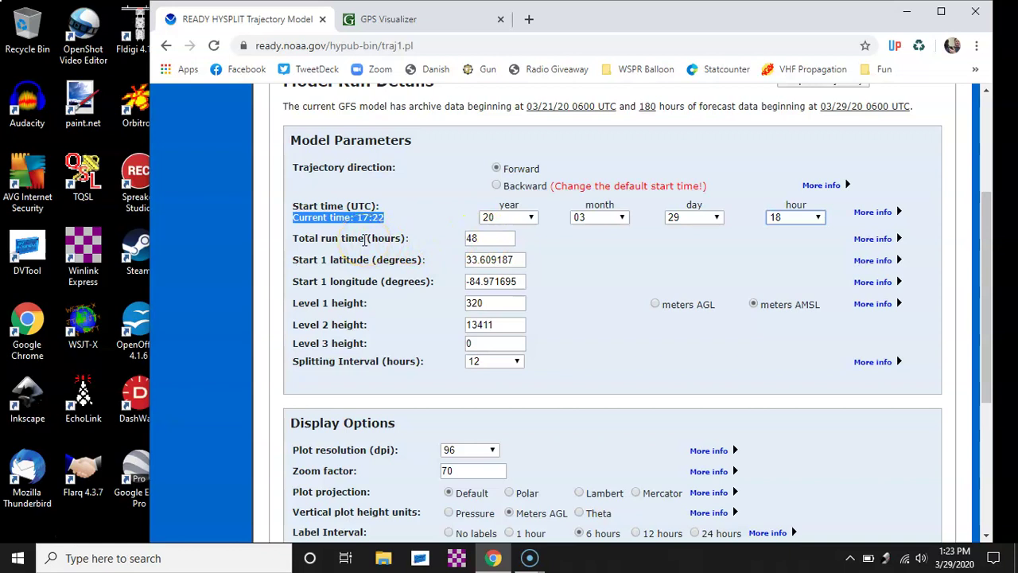
- Set the total run time of the model to 84 hours
double_click(485, 237)
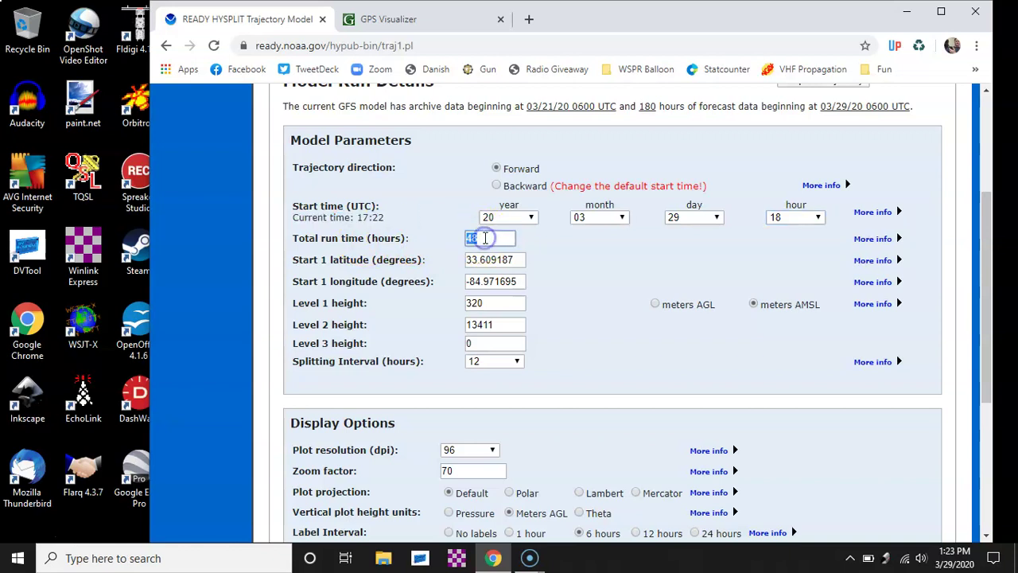
type("84")
left_click(258, 278)
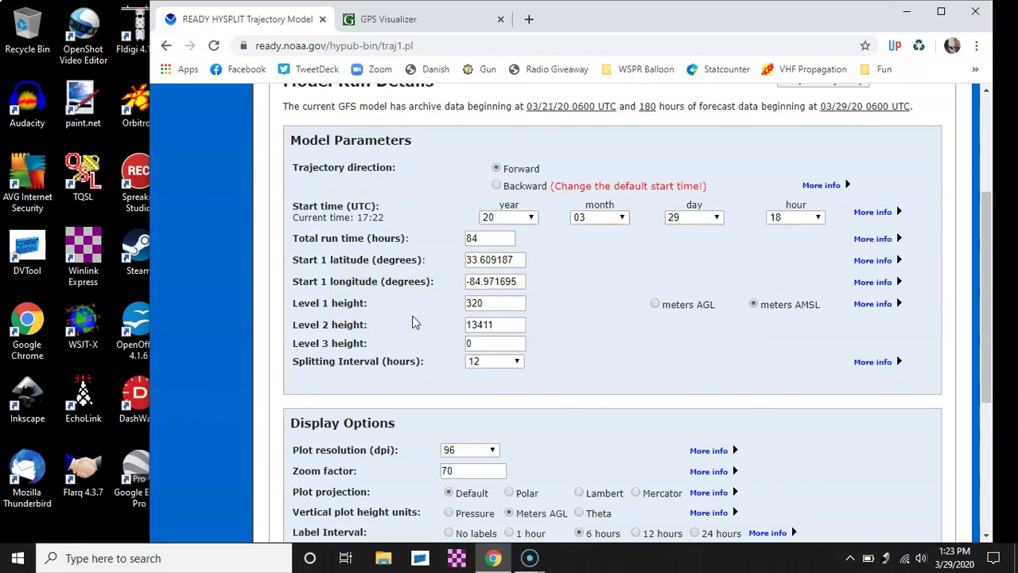
- Review the level 1 and level 2 heights, the AGL/AMSL height reference and the splitting interval choices
double_click(489, 307)
left_click(490, 307)
double_click(493, 327)
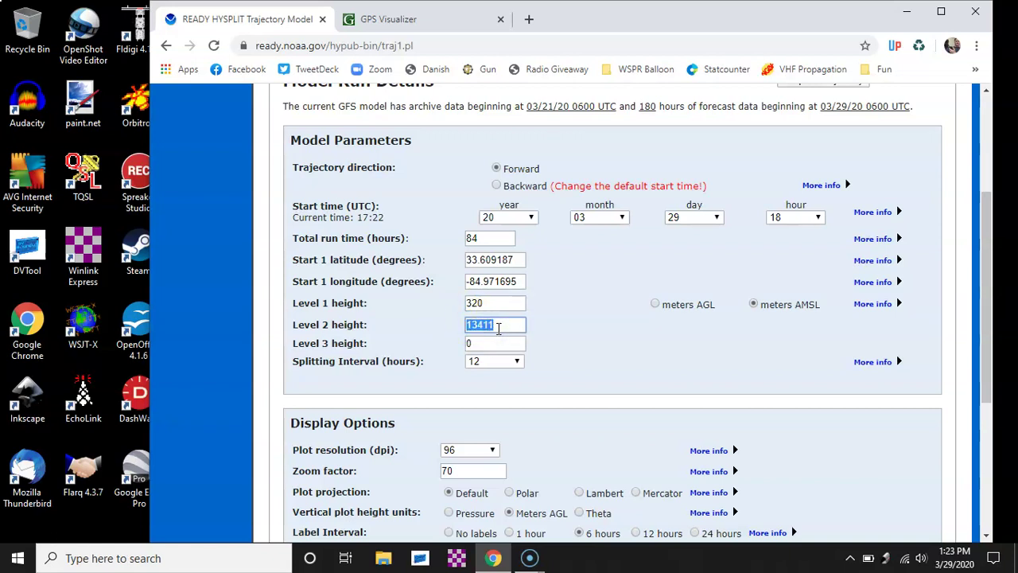
left_click(754, 304)
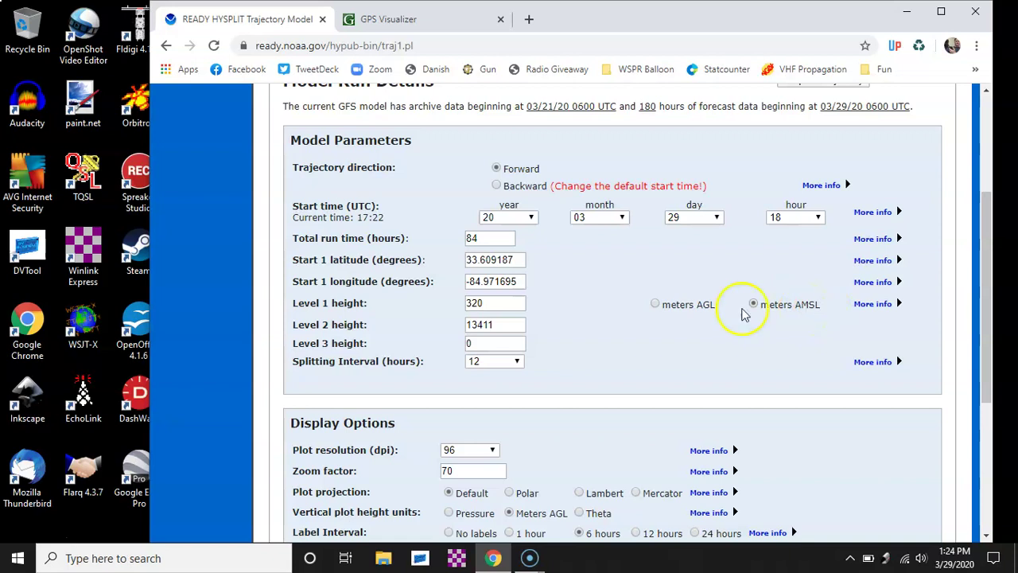
double_click(705, 305)
left_click(704, 305)
scroll(235, 375, "down", 1)
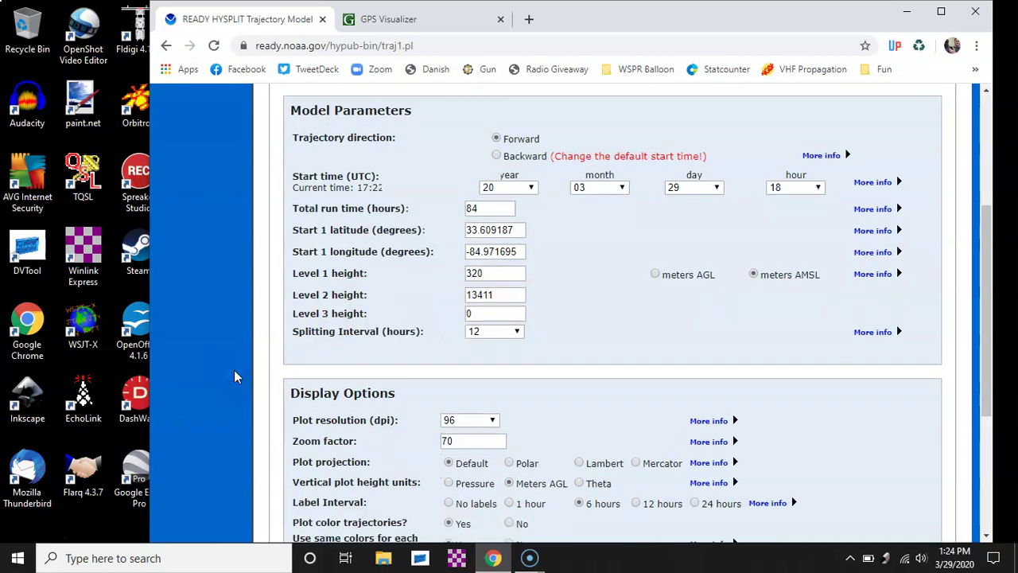
left_click(476, 332)
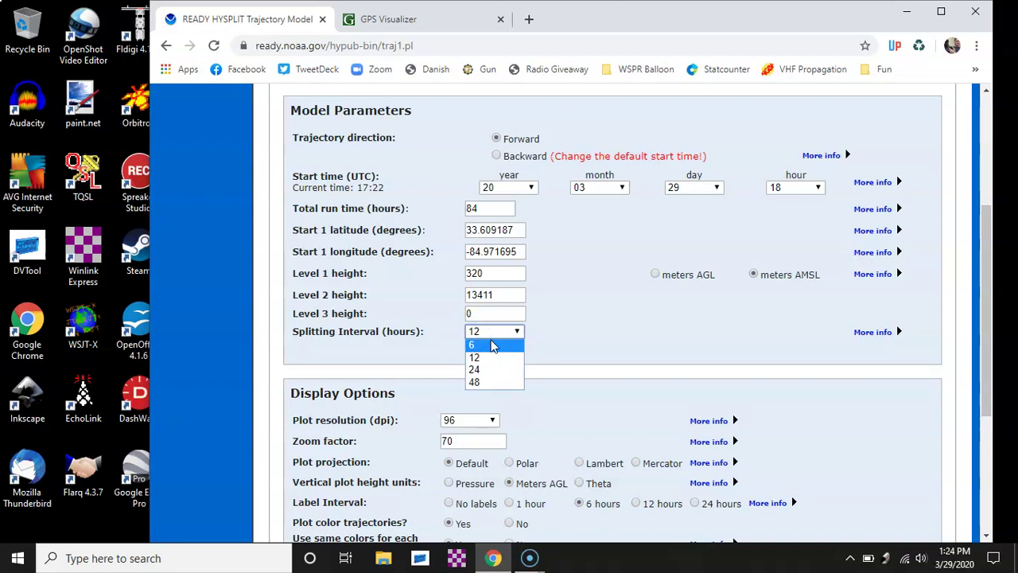
left_click(434, 346)
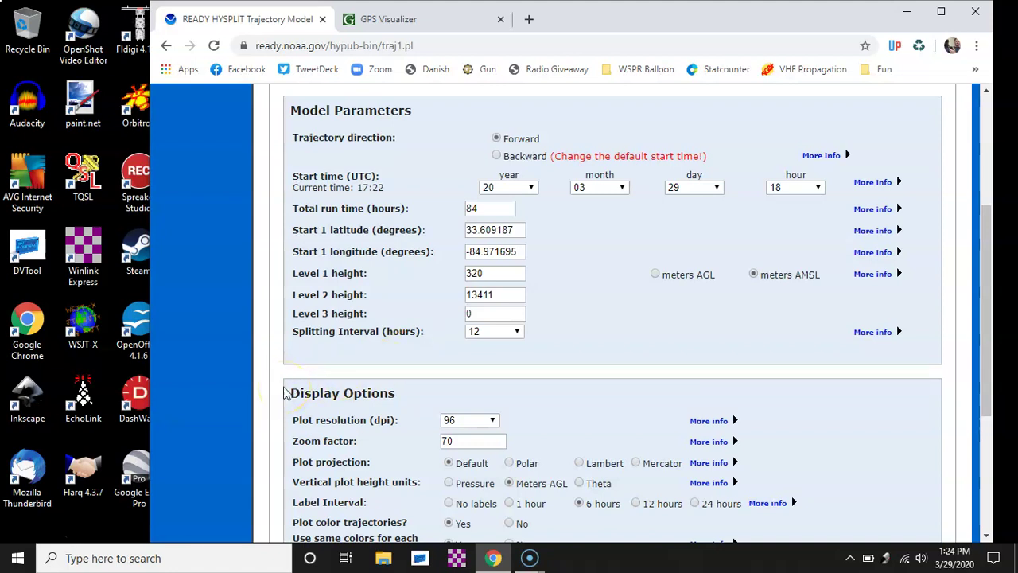
- Set the plot resolution to 72 dpi in the display options and request the trajectory
scroll(286, 393, "down", 2)
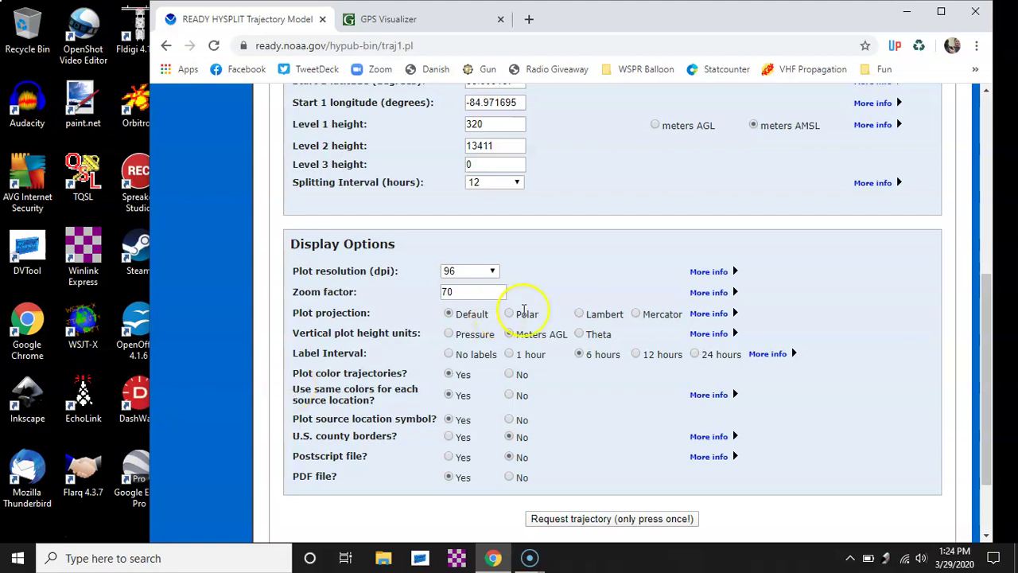
left_click(472, 272)
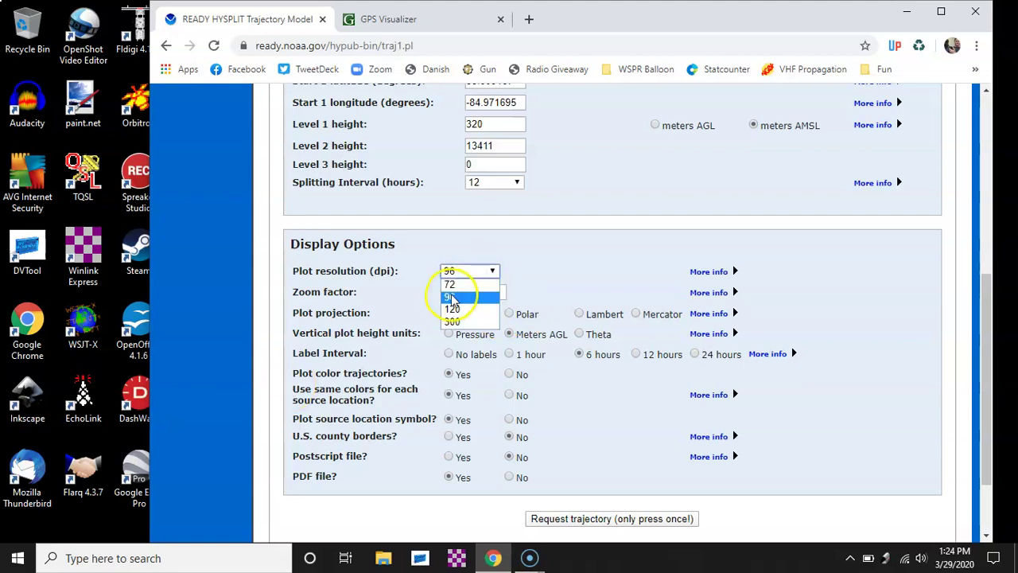
left_click(457, 284)
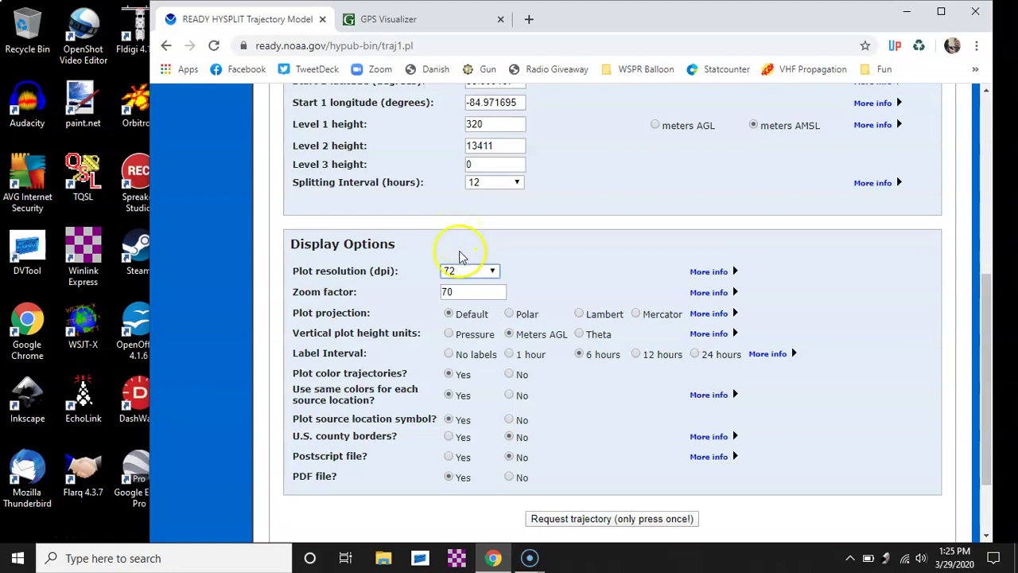
left_click(464, 270)
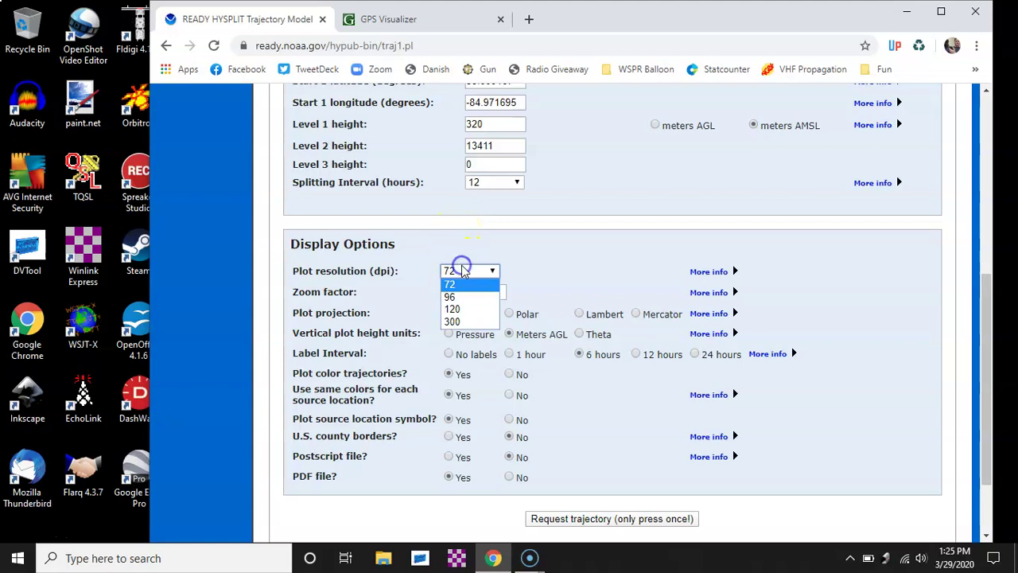
left_click(385, 272)
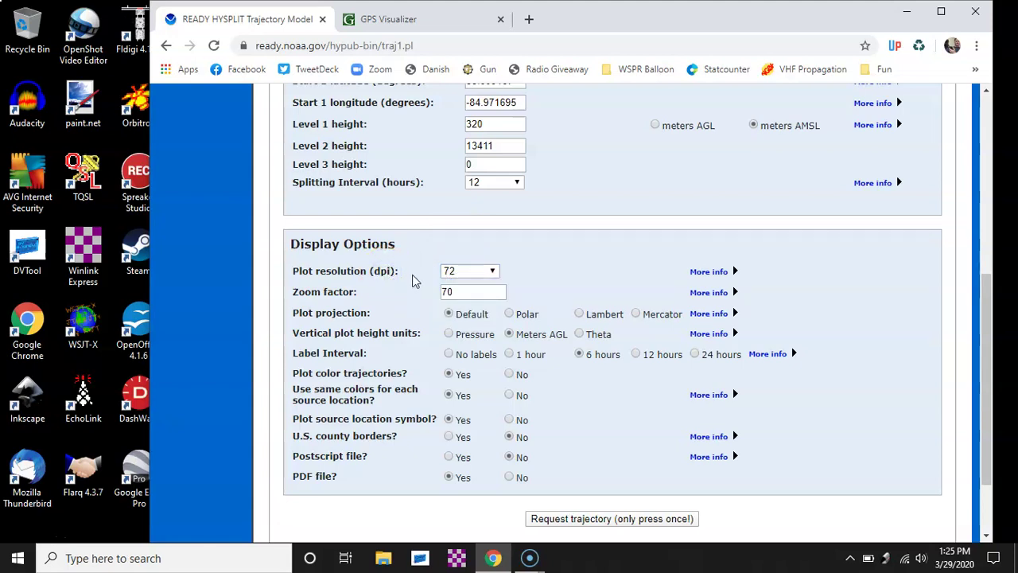
left_click(455, 271)
left_click(243, 339)
left_click(596, 518)
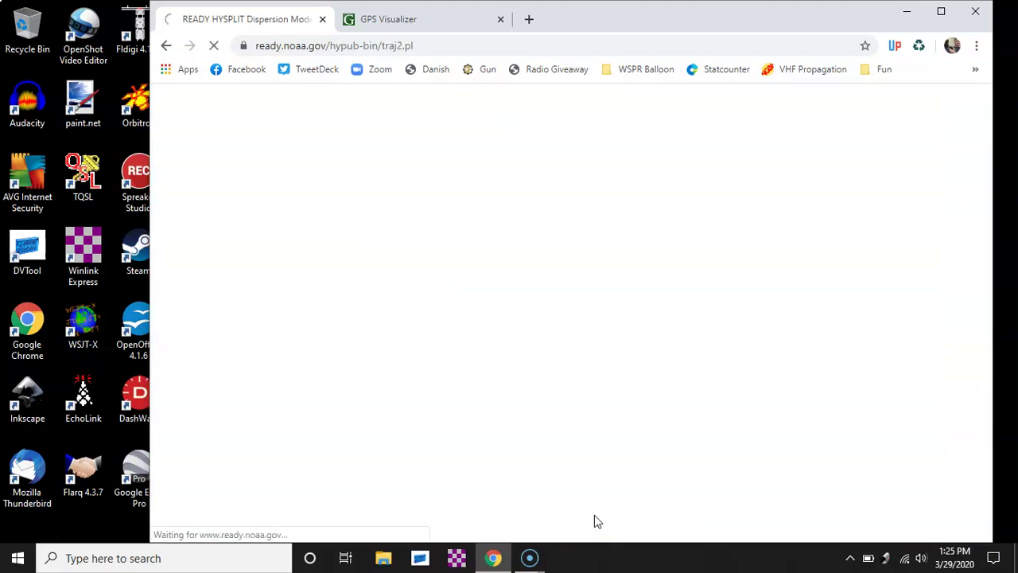
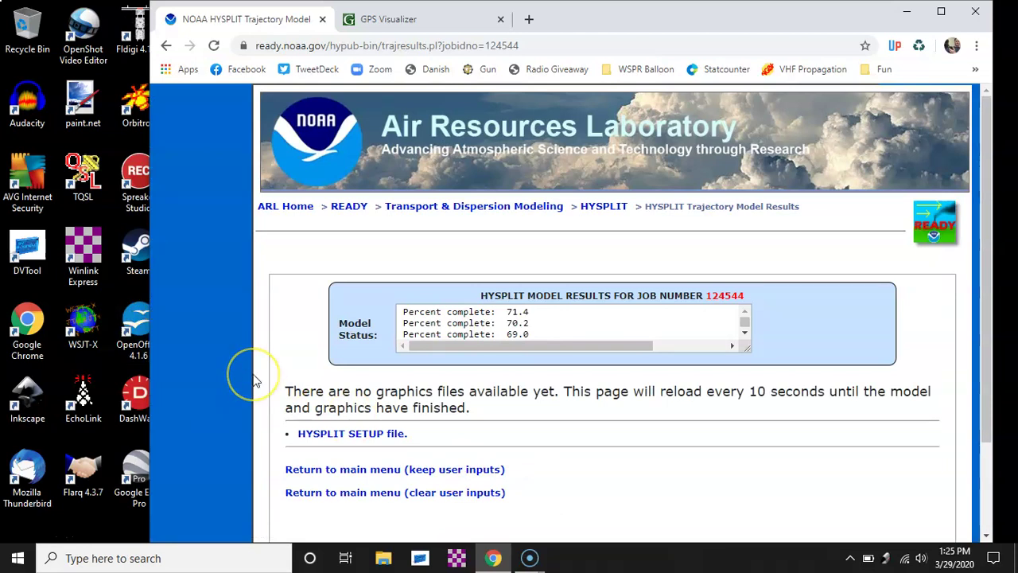
- Try to open the GIF trajectory plot in a separate browser tab, and close that tab
scroll(255, 382, "down", 1)
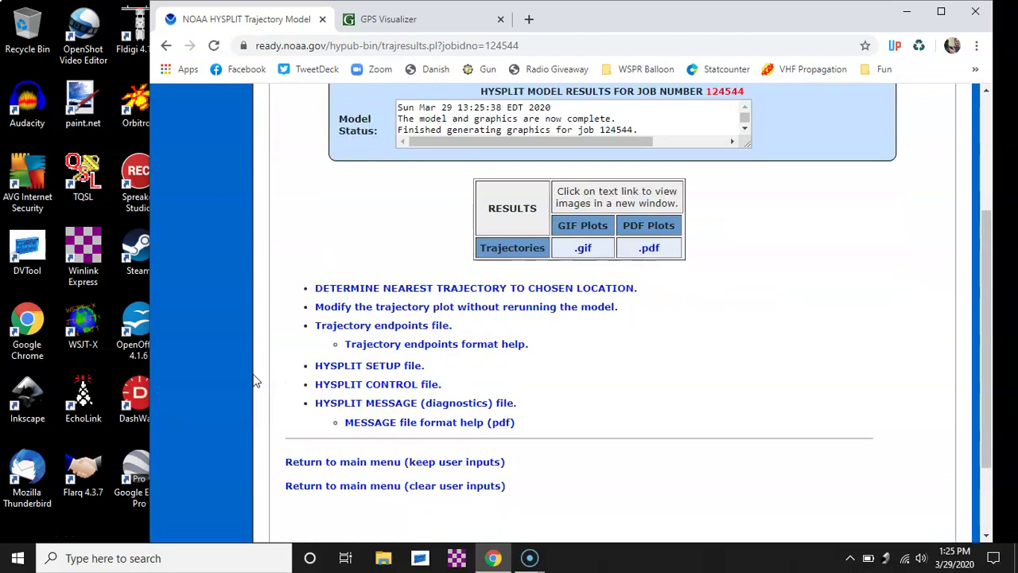
right_click(586, 251)
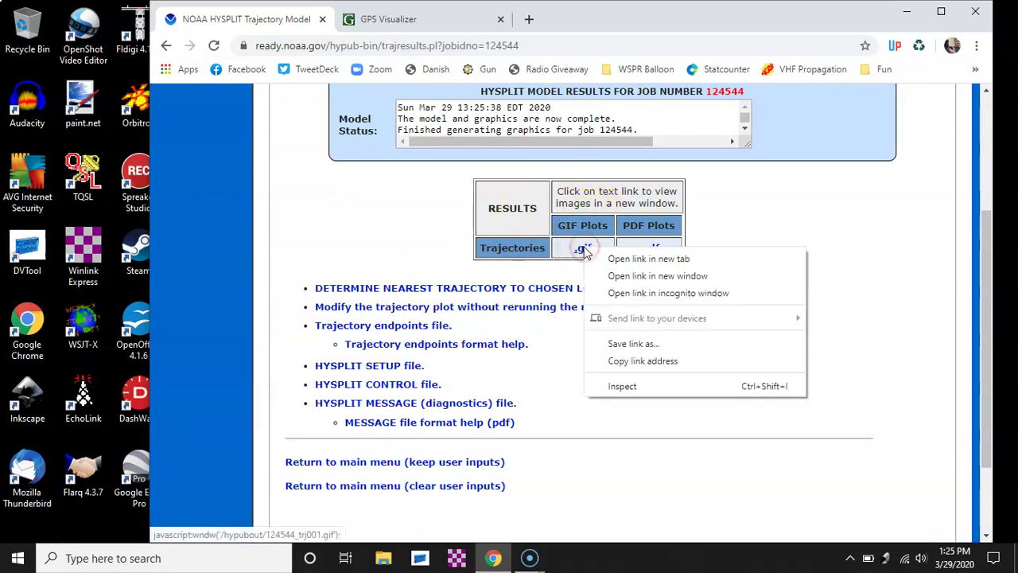
left_click(613, 261)
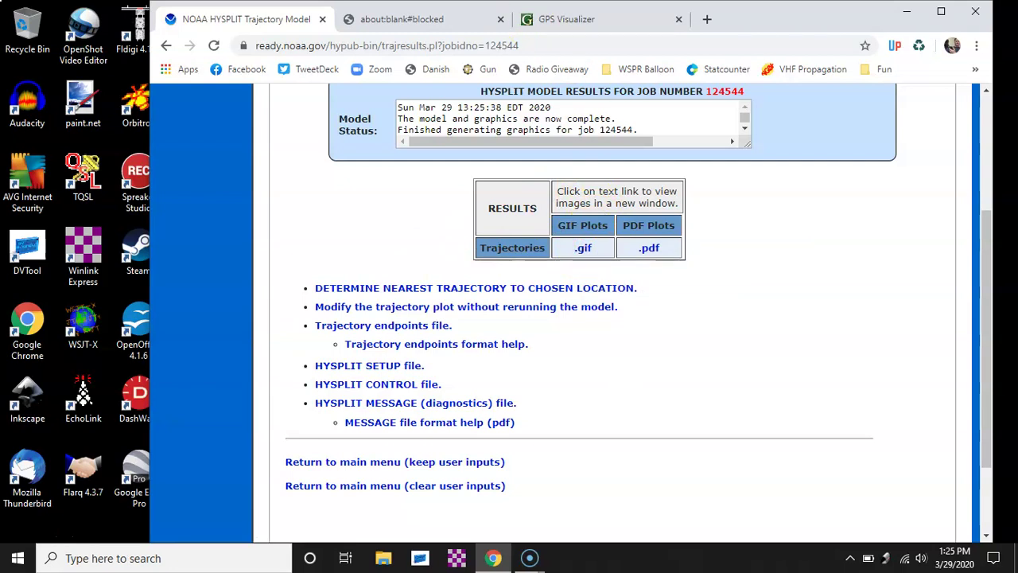
left_click(410, 21)
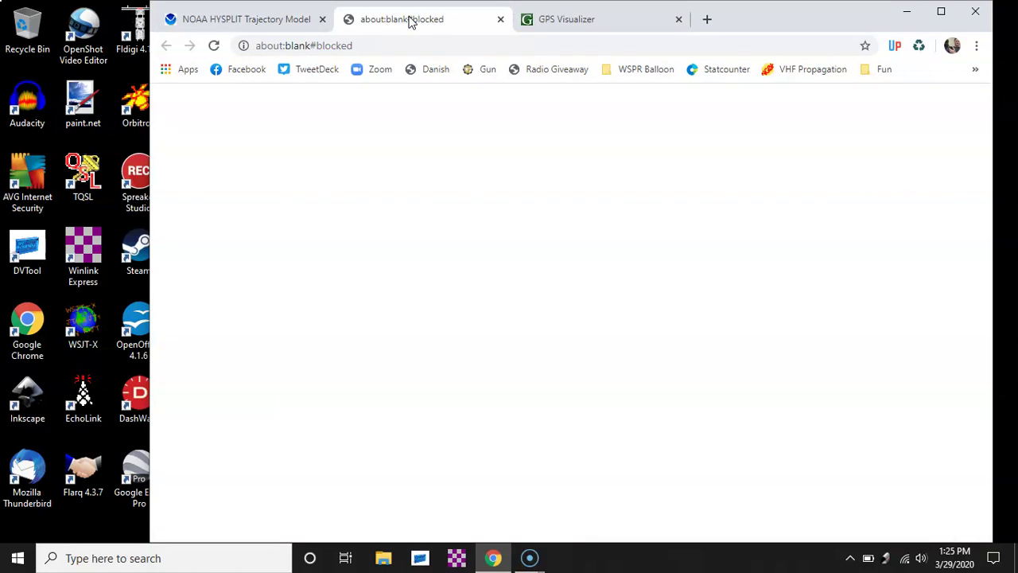
left_click(502, 22)
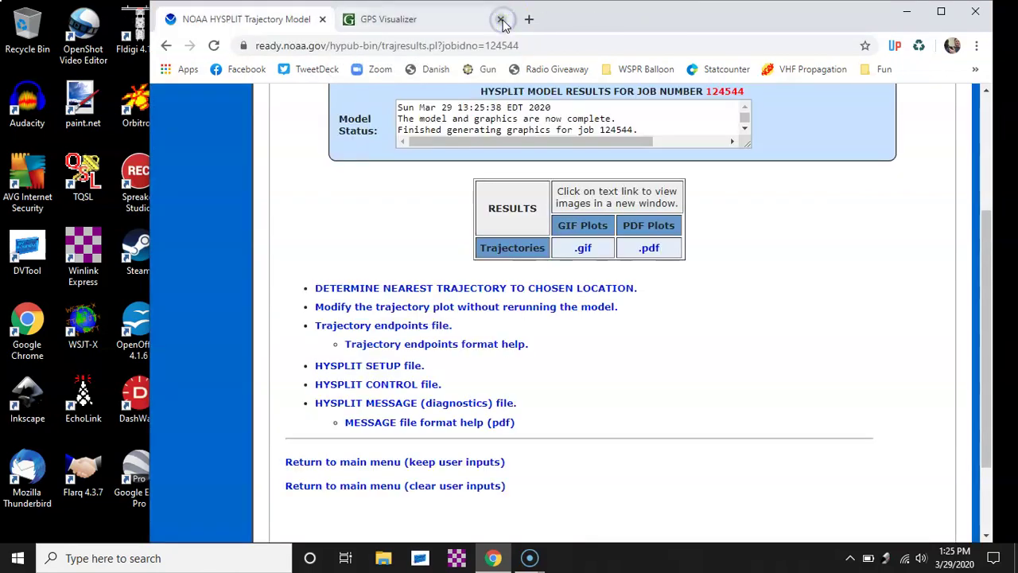
- View the GIF trajectory plot and close it, and open the page for determining the nearest trajectory to a chosen location
left_click(585, 248)
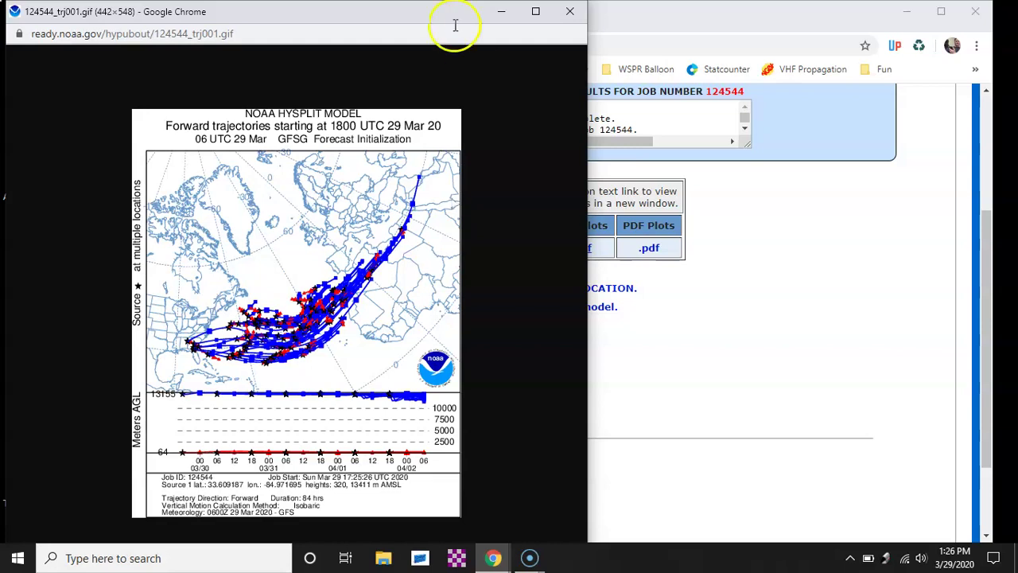
left_click(569, 11)
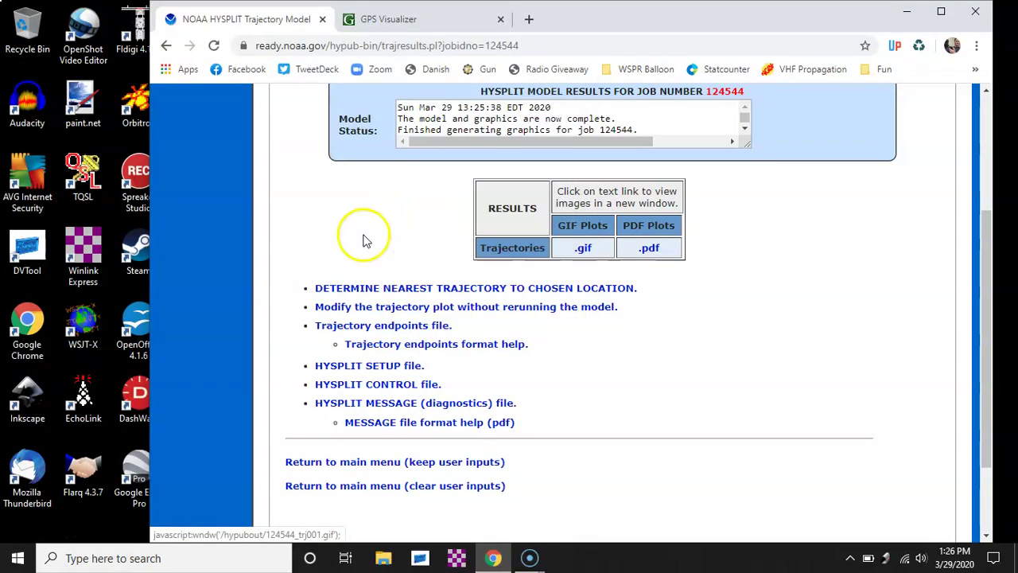
left_click(378, 291)
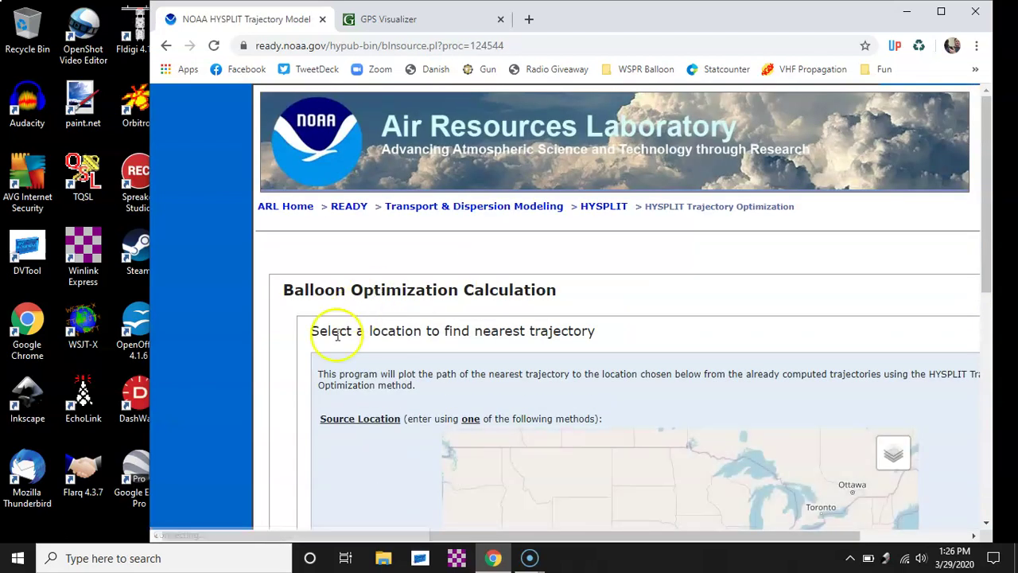
- Submit the prefilled decimal-degree location 33.609187 N, 84.971695 W to compute the nearest trajectory
scroll(238, 378, "down", 4)
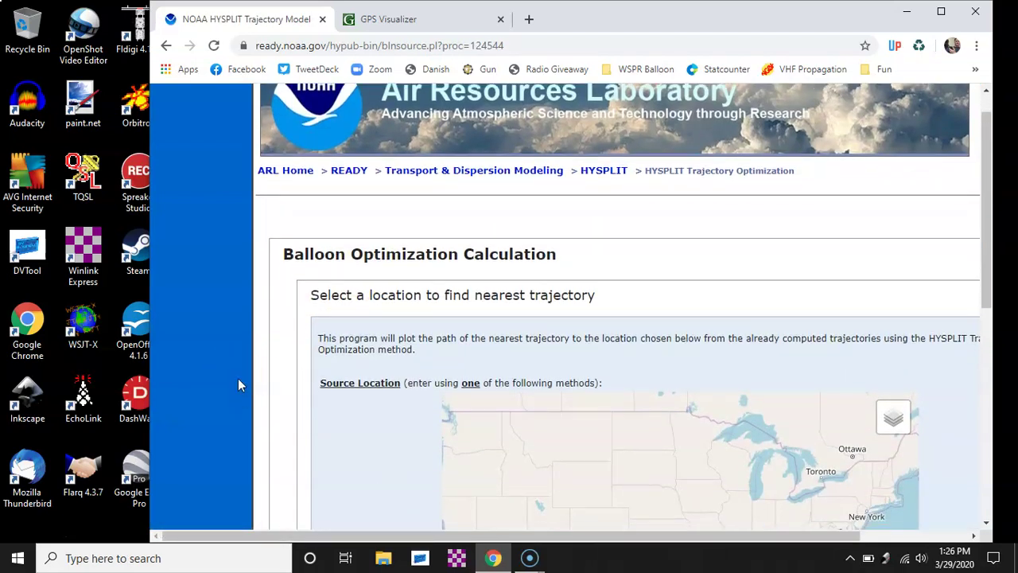
scroll(238, 378, "down", 3)
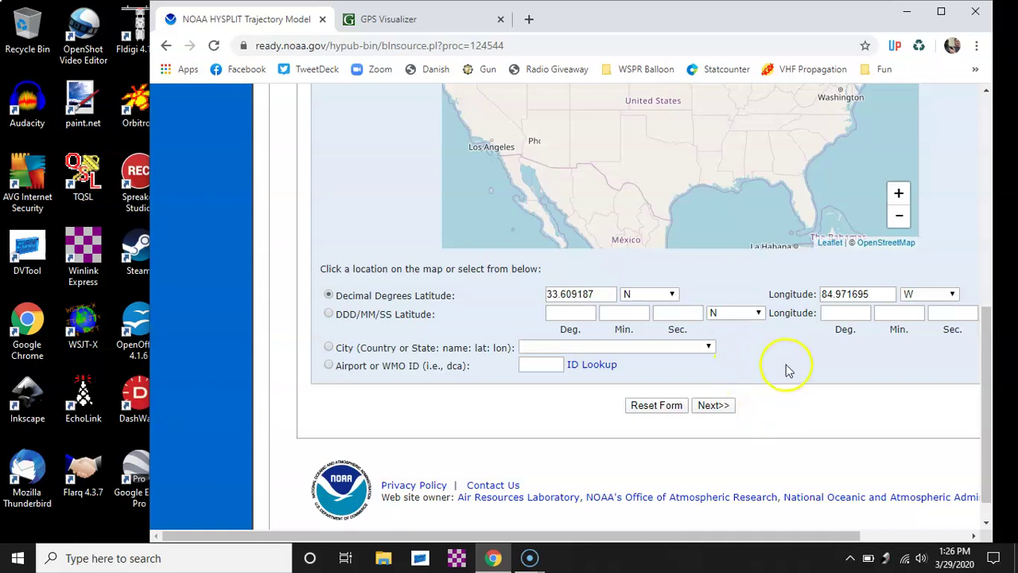
left_click(713, 404)
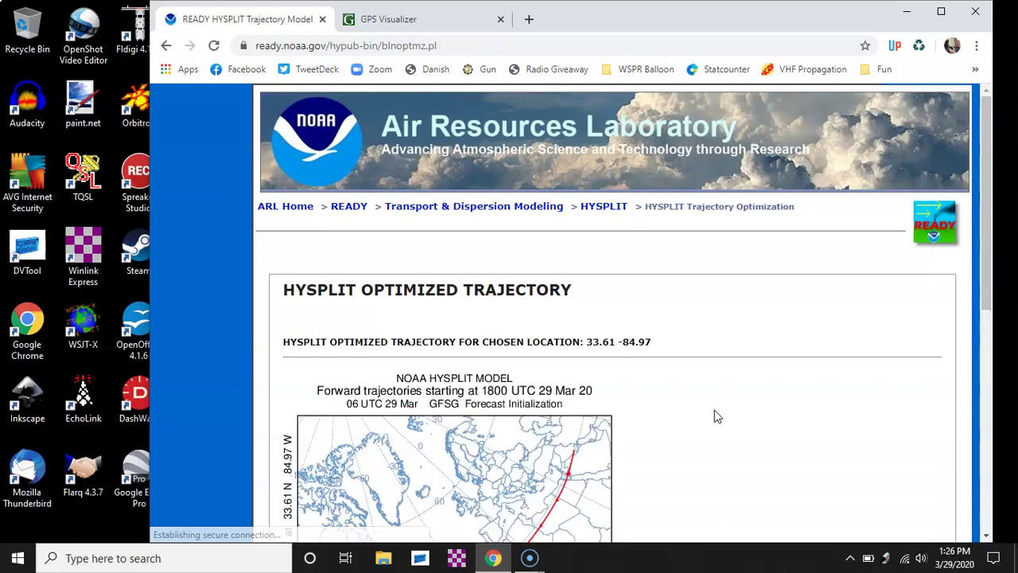
- Review the optimized trajectory plot and open the text file of optimized trajectory endpoints
scroll(714, 412, "down", 3)
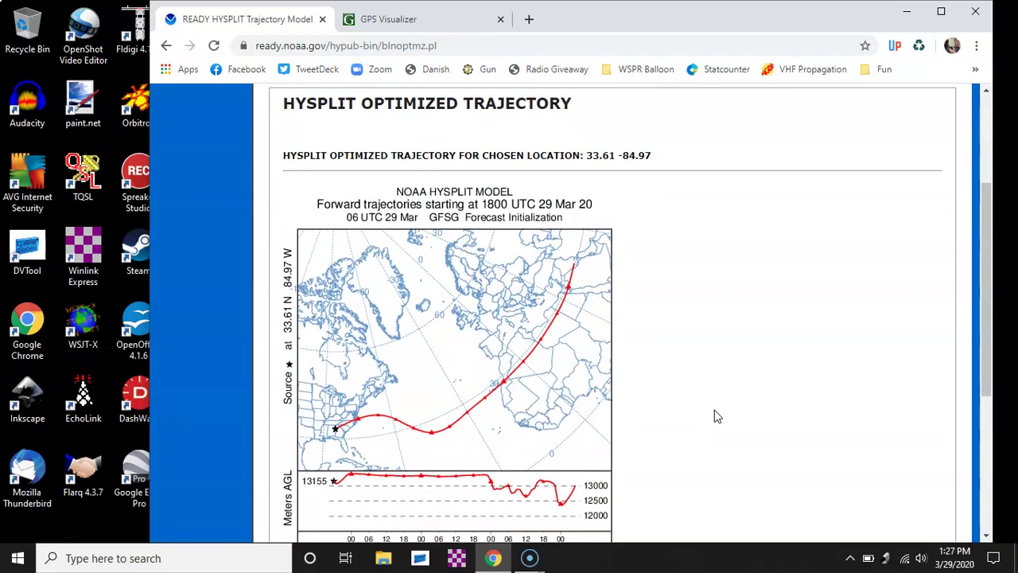
scroll(714, 414, "down", 1)
left_click(499, 199)
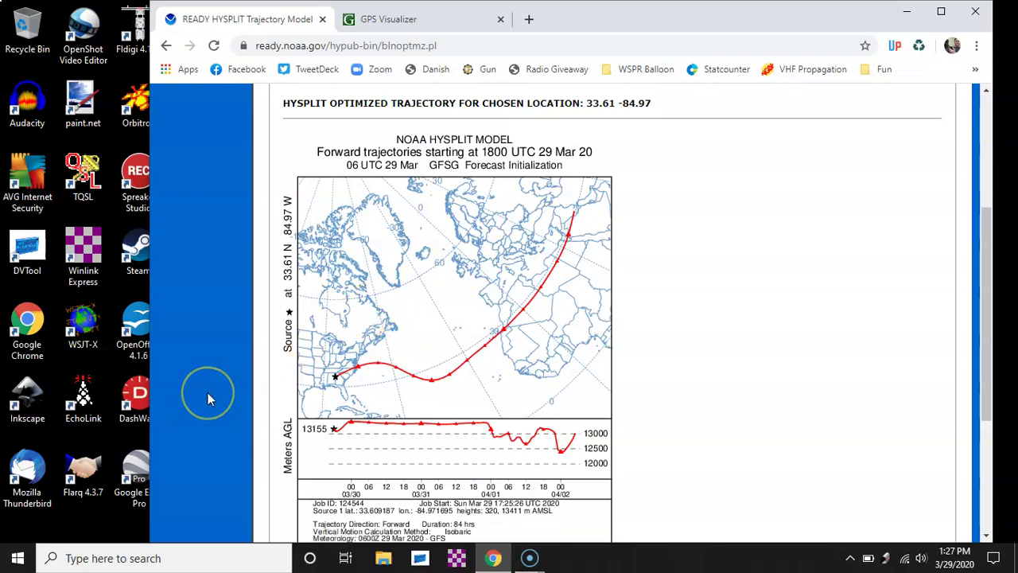
scroll(208, 398, "down", 2)
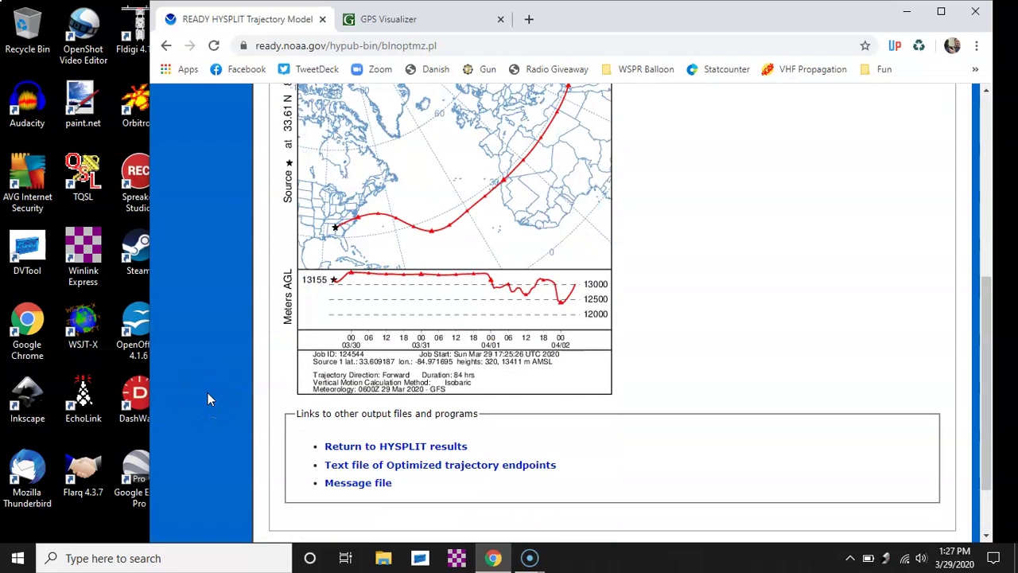
scroll(208, 397, "down", 1)
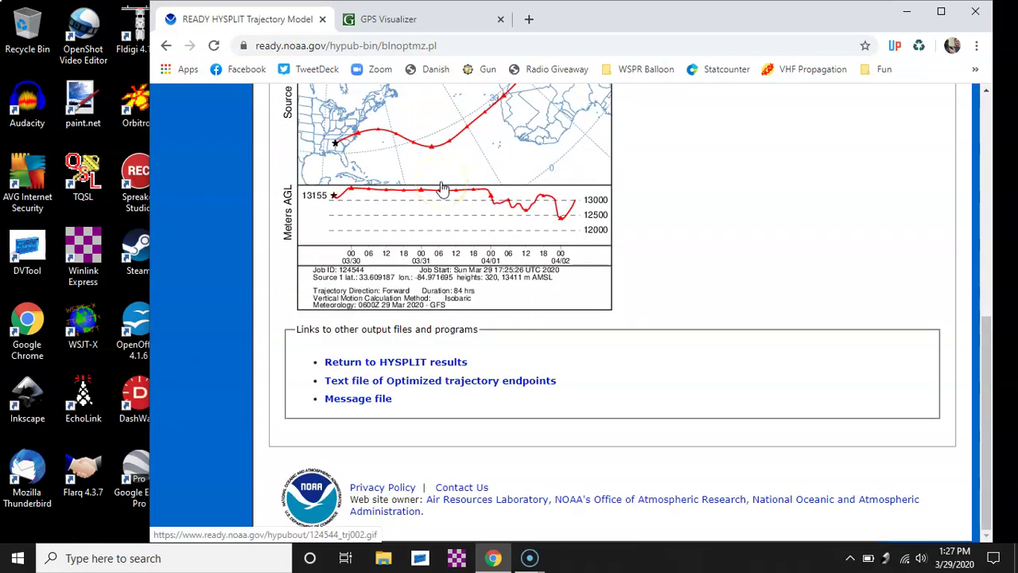
left_click(338, 384)
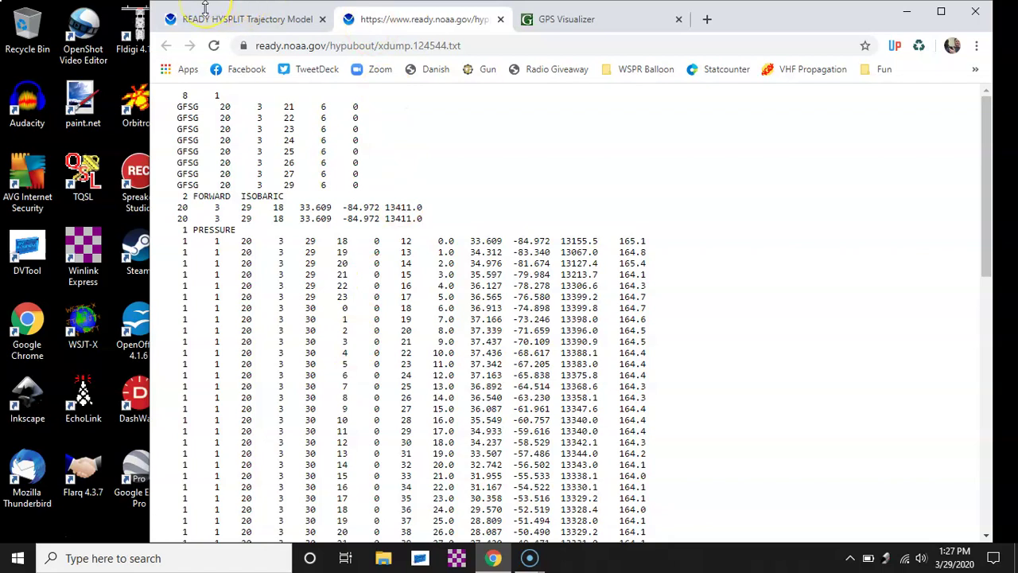
- Move the browser window aside to uncover the desktop files, and copy the endpoint data from the "1 PRESSURE" line through the last row
left_click_drag(198, 15, 445, 14)
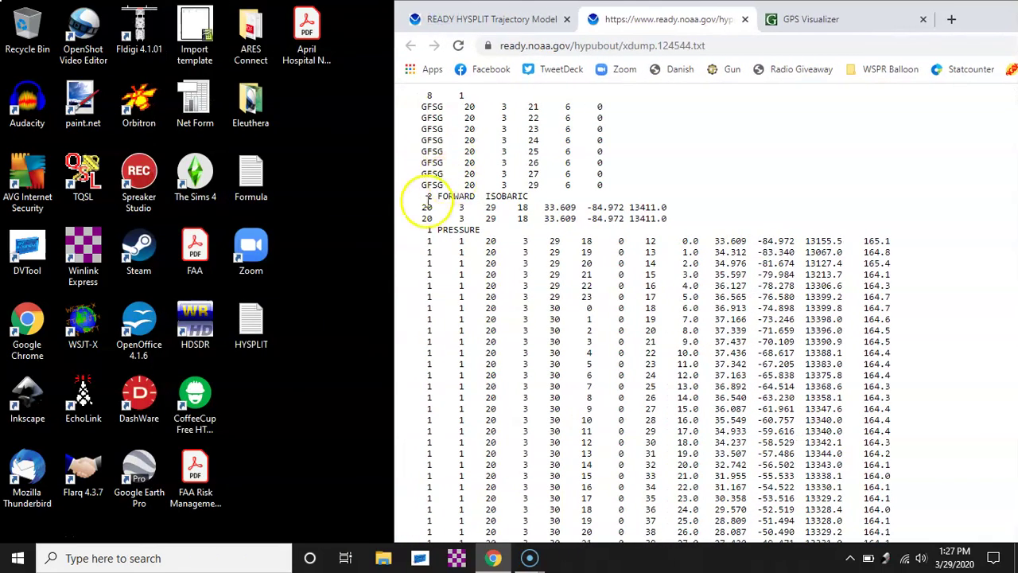
left_click_drag(427, 230, 919, 530)
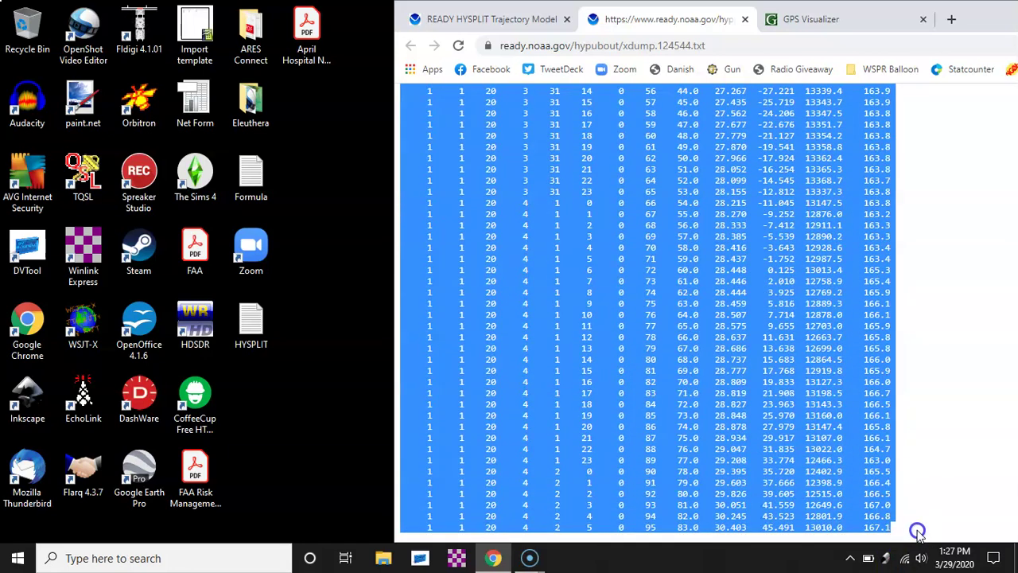
right_click(827, 482)
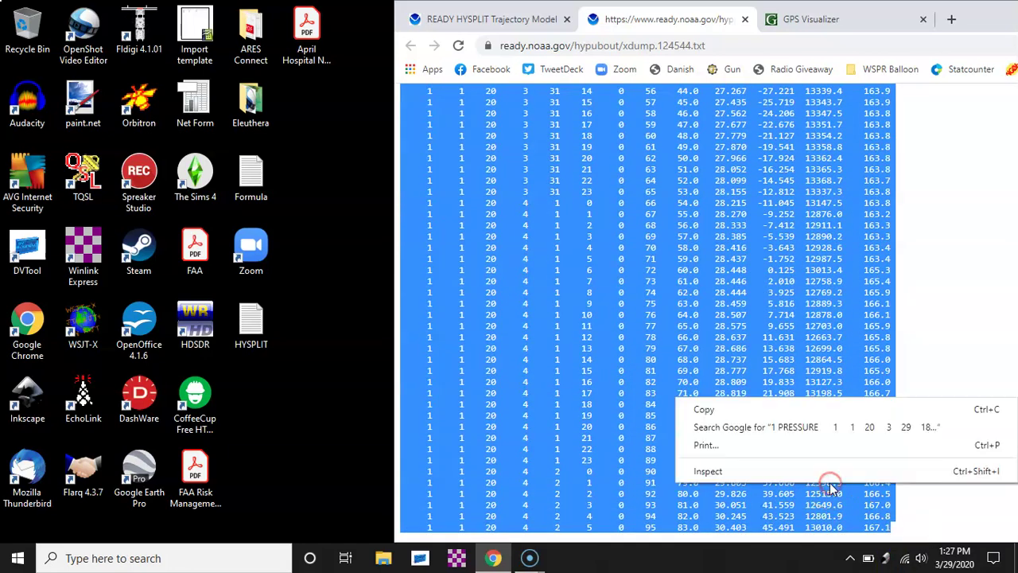
left_click(707, 403)
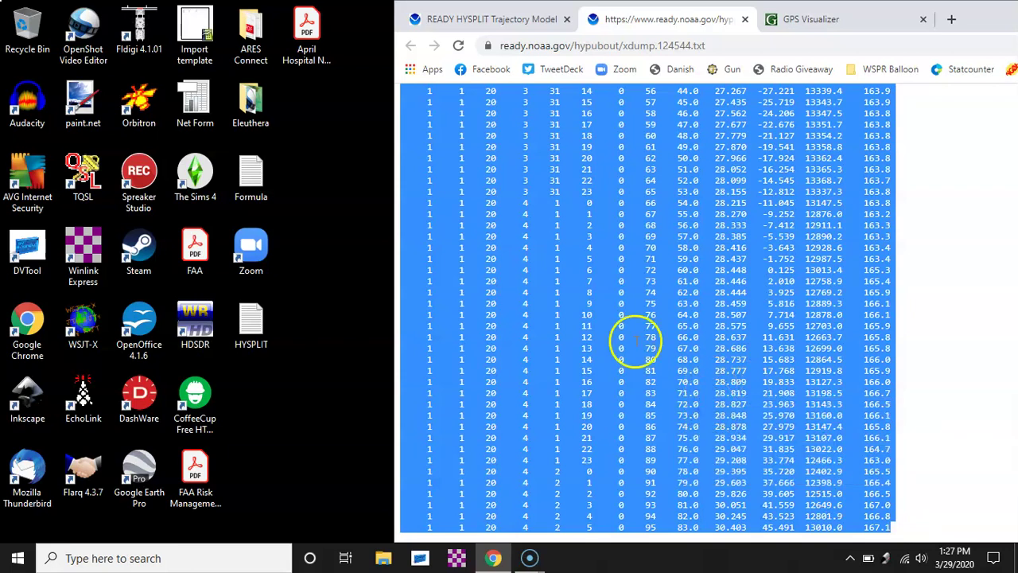
- Open the HYSPLIT text file from the desktop in Notepad and paste the copied endpoint data into it
double_click(248, 326)
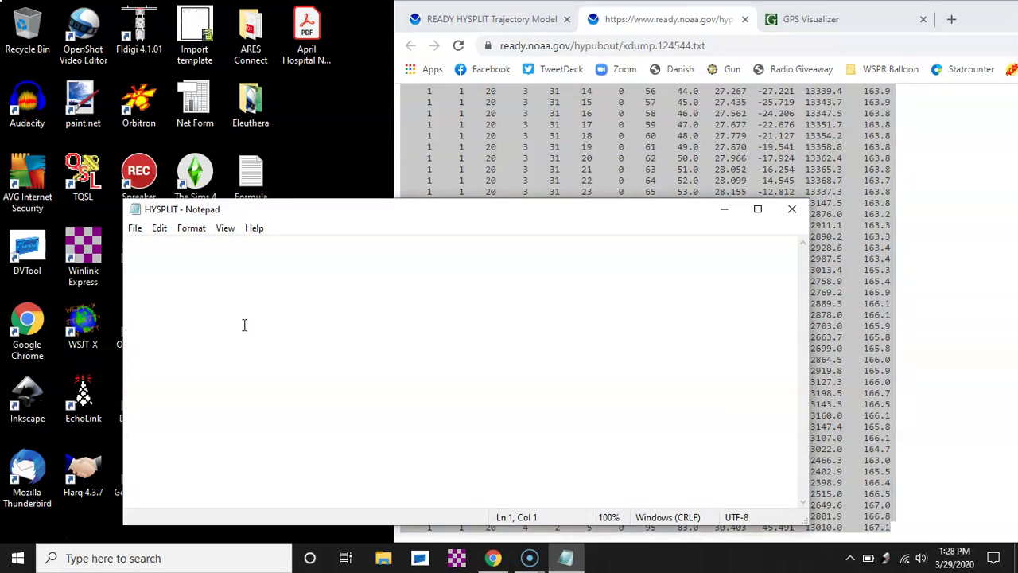
key("ctrl+v")
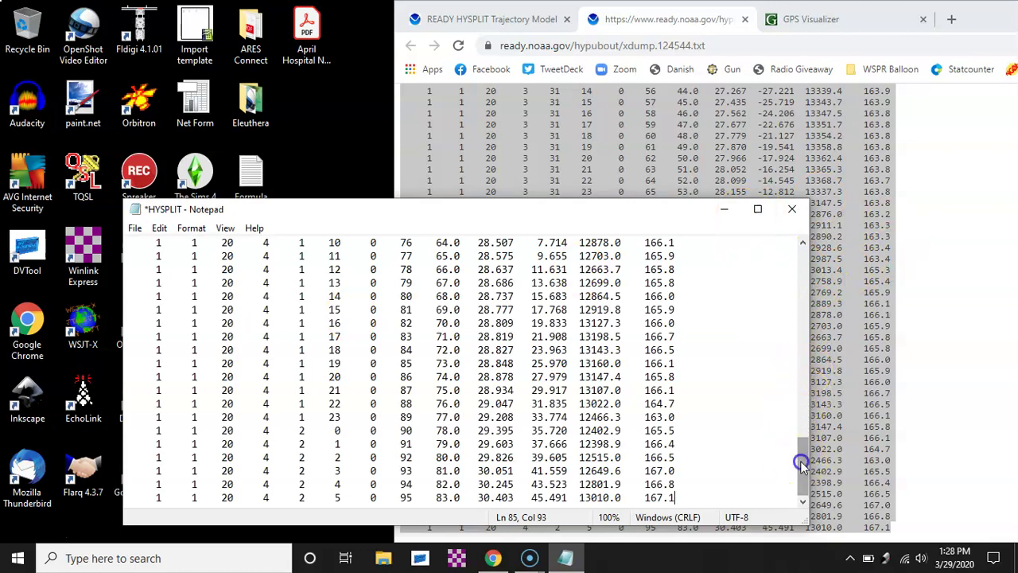
left_click_drag(801, 464, 802, 261)
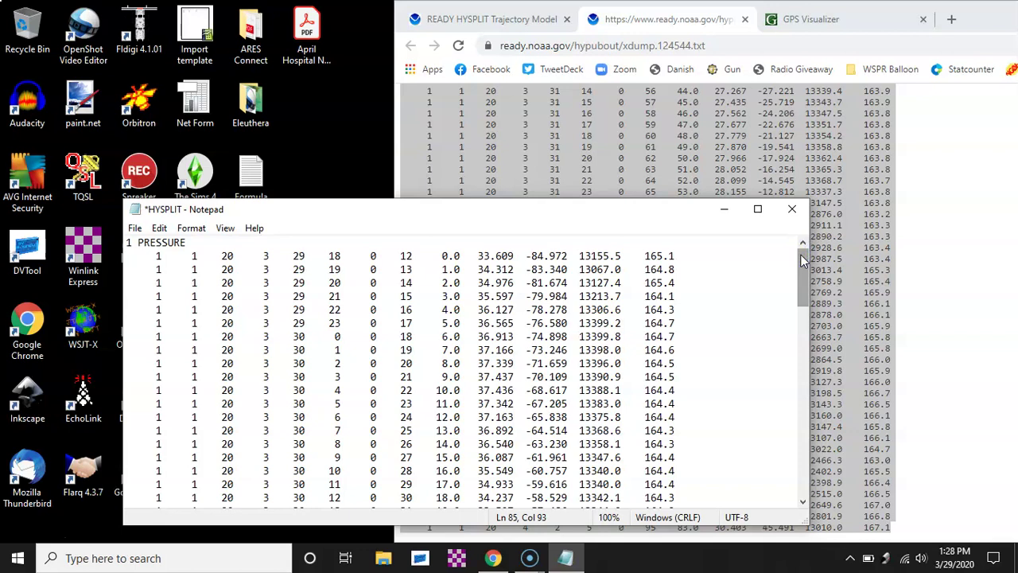
- Delete the "1 PRESSURE" header line so the text starts with the first data row
left_click(126, 242)
left_click_drag(127, 242, 192, 242)
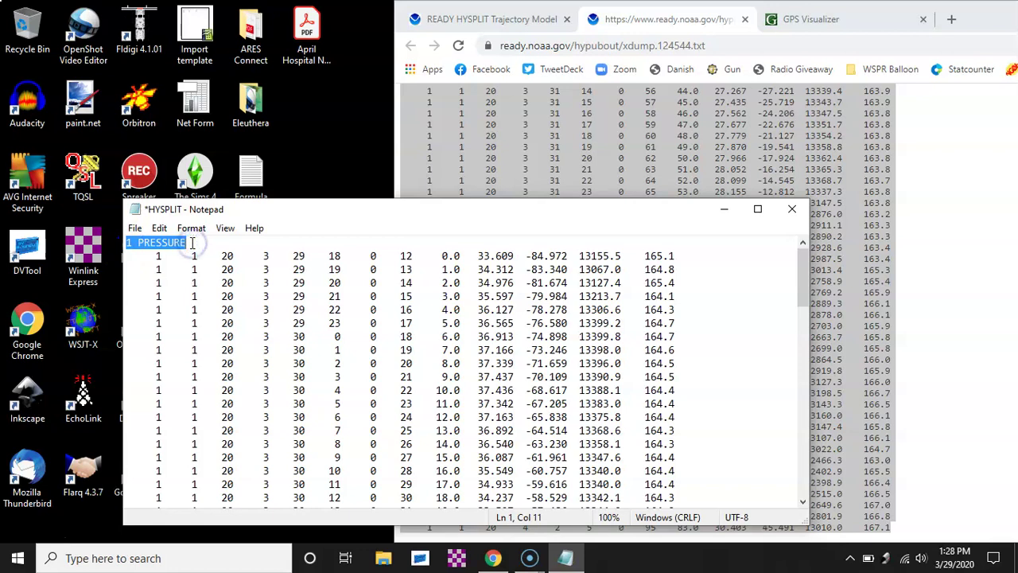
key("Delete")
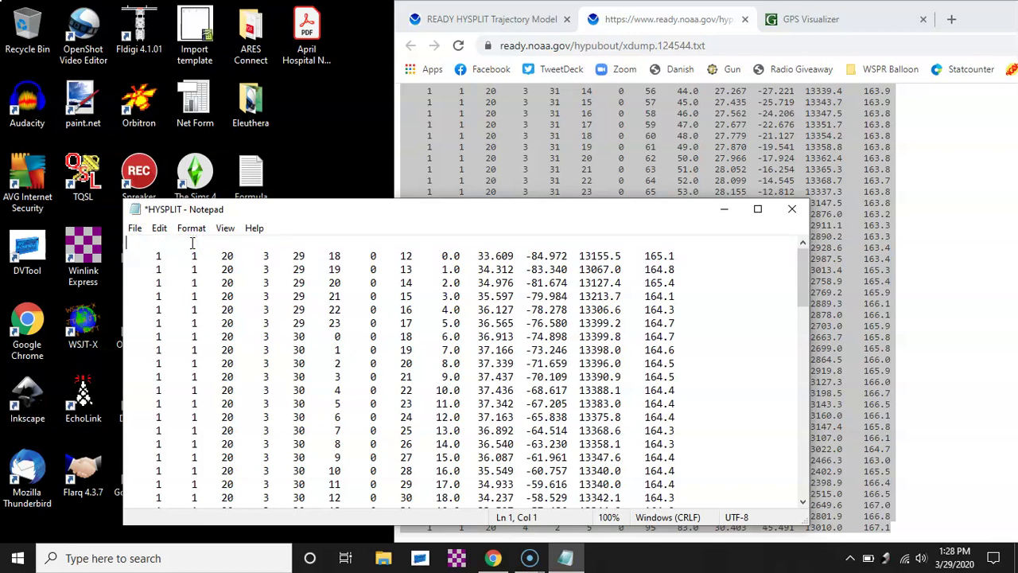
key("Delete")
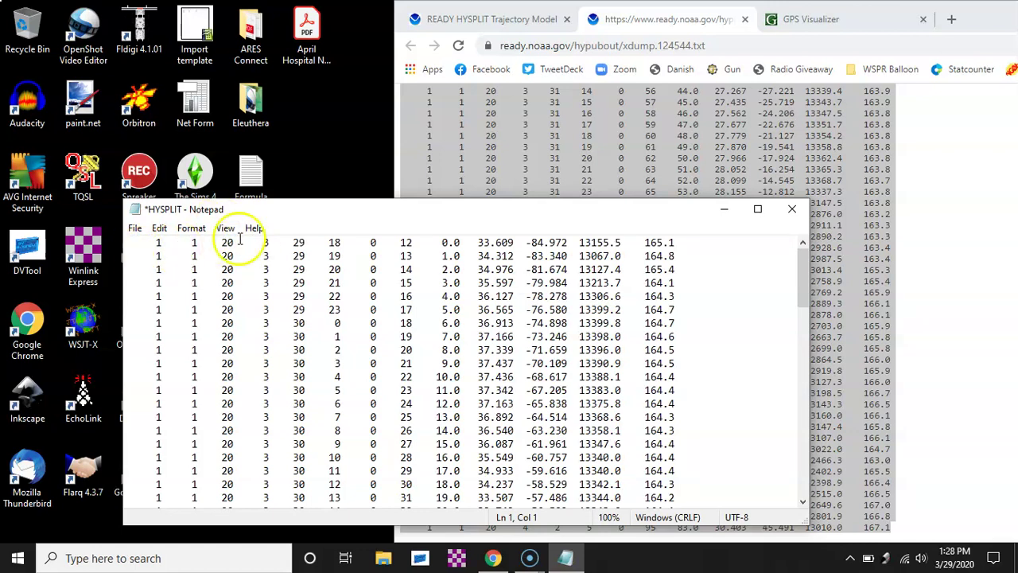
- Replace every space in the trajectory data with a comma, and close the Replace dialog
left_click(131, 242)
left_click_drag(131, 242, 125, 242)
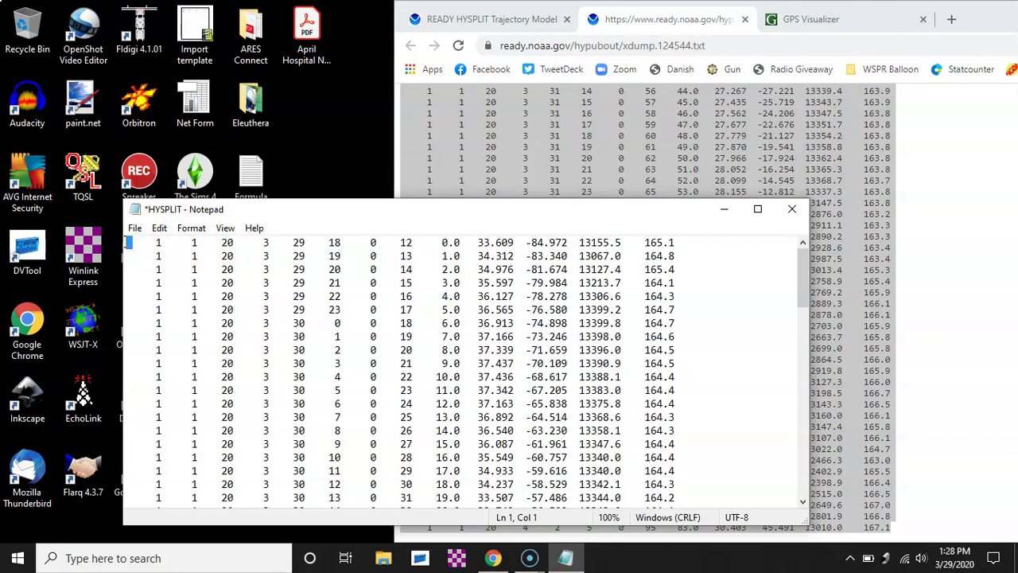
key("ctrl+h")
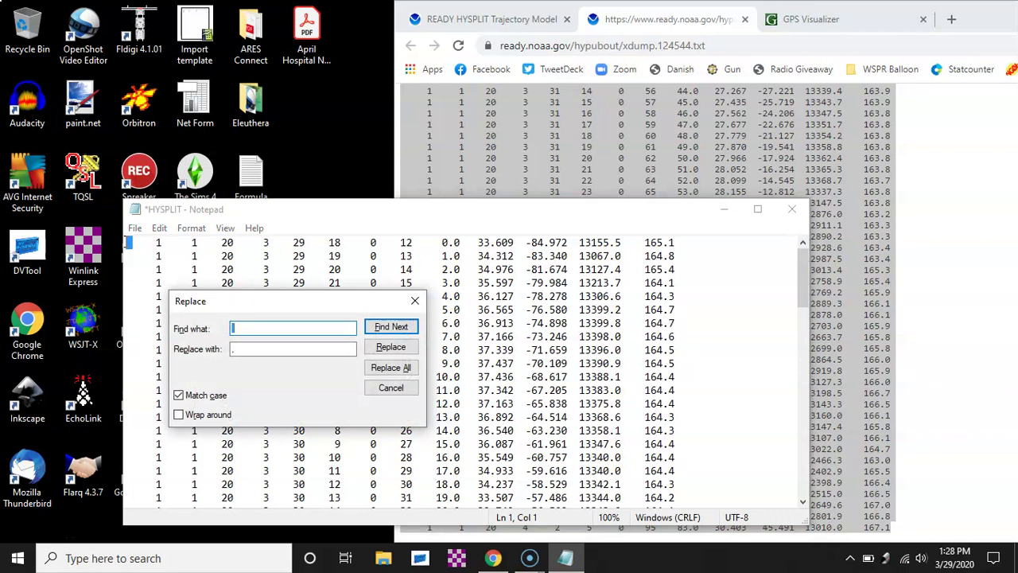
left_click(242, 329)
left_click(247, 347)
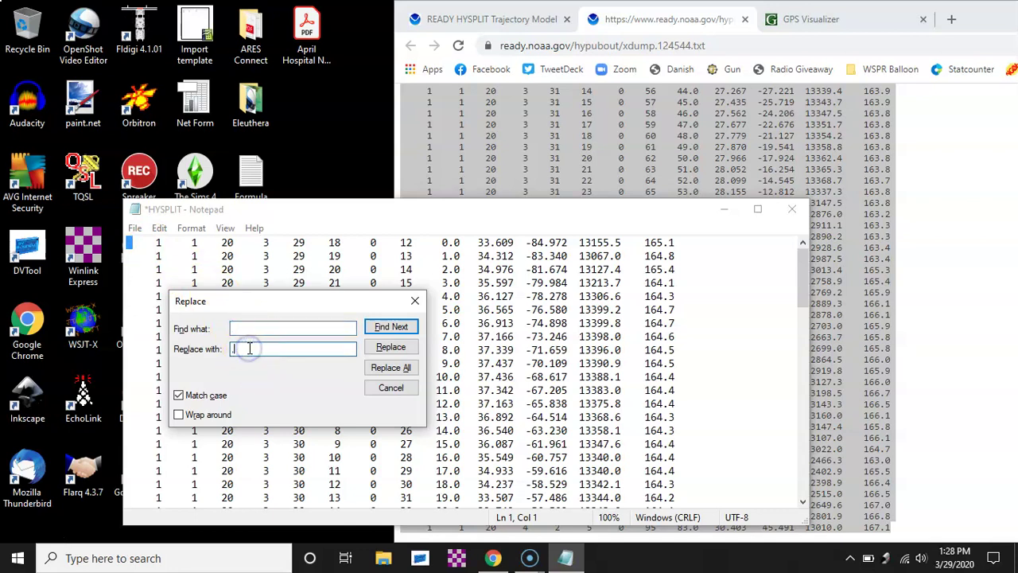
type(",")
left_click(402, 369)
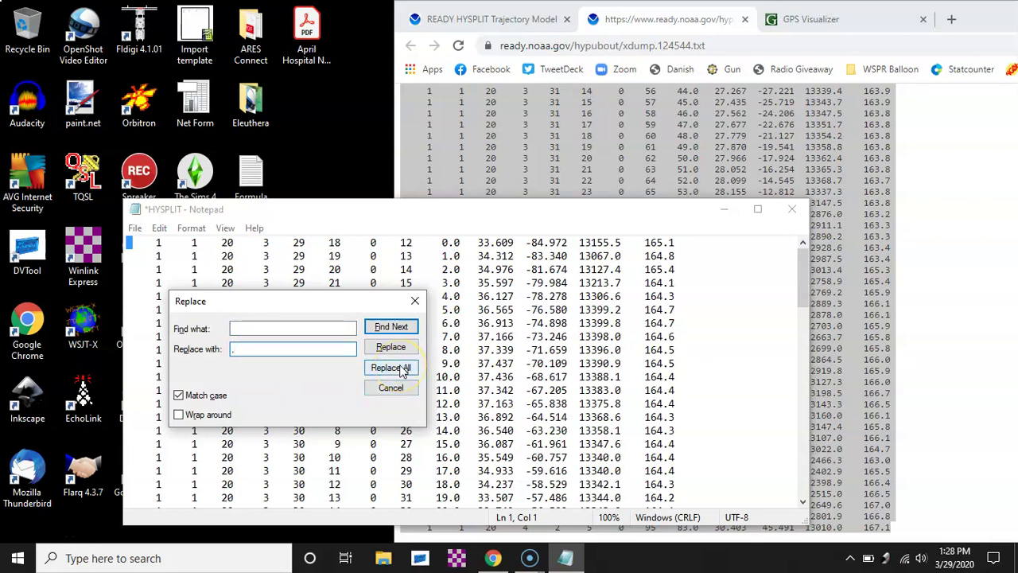
left_click(401, 369)
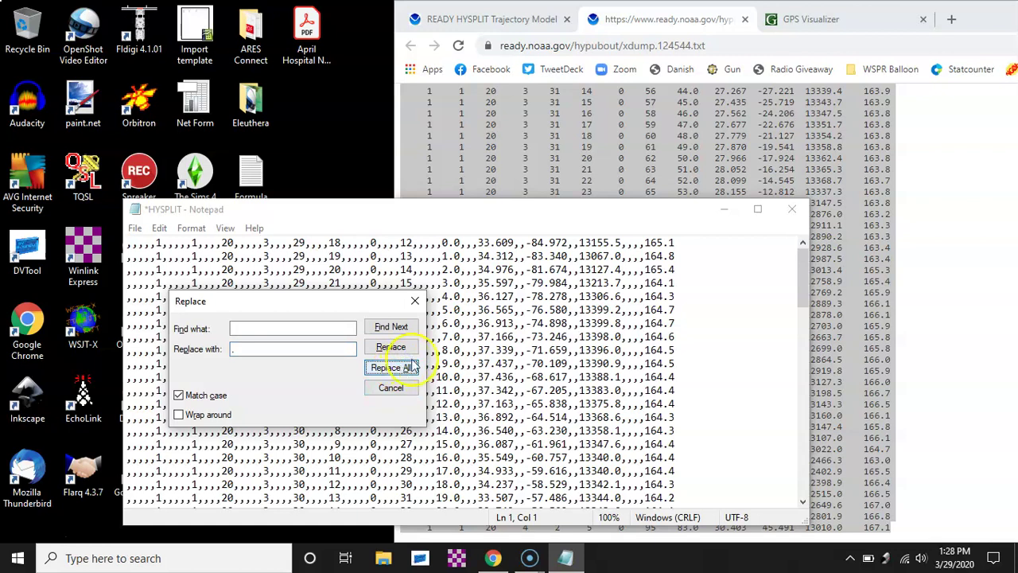
left_click(415, 300)
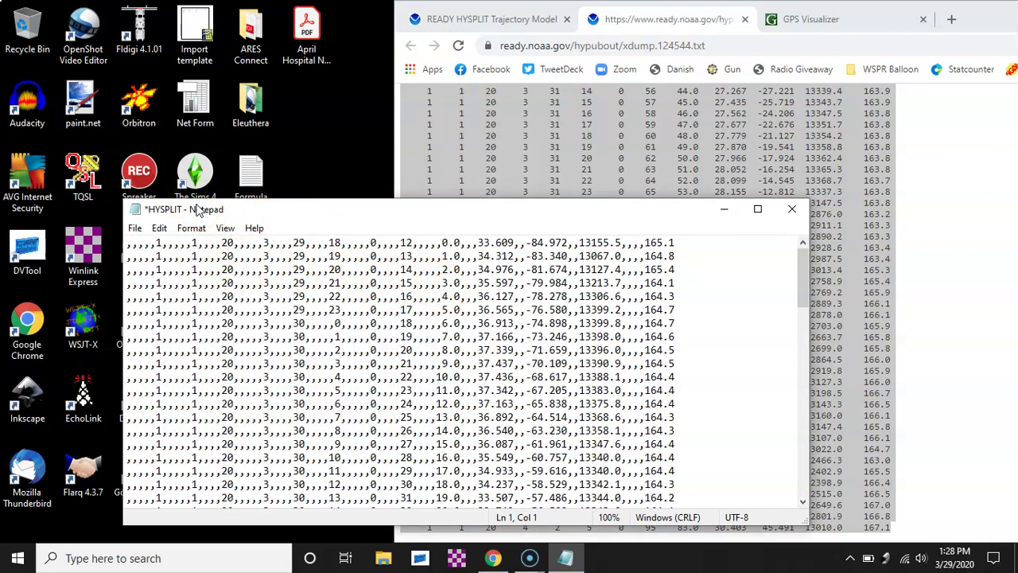
- Save the data to the desktop as HYSPLIT.csv with the file type All Files, and close Notepad
left_click(134, 229)
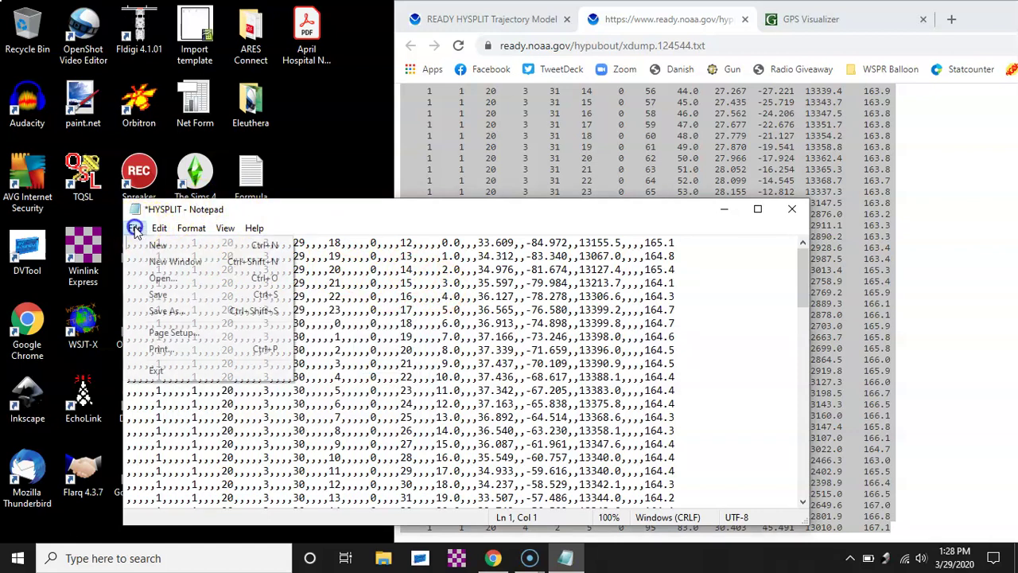
left_click(169, 315)
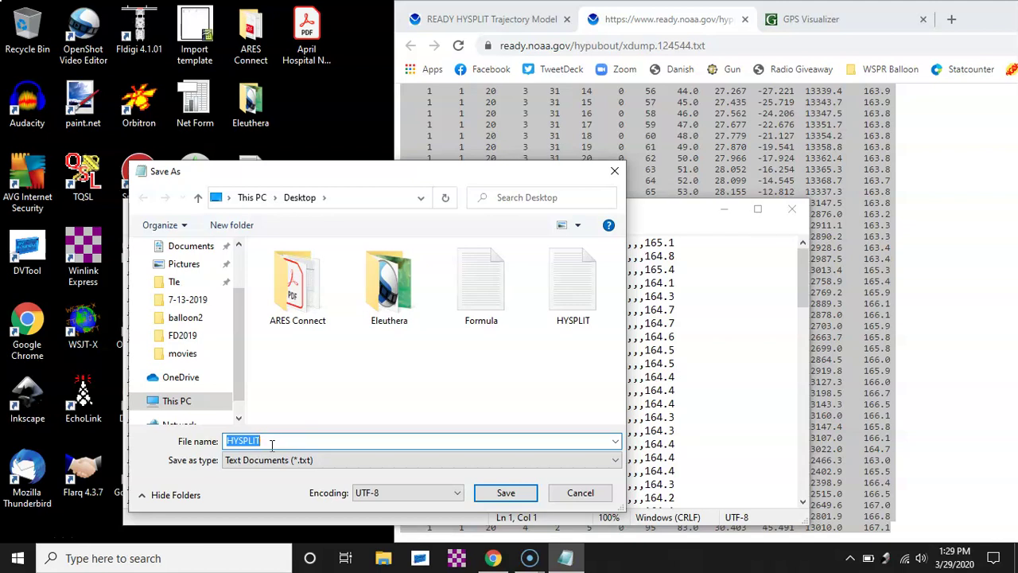
left_click(271, 442)
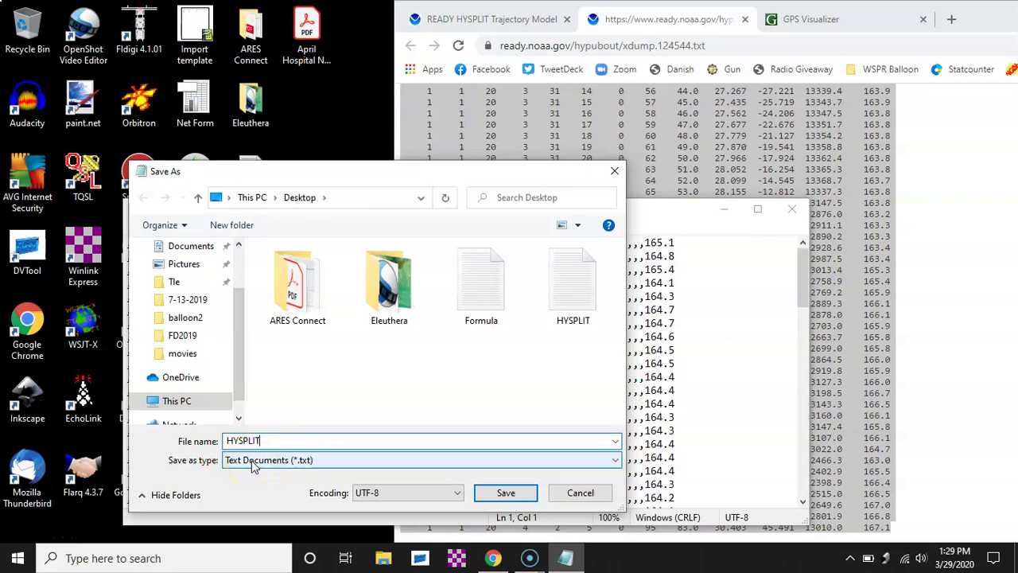
left_click(251, 468)
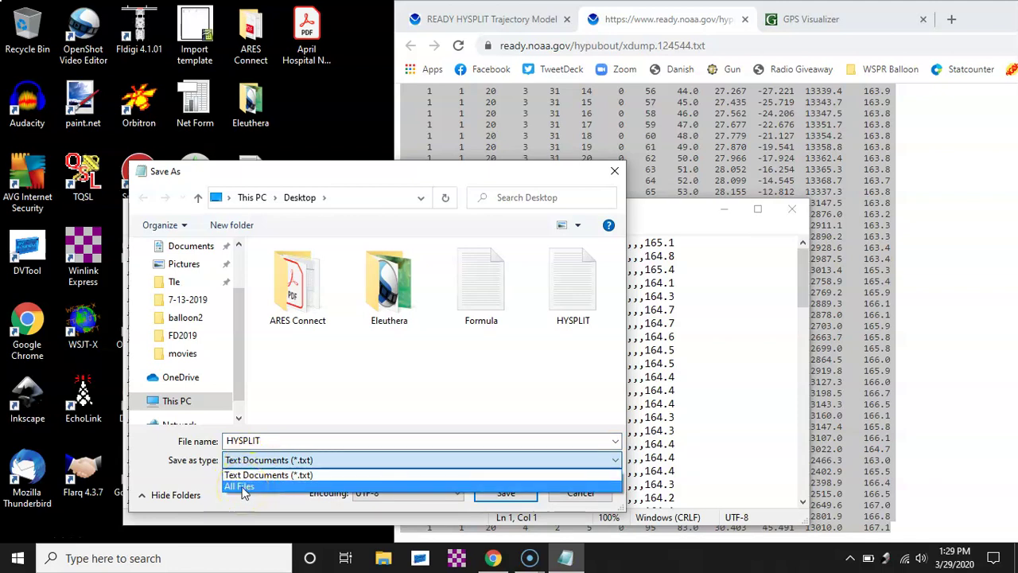
left_click(243, 487)
left_click(287, 443)
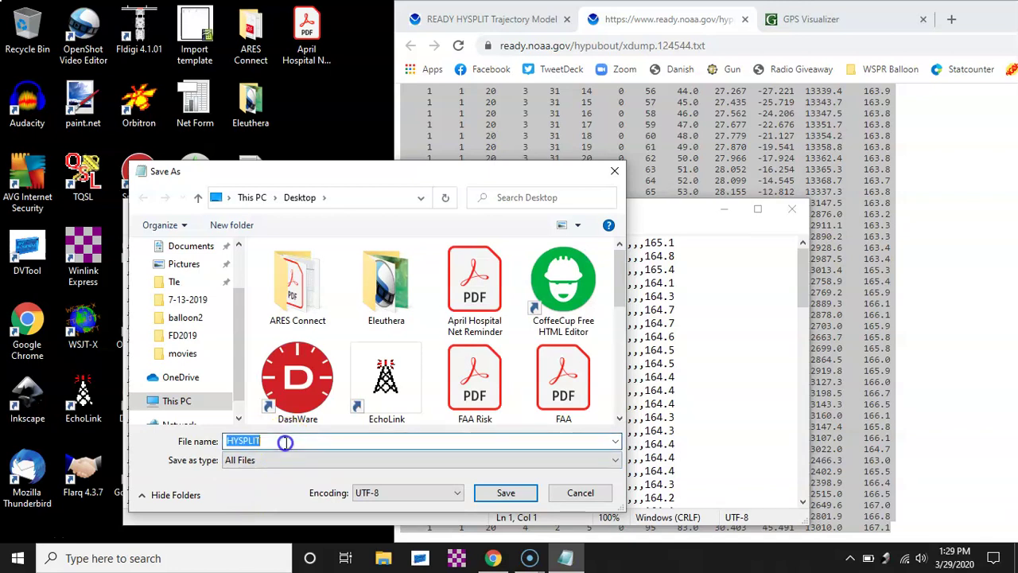
left_click(286, 443)
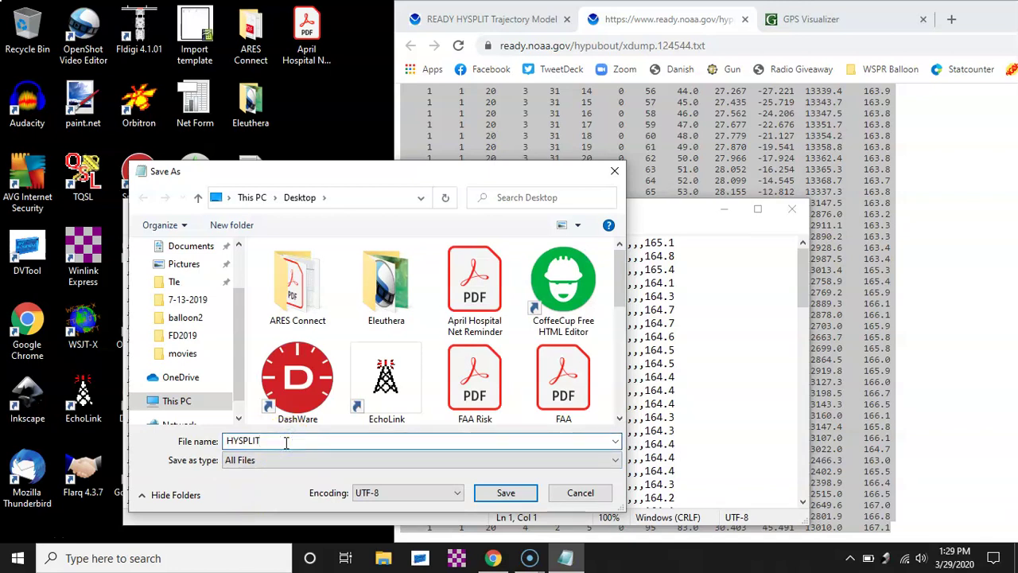
type(".csv")
left_click(491, 493)
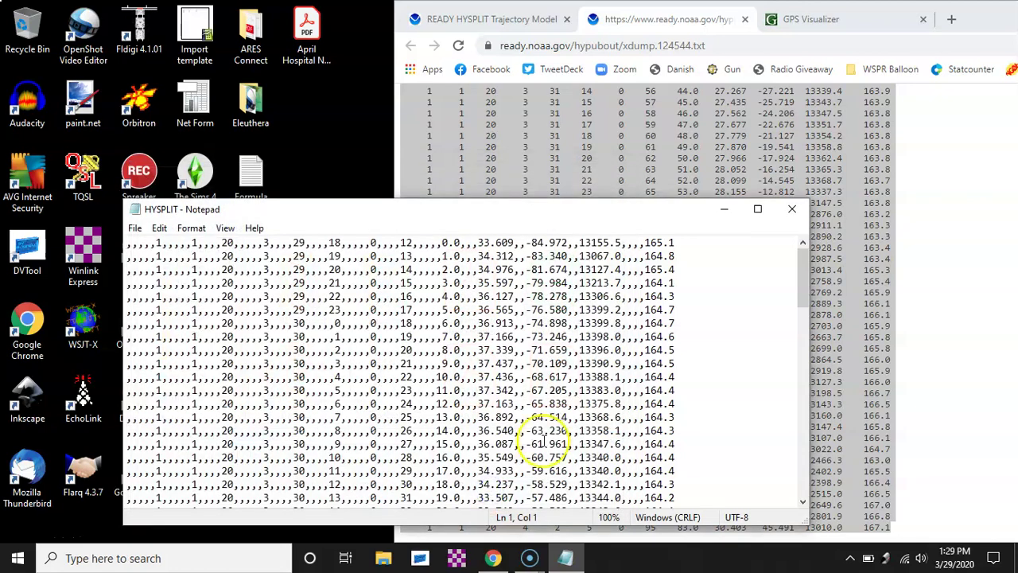
left_click(791, 209)
- Open HYSPLIT.csv in OpenOffice Calc, importing it as comma-separated with merged delimiters, and reposition the spreadsheet window
left_click(251, 401)
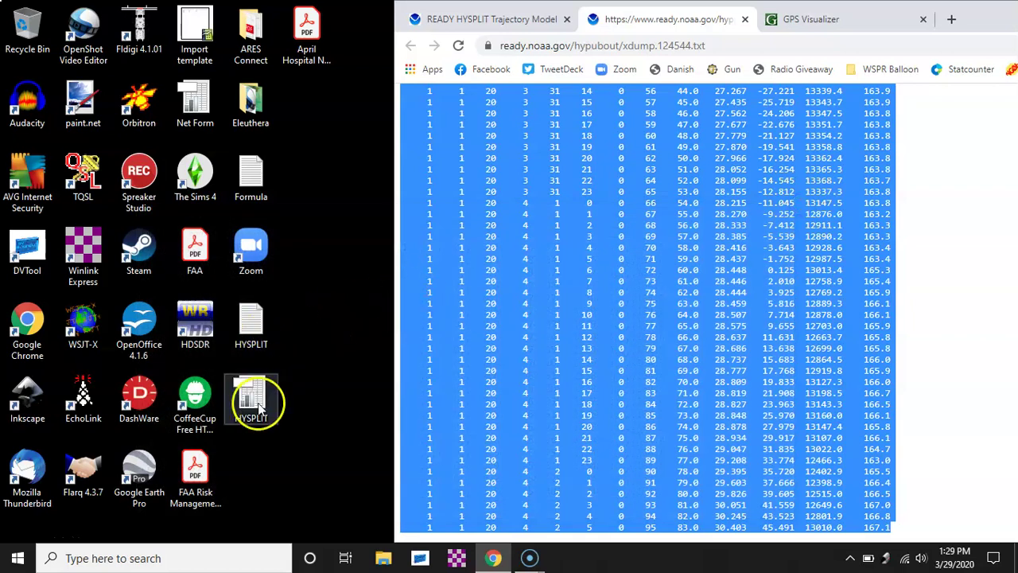
left_click(260, 407)
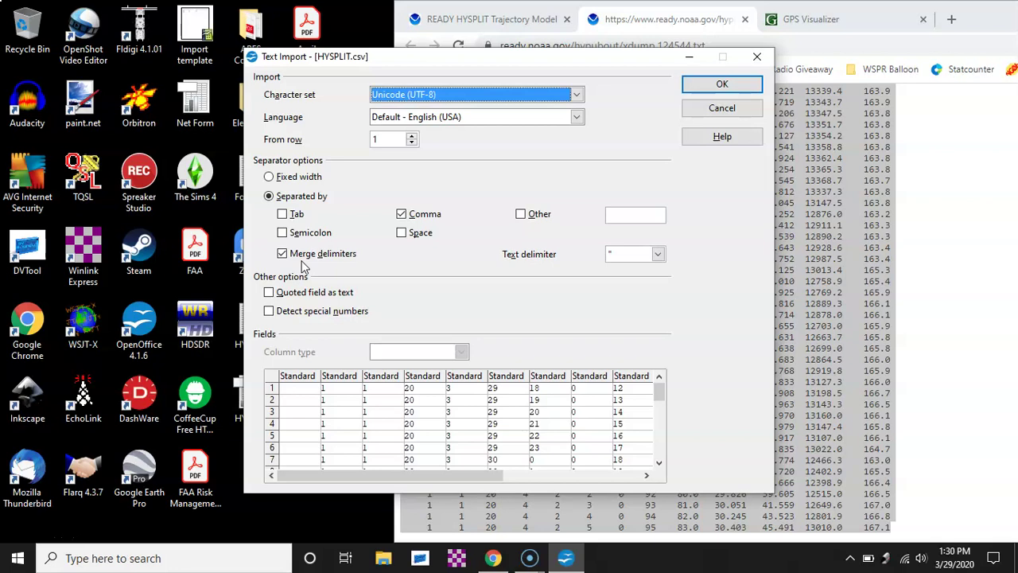
left_click(282, 254)
left_click(283, 254)
left_click(706, 86)
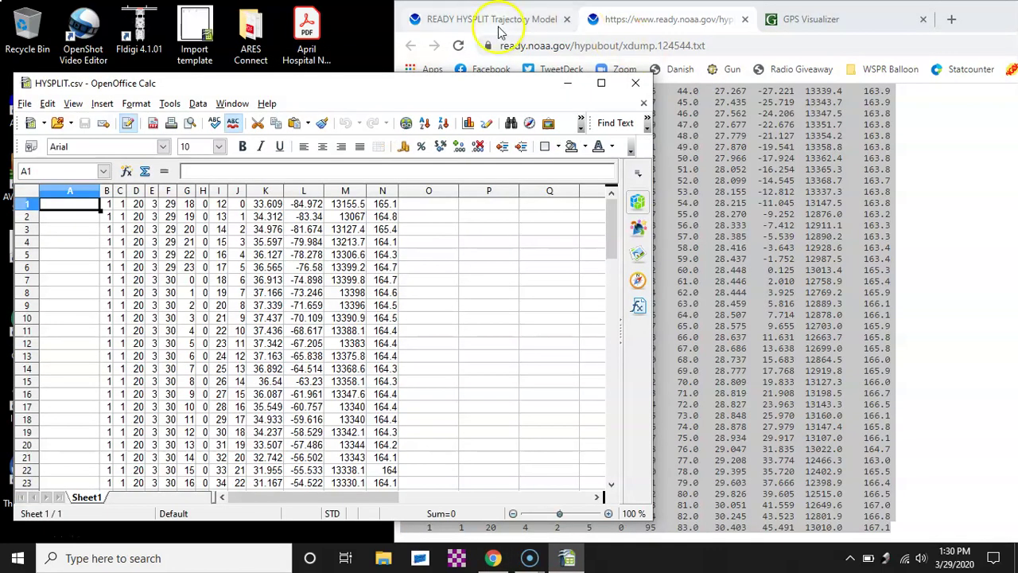
left_click_drag(457, 89, 591, 101)
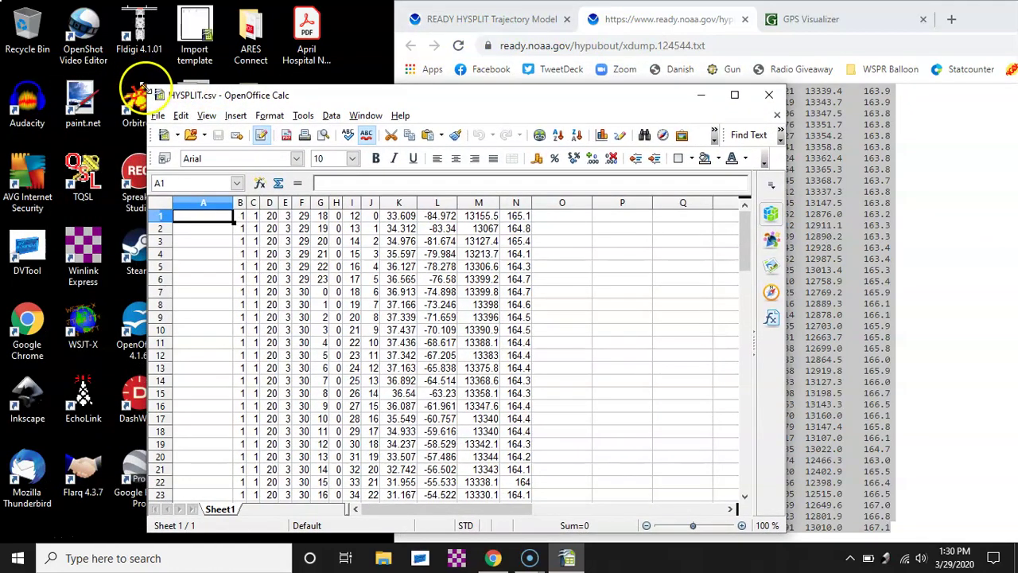
- Move the spreadsheet window aside and delete columns A through J, which precede the latitude values
left_click_drag(143, 87, 17, 44)
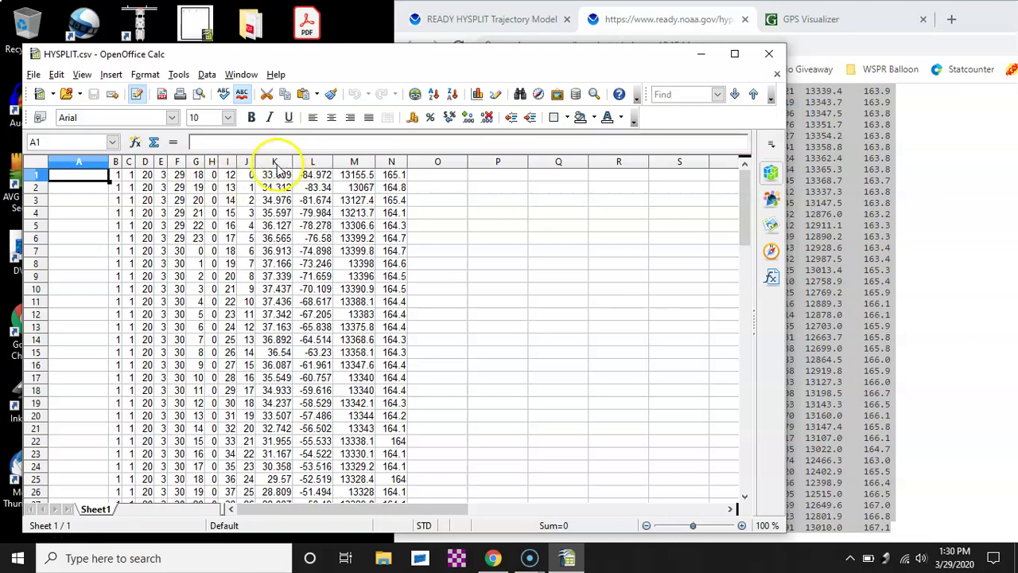
left_click_drag(270, 161, 314, 165)
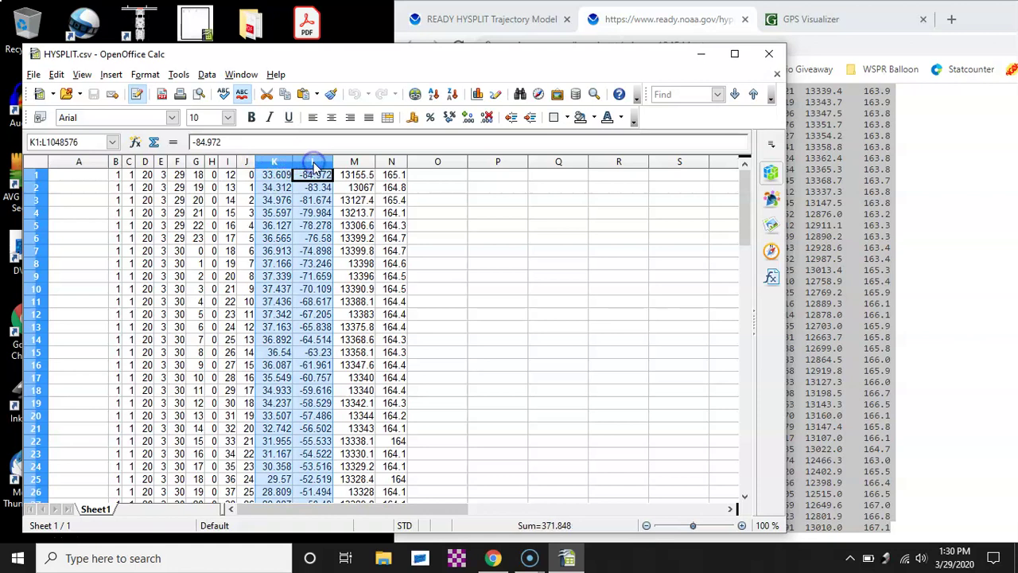
left_click(249, 163)
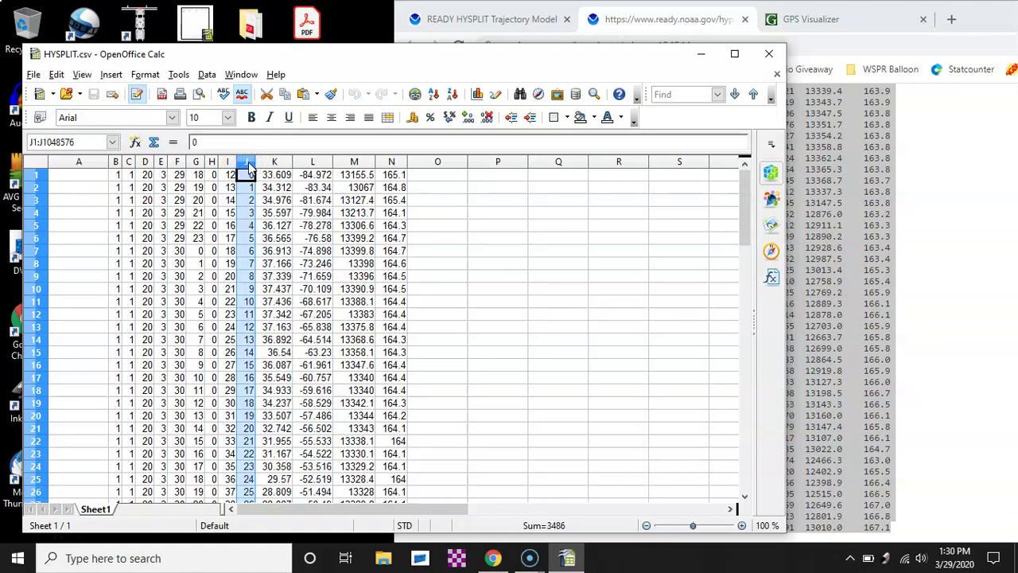
left_click_drag(248, 162, 53, 167)
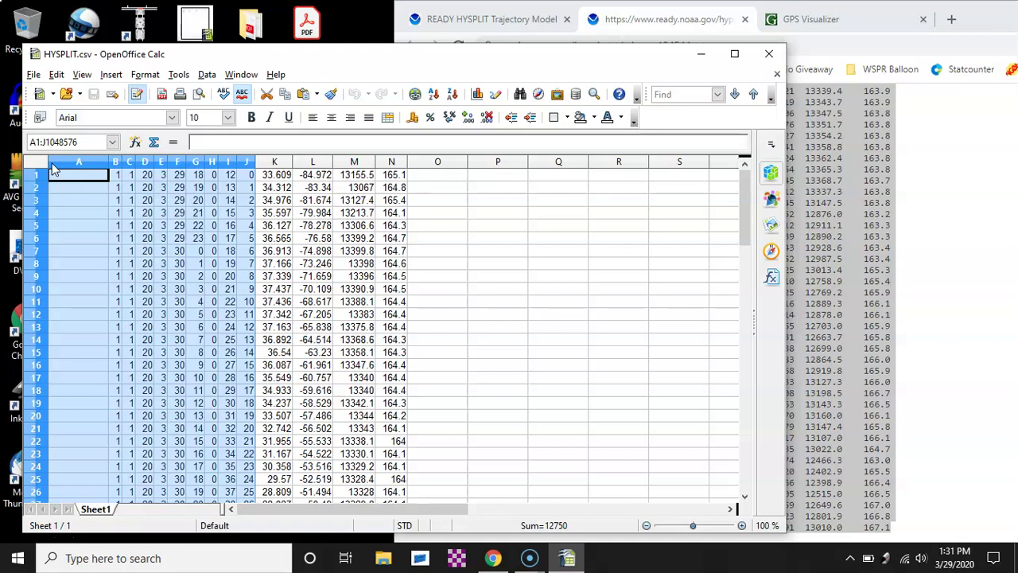
right_click(53, 167)
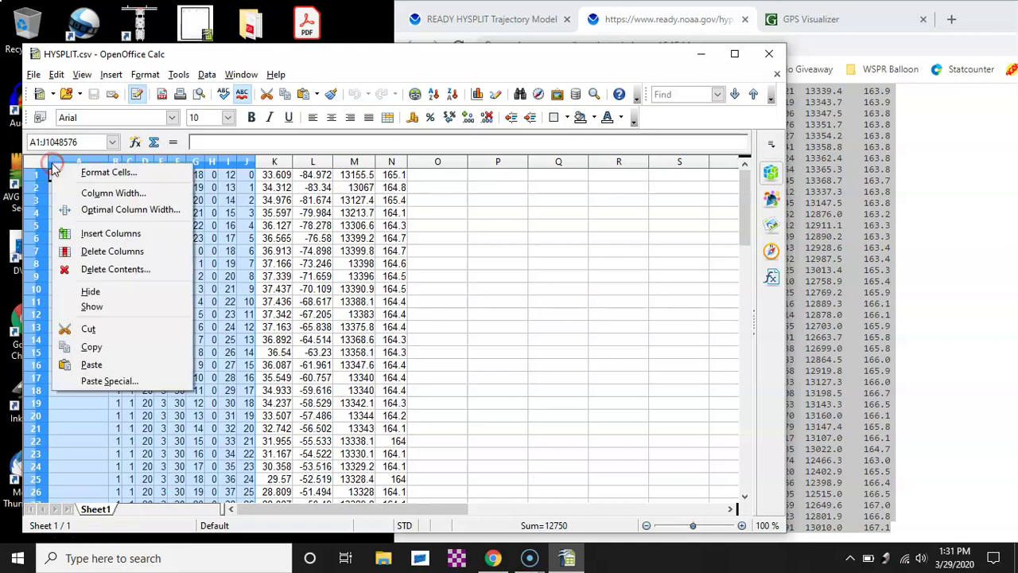
left_click(111, 252)
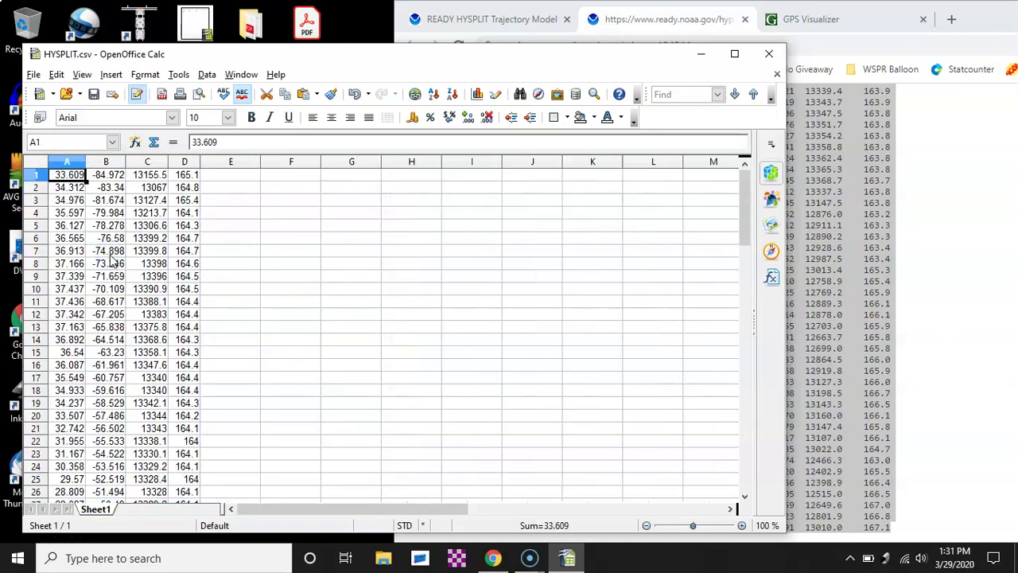
- Delete columns C and D, keeping only the two coordinate columns
left_click_drag(144, 162, 179, 163)
right_click(178, 162)
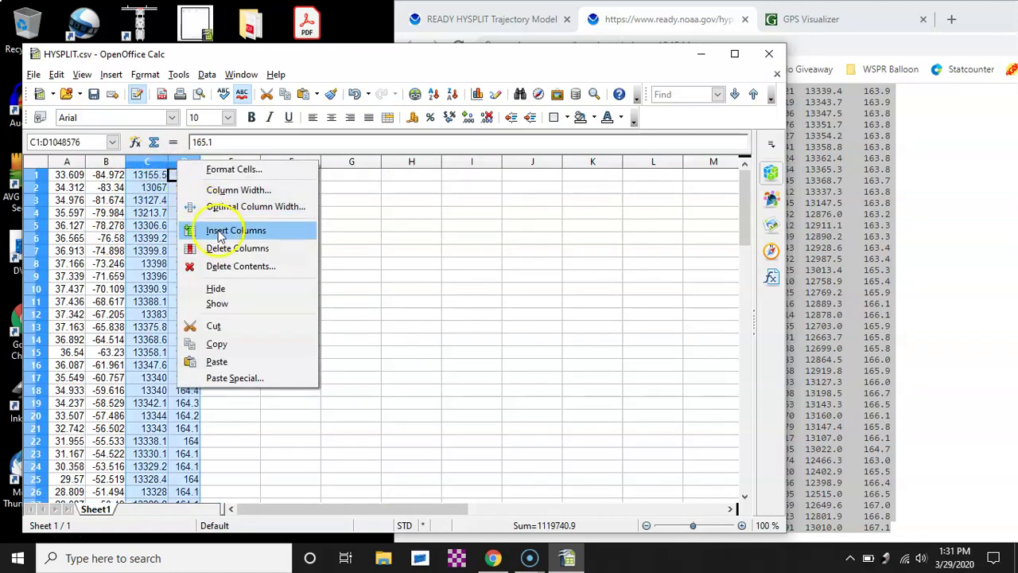
left_click(225, 249)
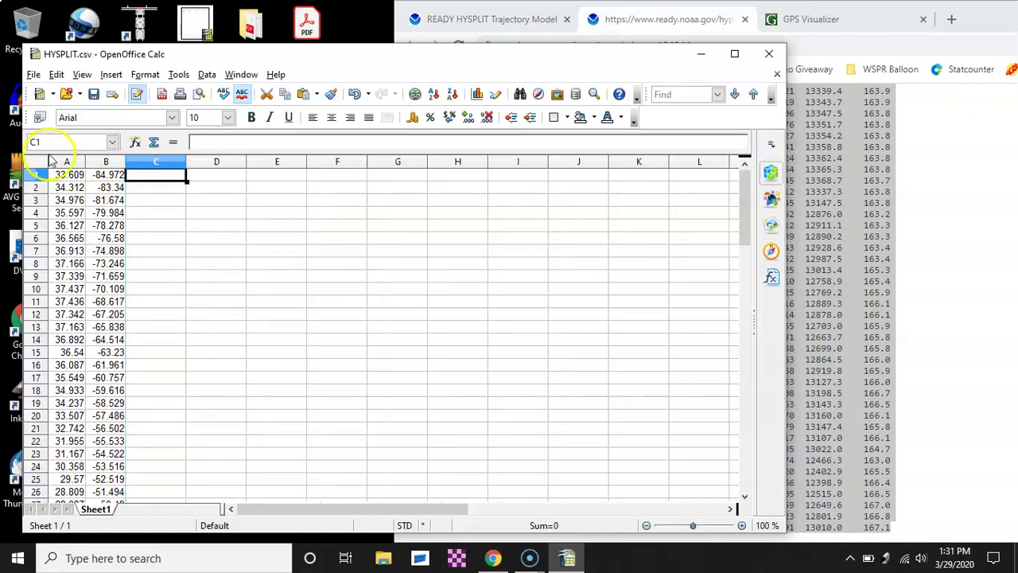
- Insert a blank row above the first row of coordinates
left_click(35, 175)
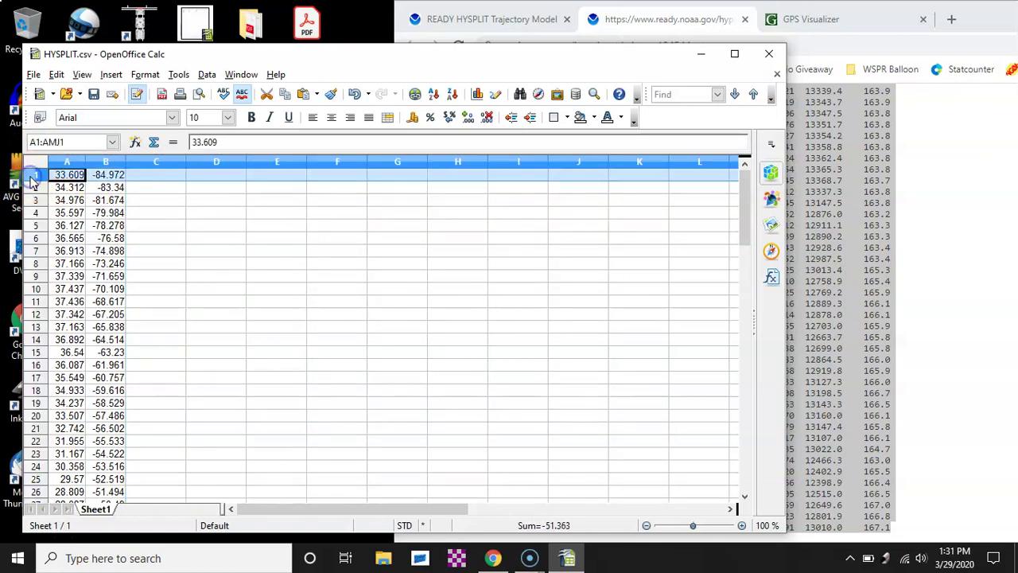
right_click(34, 183)
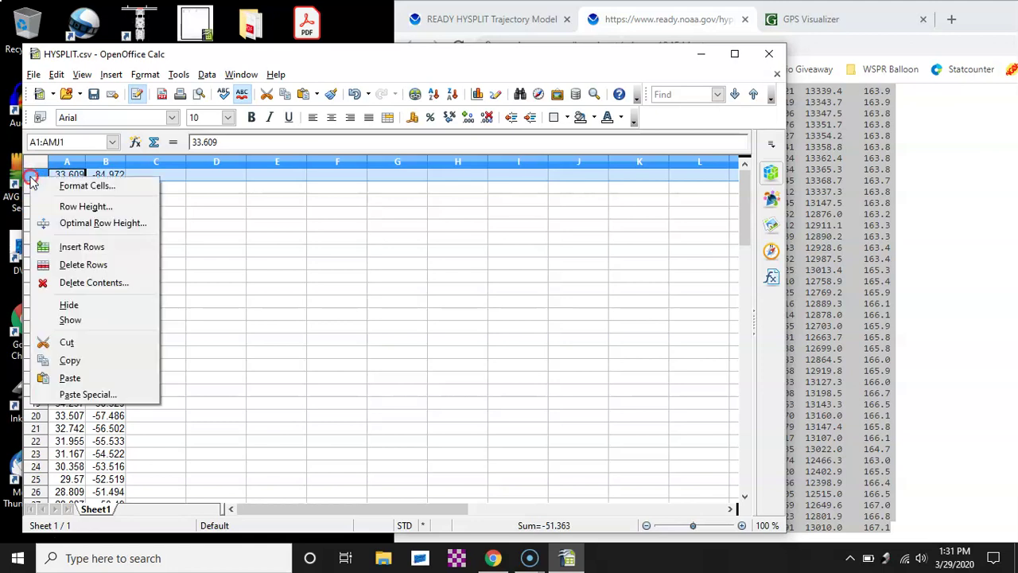
left_click(79, 247)
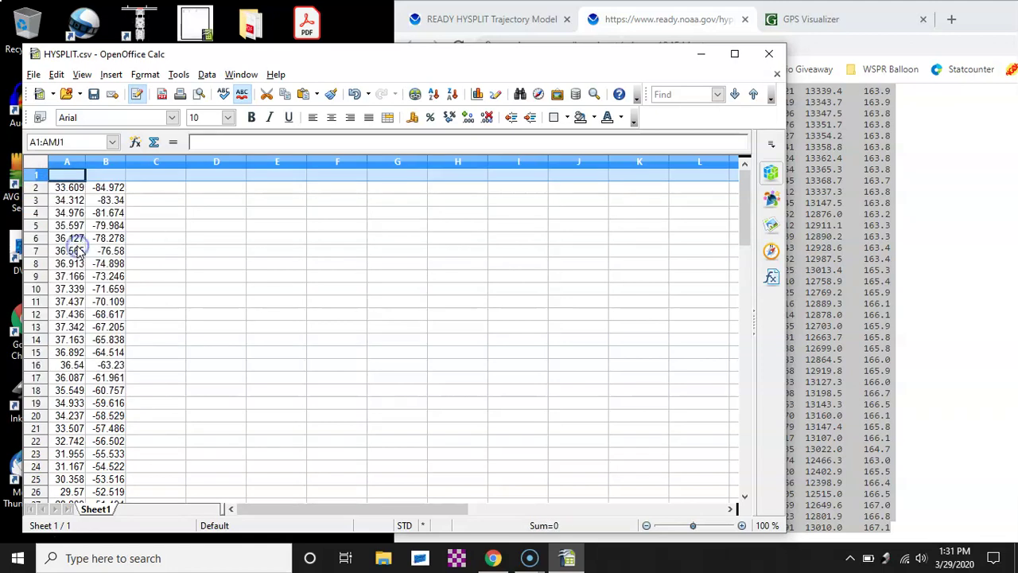
- Enter the headers Latitude in cell A1 and Longitude in cell B1
left_click(67, 175)
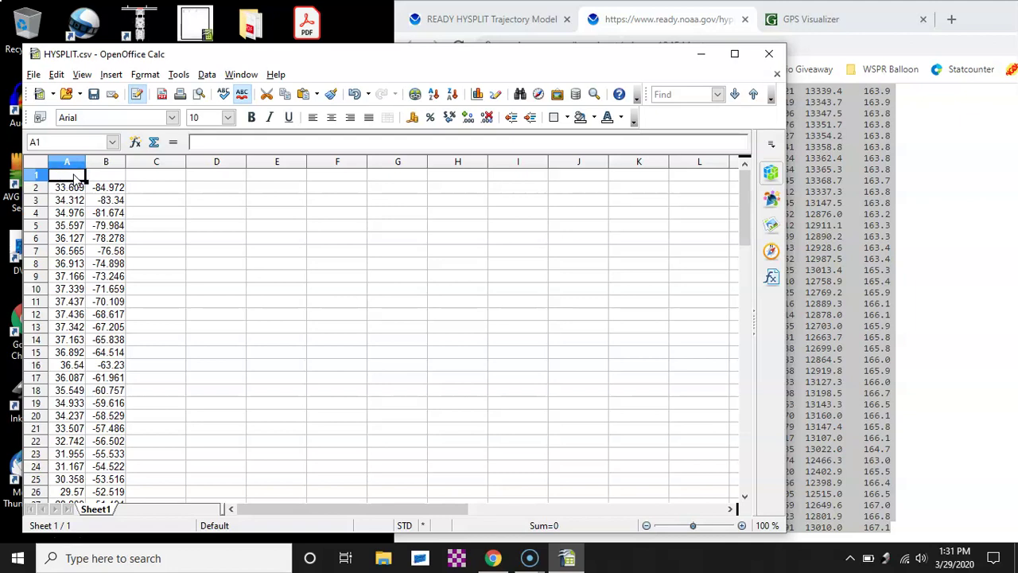
left_click(73, 175)
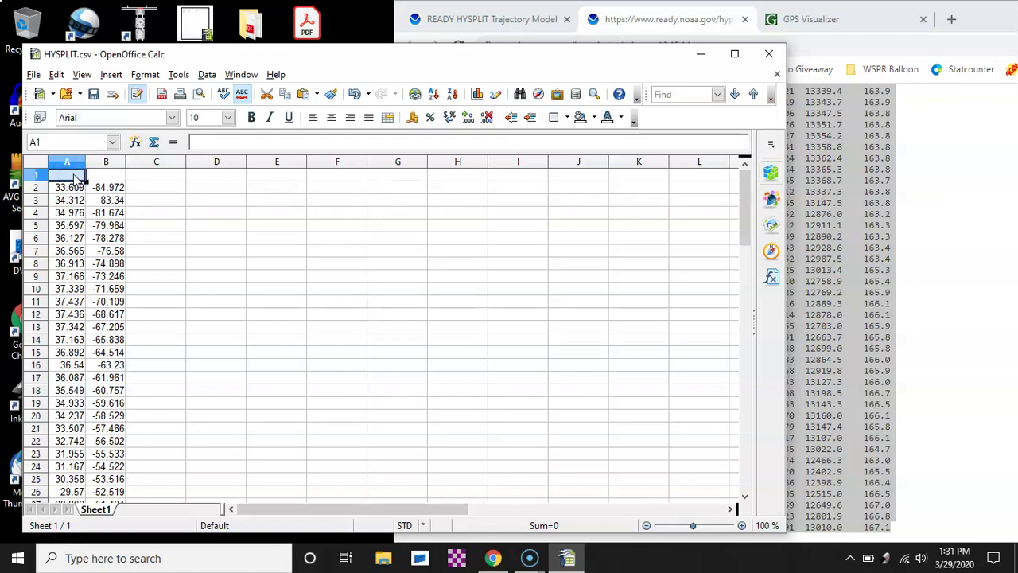
left_click_drag(72, 177, 70, 197)
left_click(67, 176)
type("L")
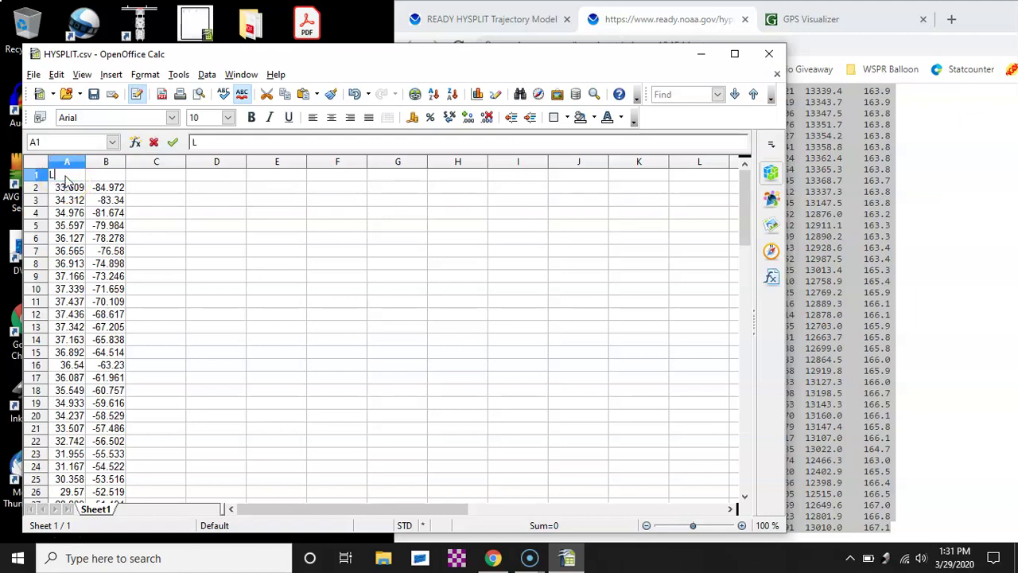
type("atitude")
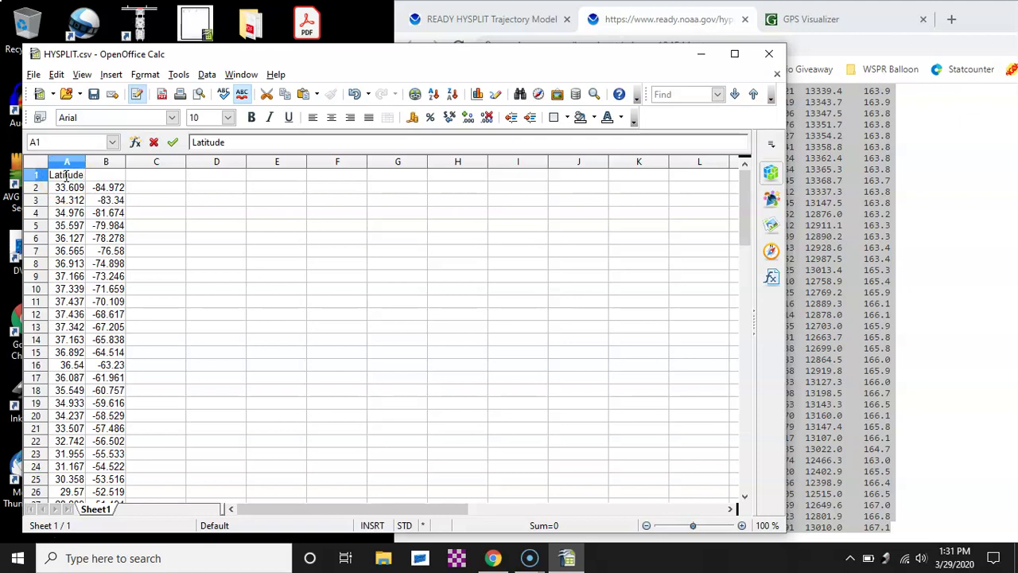
key("Tab")
type("Lon")
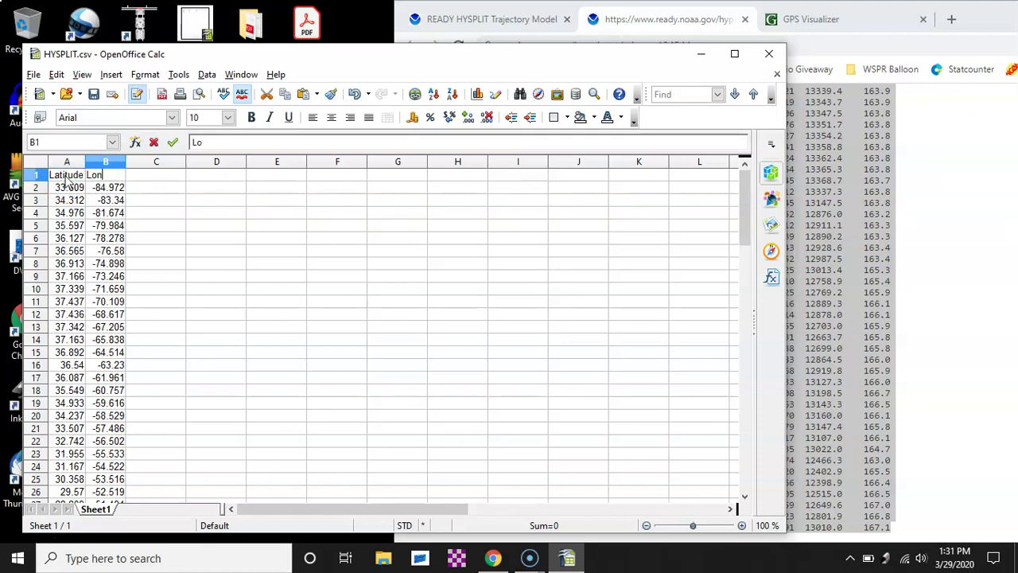
type("gitude")
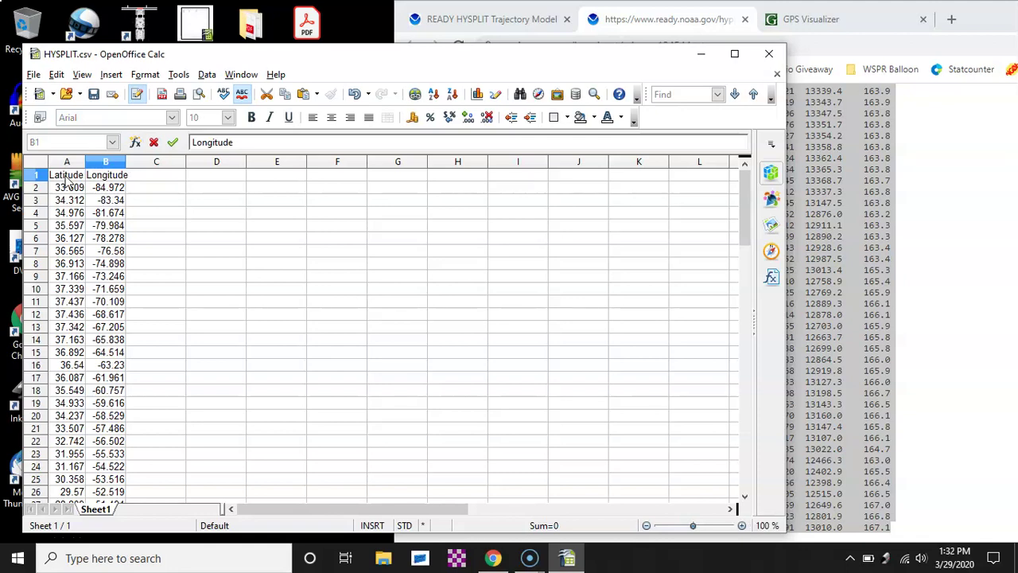
- Save and close the HYSPLIT.csv spreadsheet, and replace the trajectory endpoints text page with the GPS Visualizer page
key("ctrl+s")
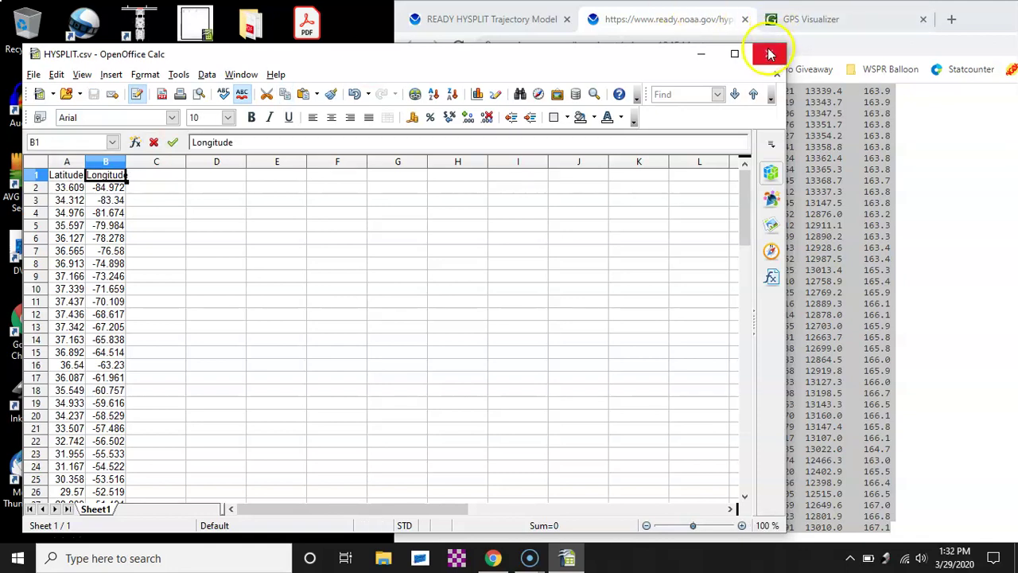
left_click(768, 54)
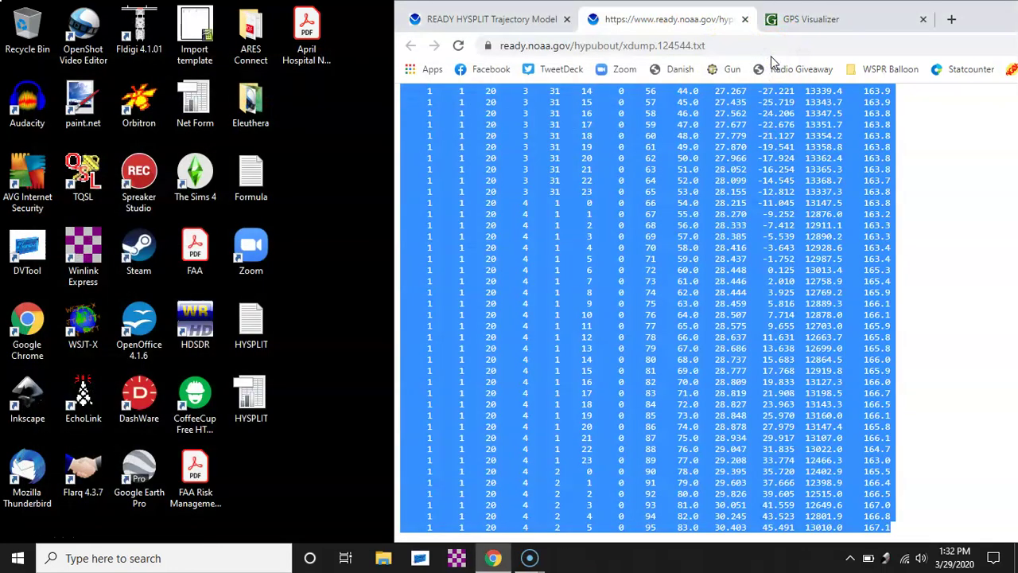
left_click(746, 19)
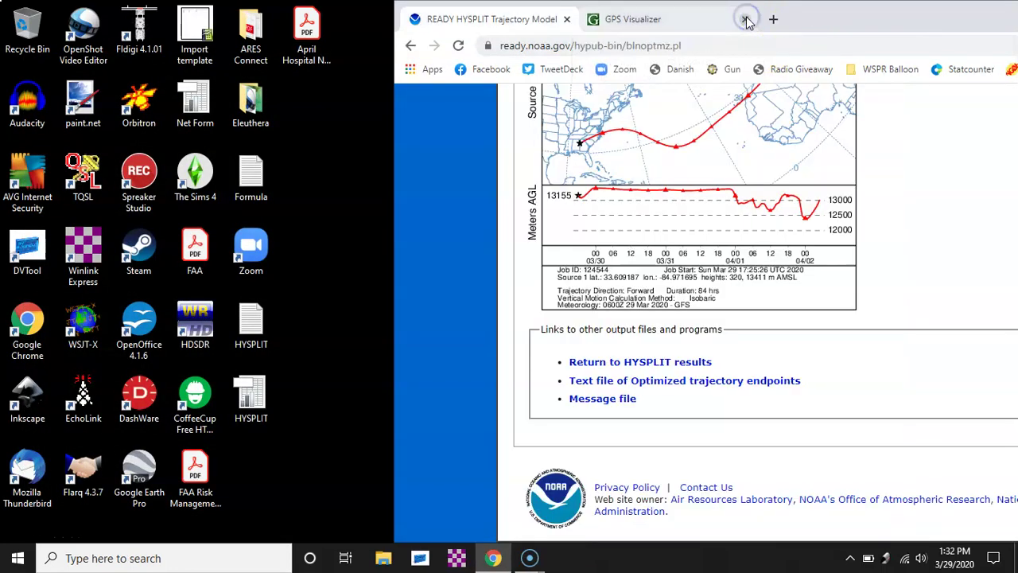
left_click(674, 26)
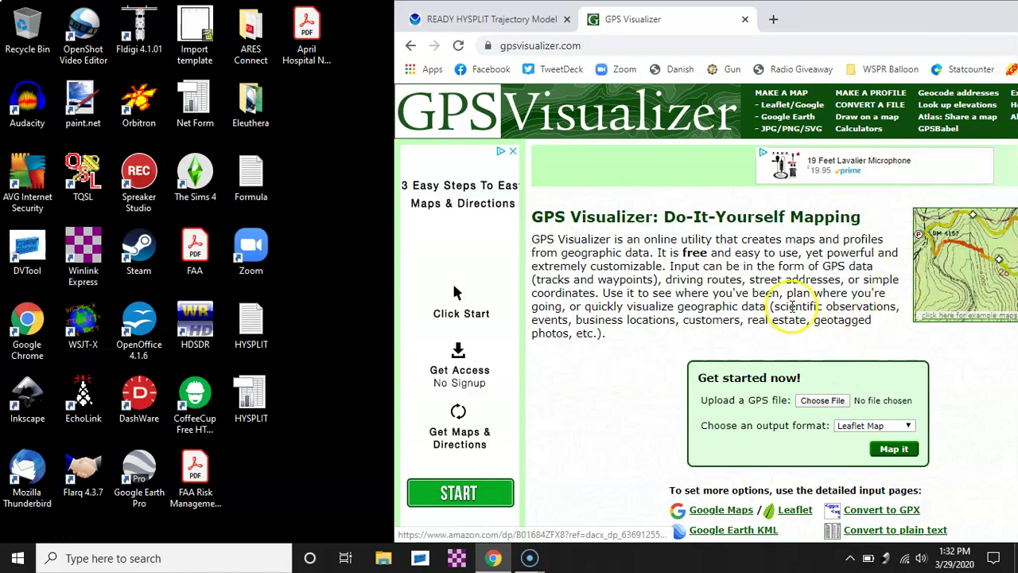
- Upload the HYSPLIT.csv spreadsheet from the desktop and map it with the Google Earth output format
left_click(820, 402)
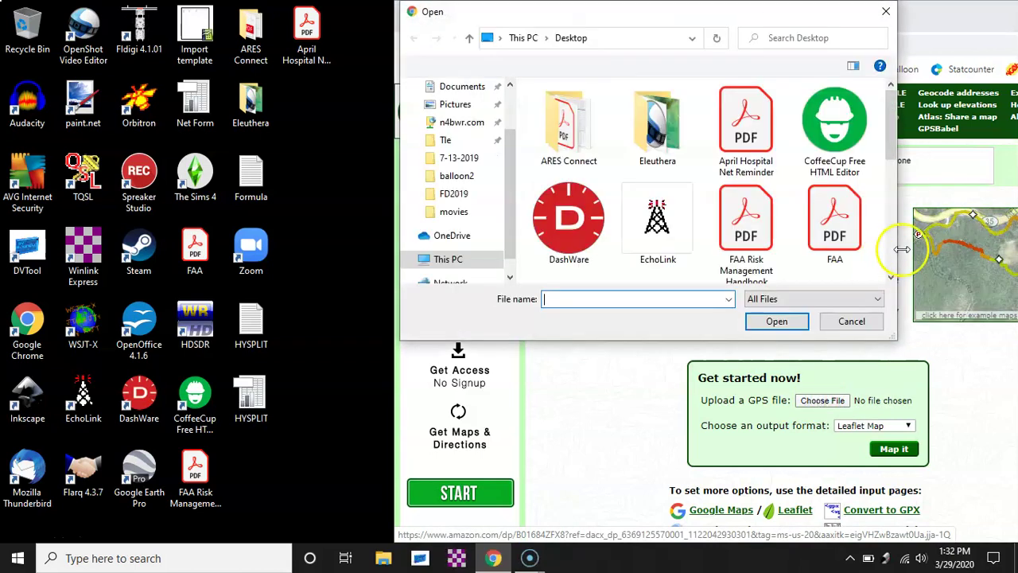
left_click(891, 239)
left_click(891, 242)
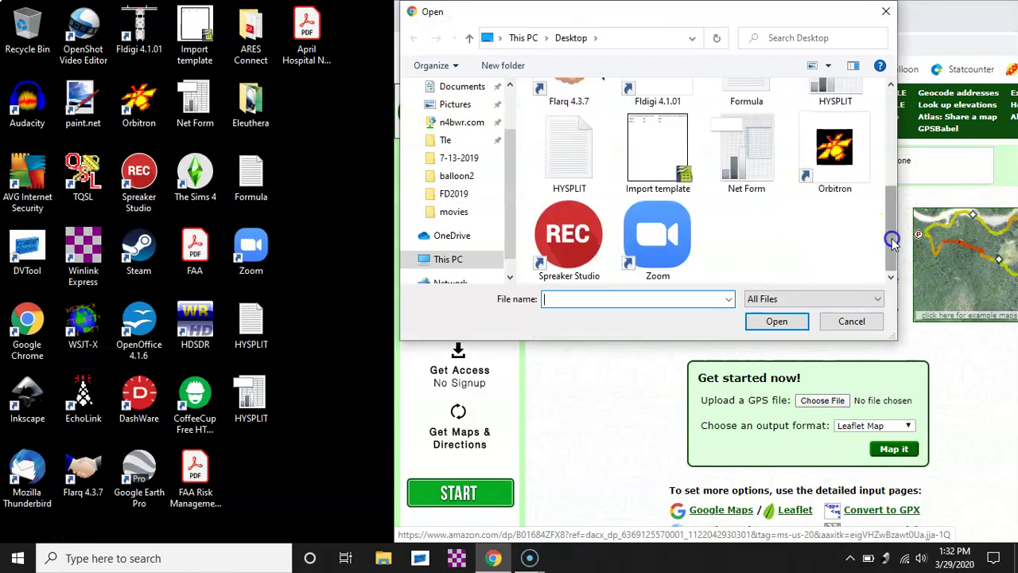
left_click(892, 182)
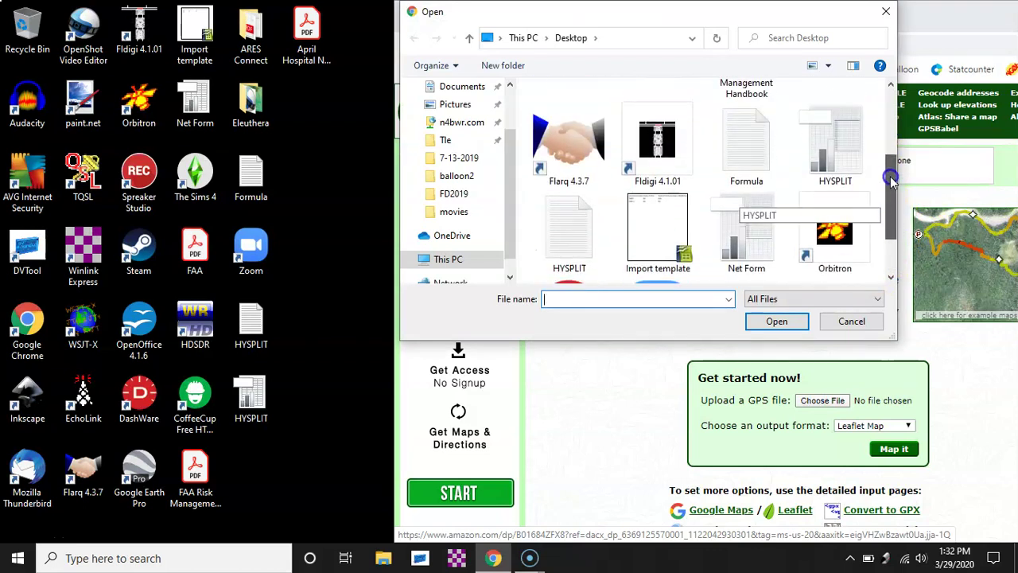
left_click_drag(892, 181, 891, 176)
left_click(848, 168)
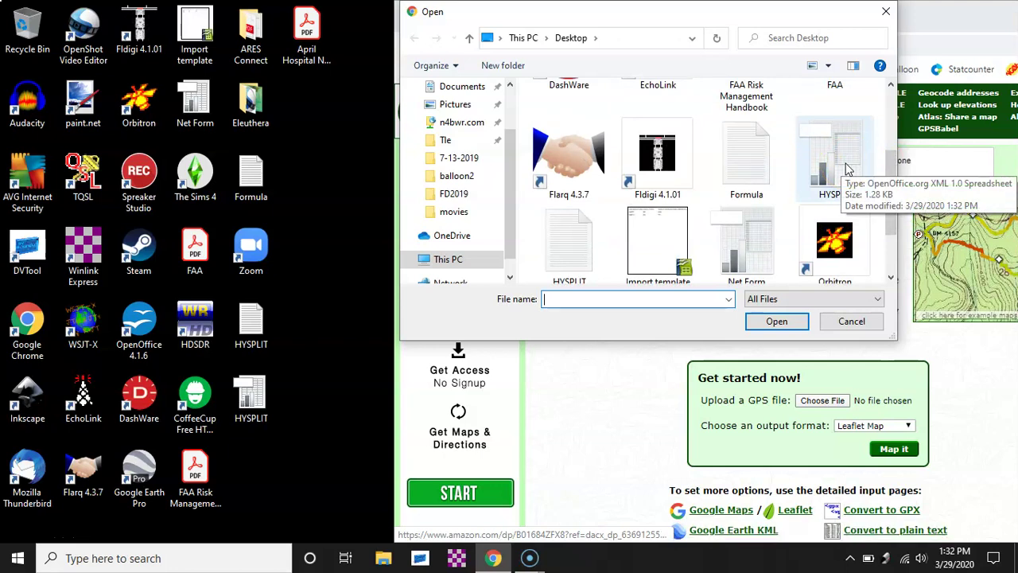
left_click(564, 233)
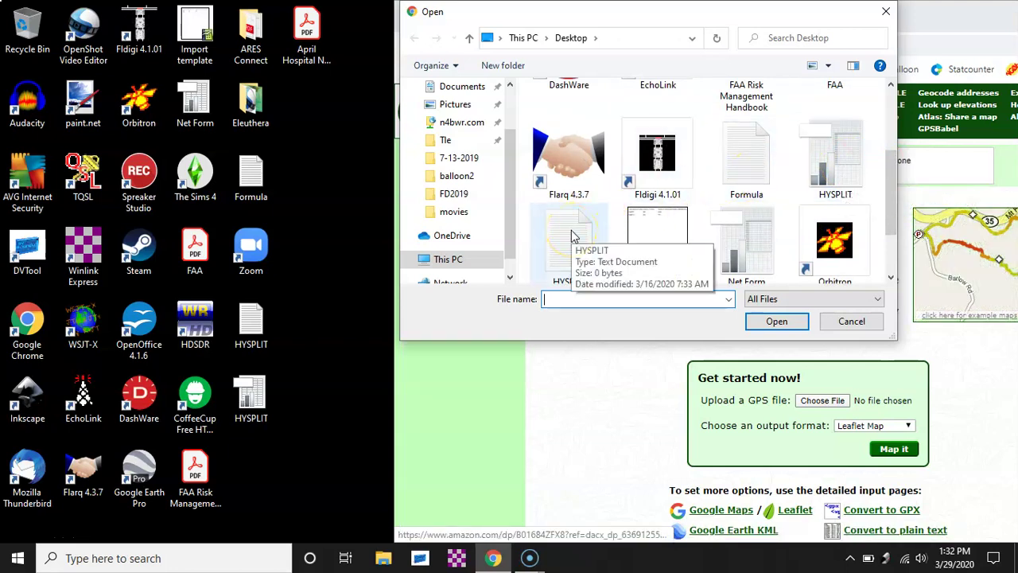
left_click(829, 161)
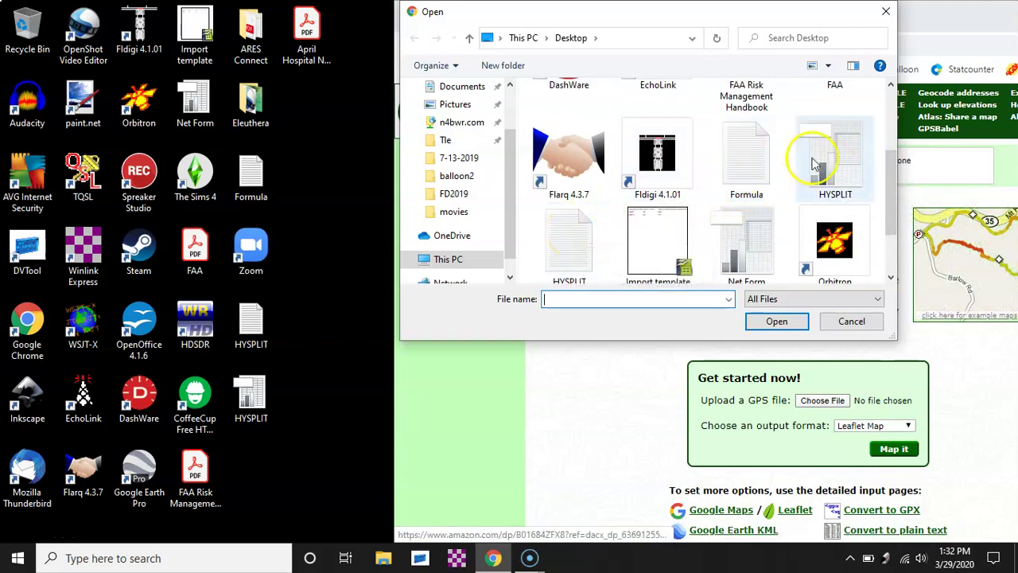
left_click(830, 163)
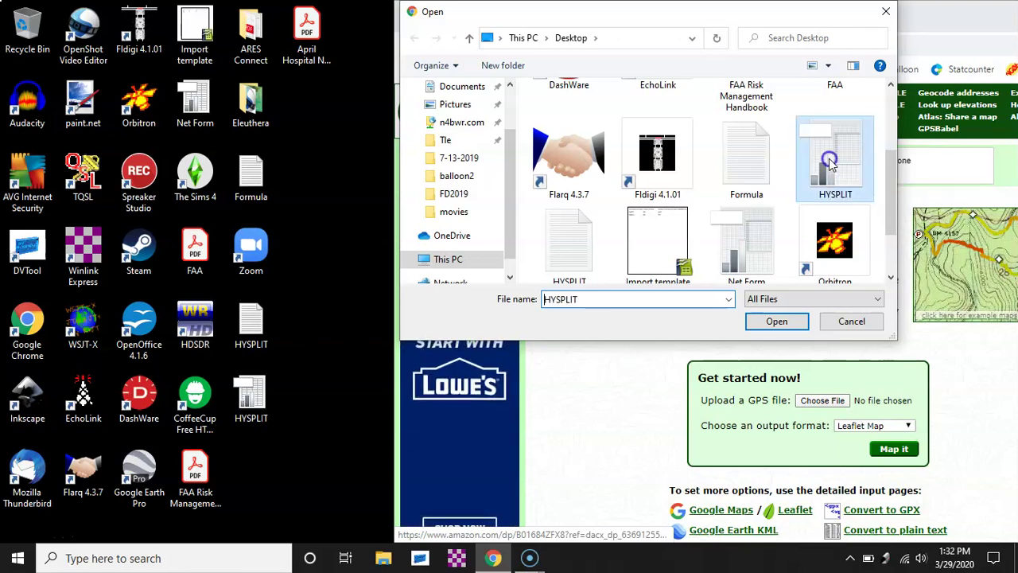
double_click(829, 163)
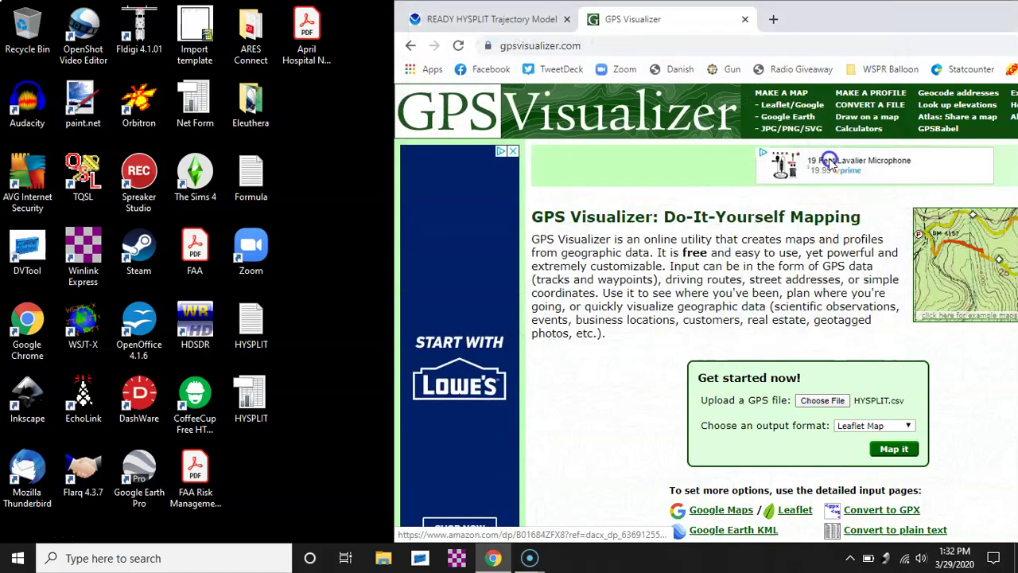
left_click(864, 426)
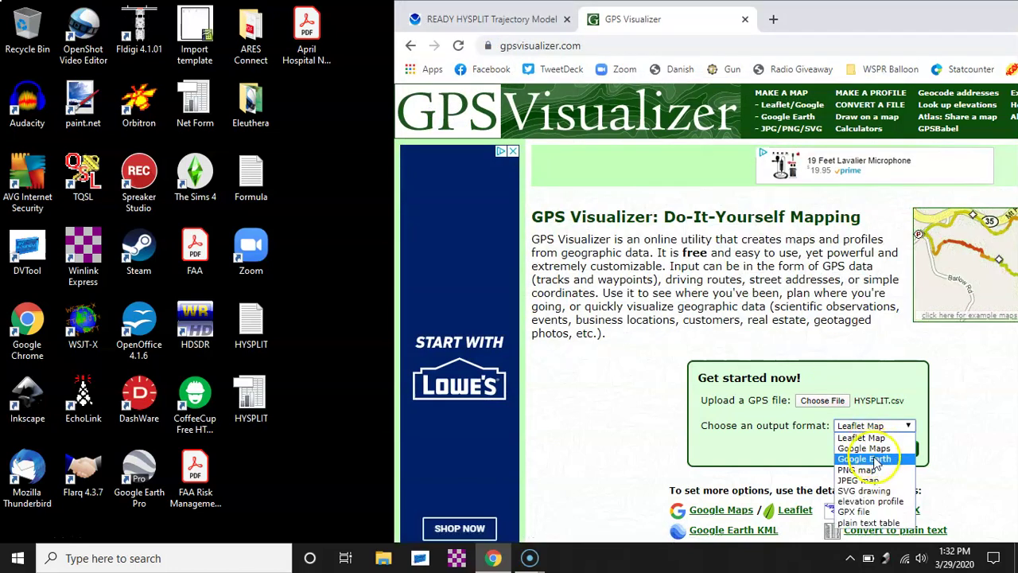
left_click(875, 460)
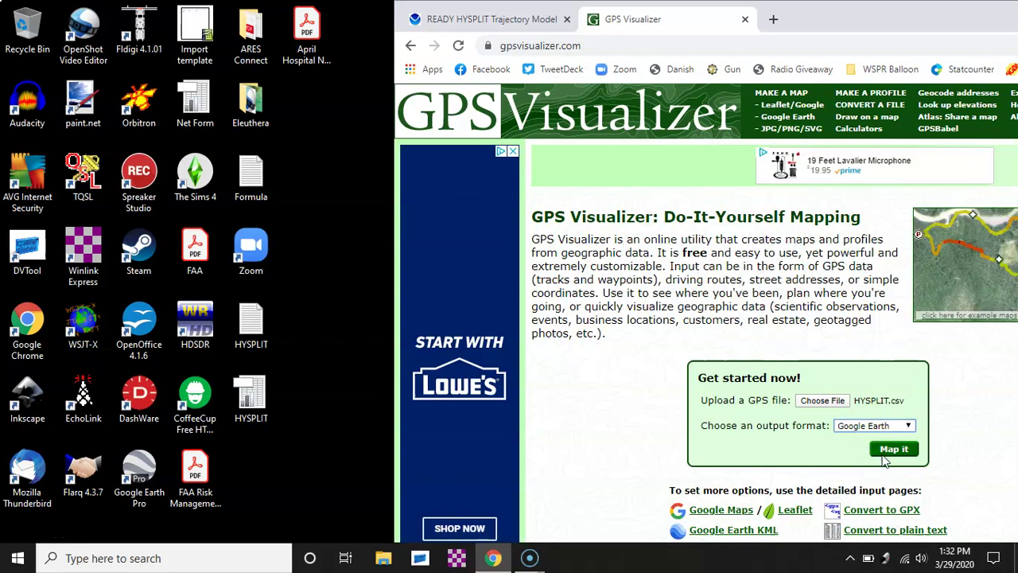
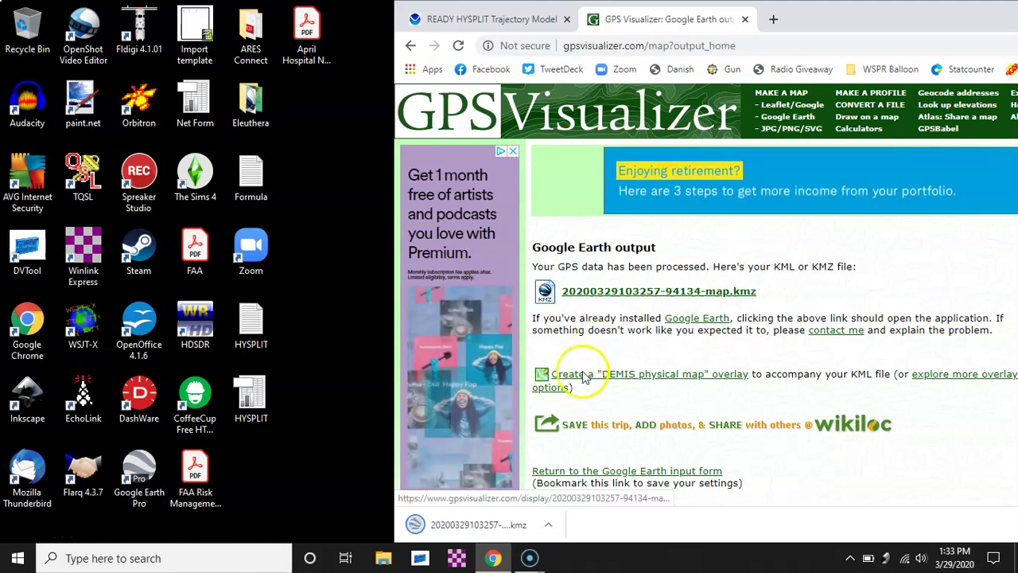
- Show the downloaded KMZ map file in its folder
left_click(459, 522)
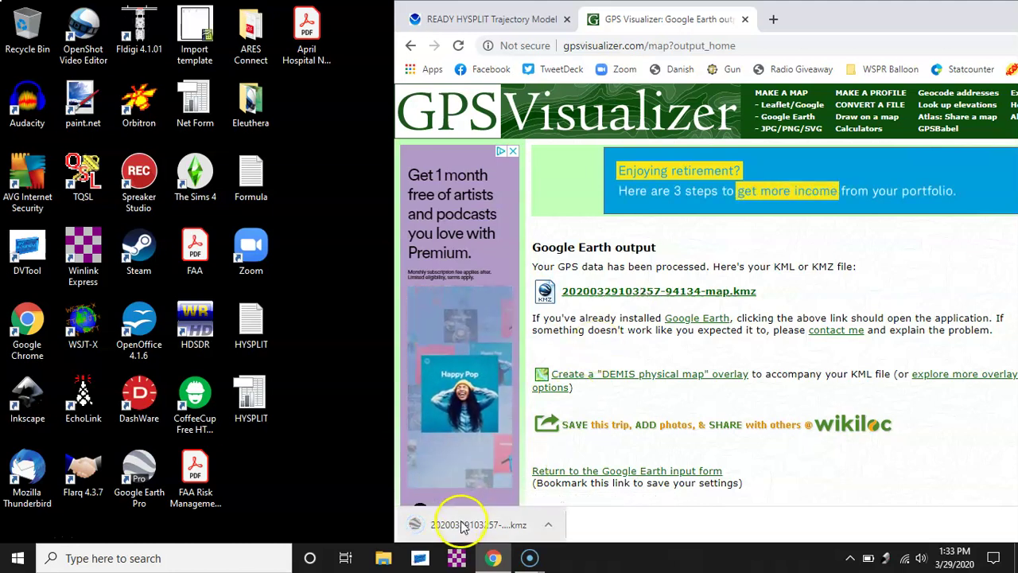
right_click(449, 529)
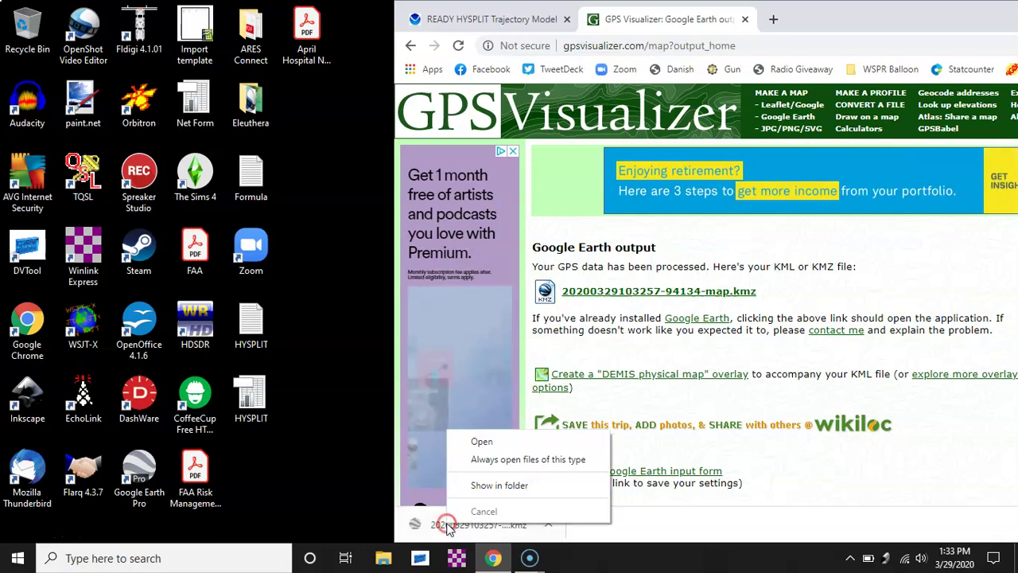
left_click(496, 489)
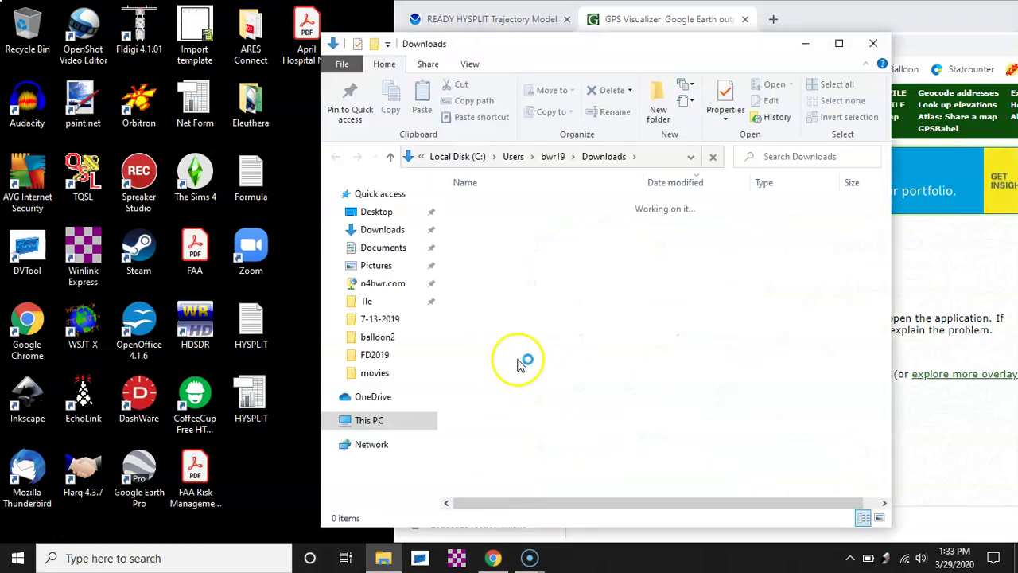
- Move the downloaded KMZ map from the Downloads folder to the desktop and open it in Google Earth Pro
left_click_drag(506, 227, 267, 497)
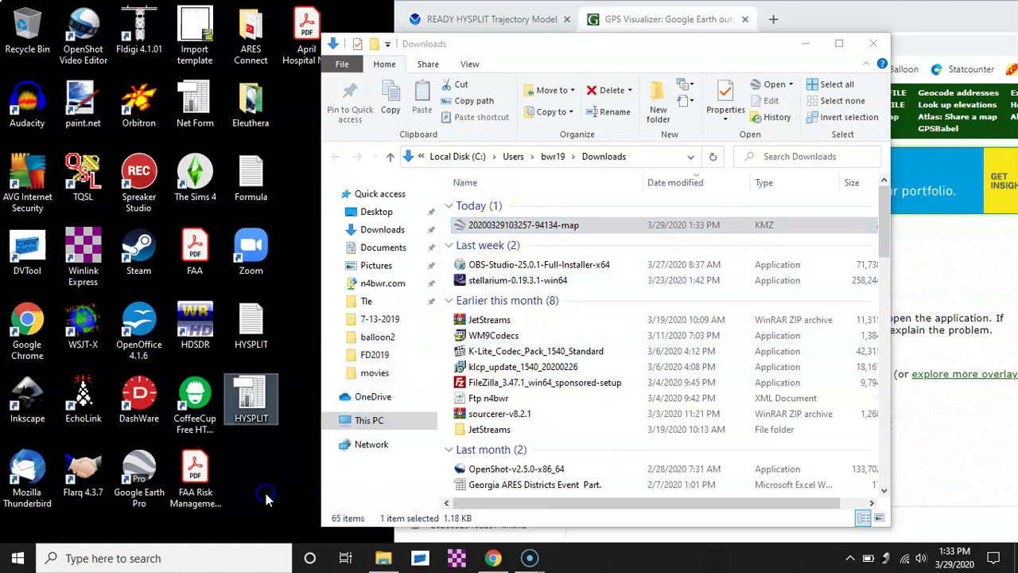
left_click(874, 45)
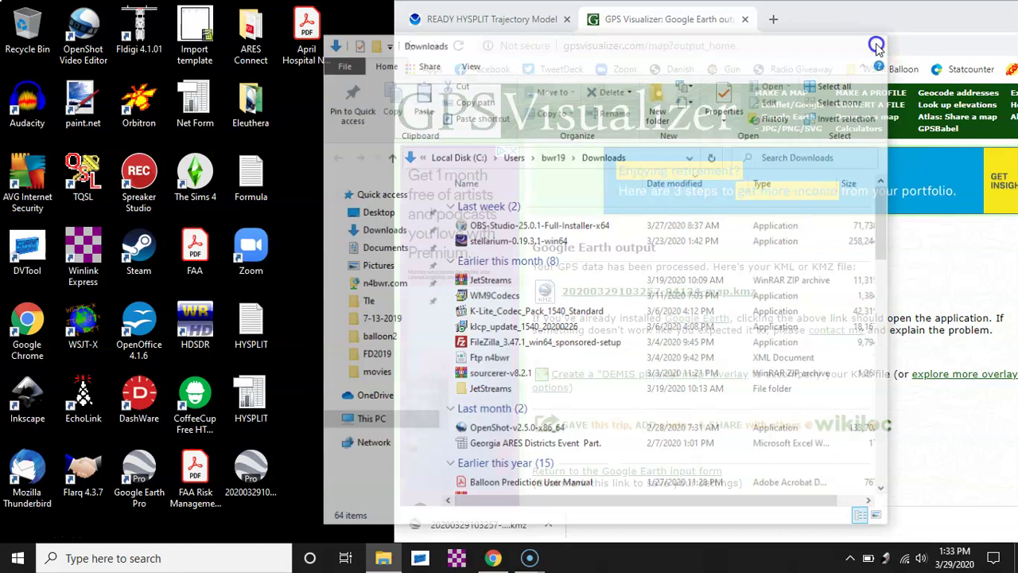
left_click(259, 470)
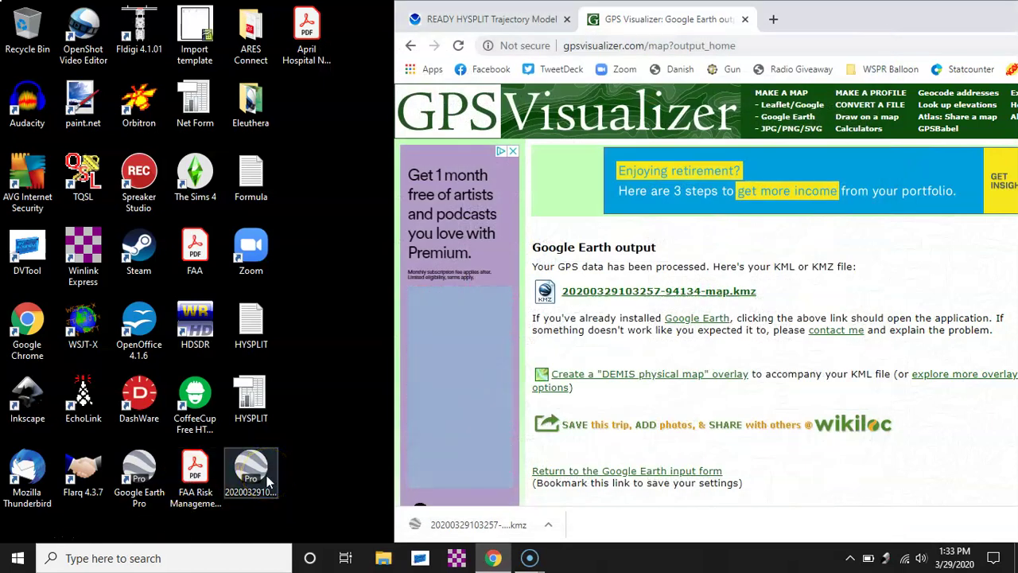
double_click(266, 475)
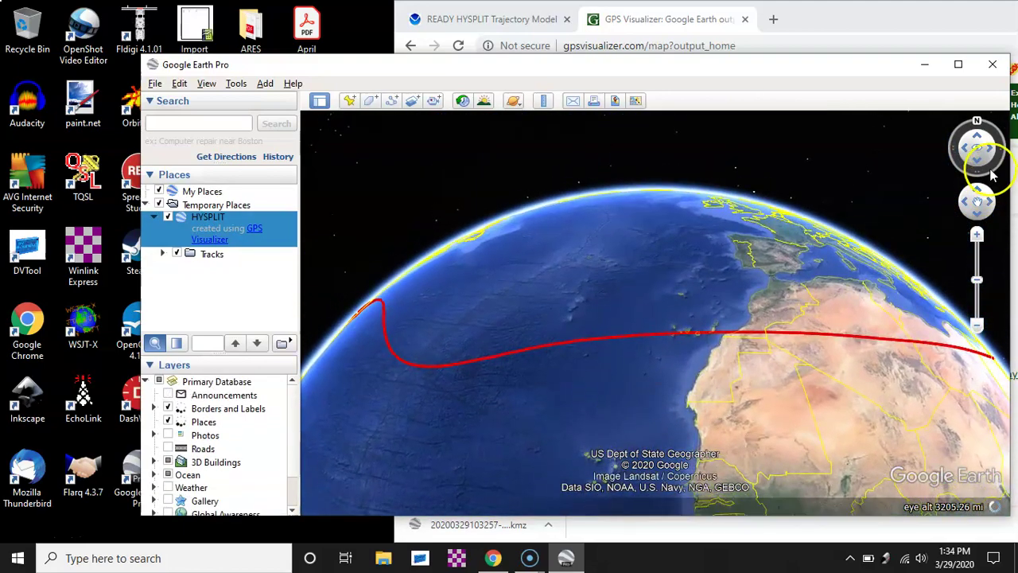
- Examine the HYSPLIT trajectory from end to end on the globe, and close Google Earth Pro, discarding the temporary places
left_click_drag(981, 159, 980, 166)
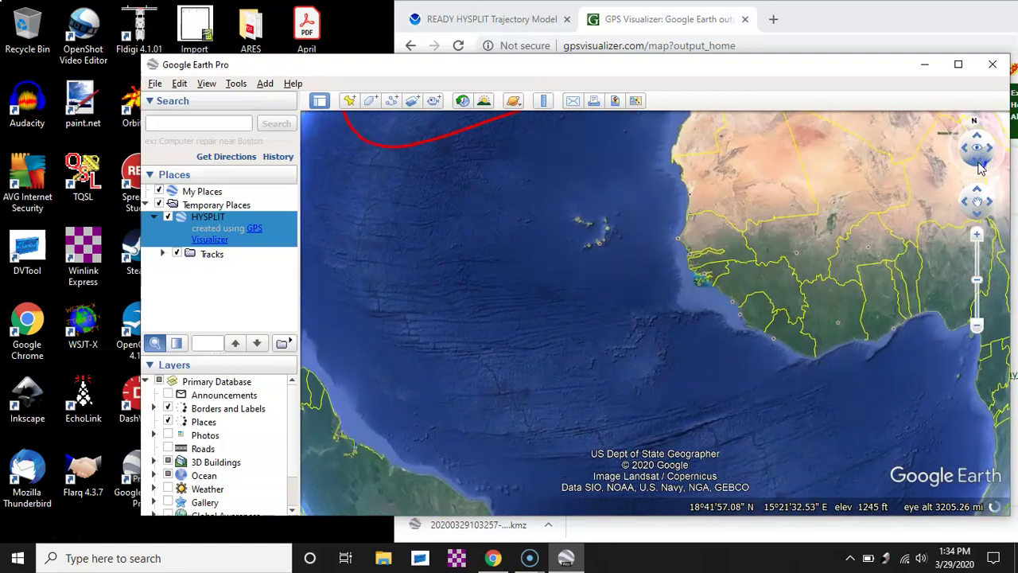
scroll(672, 245, "down", 5)
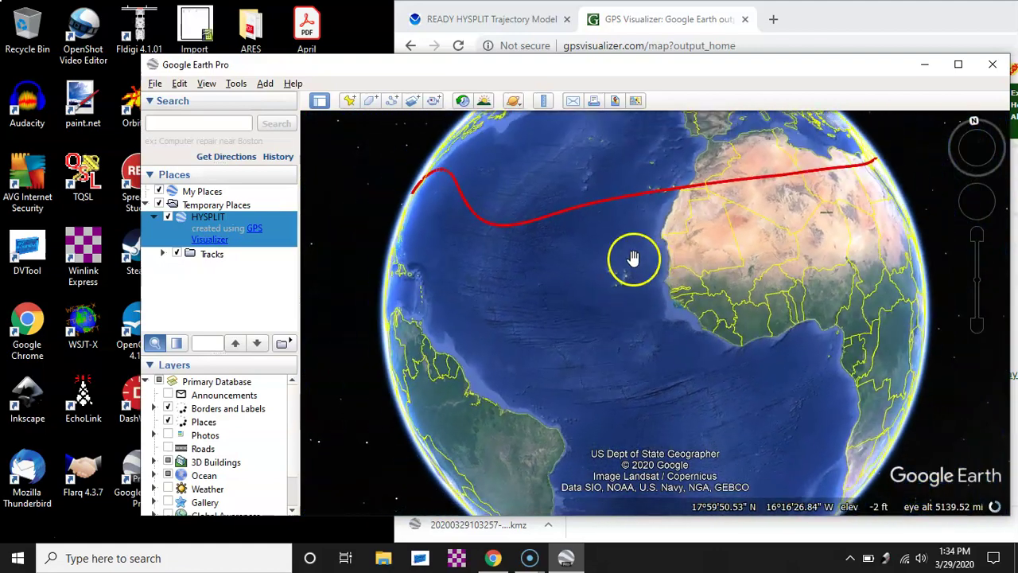
left_click_drag(649, 351, 754, 364)
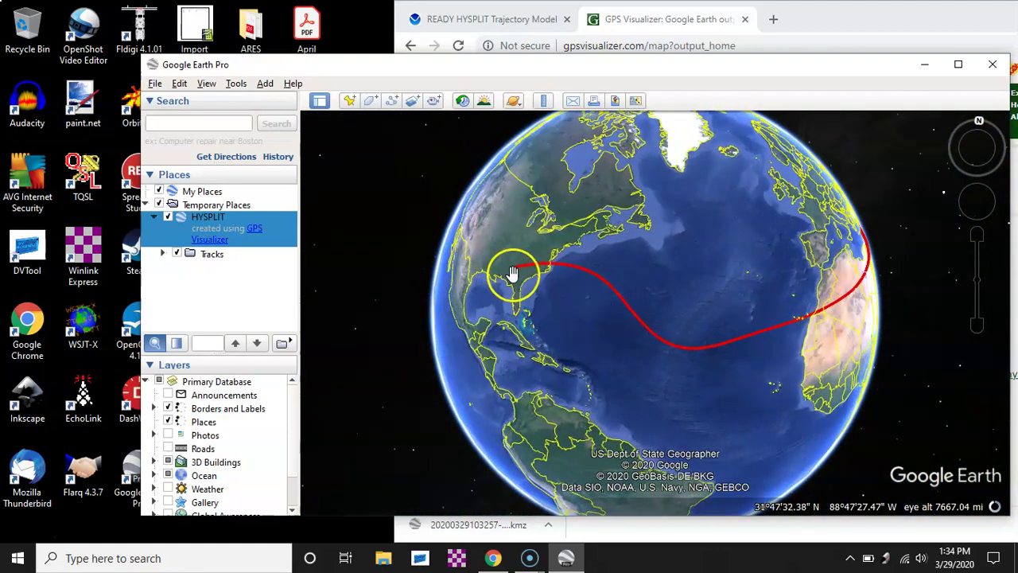
left_click_drag(757, 355, 462, 393)
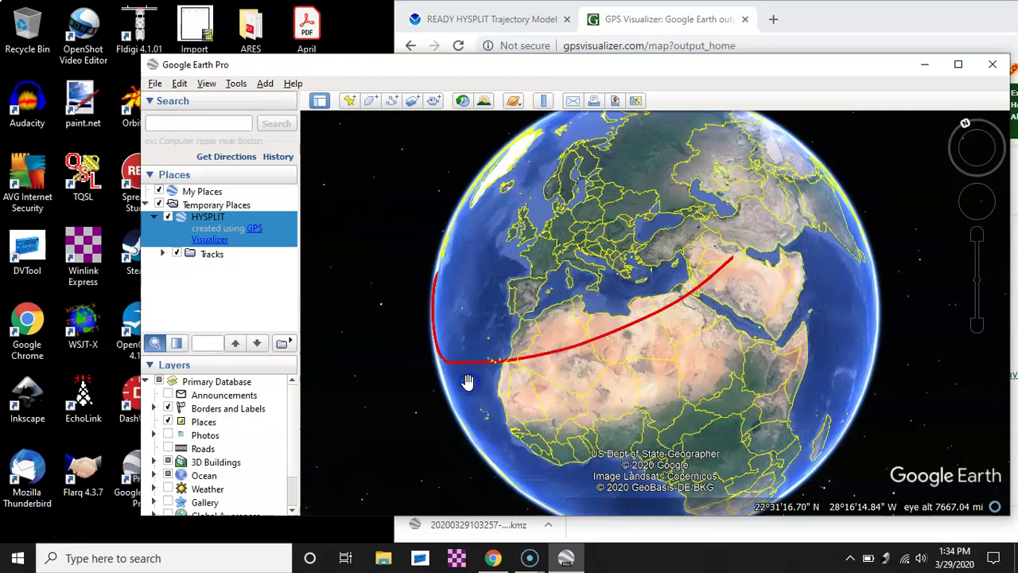
left_click(993, 66)
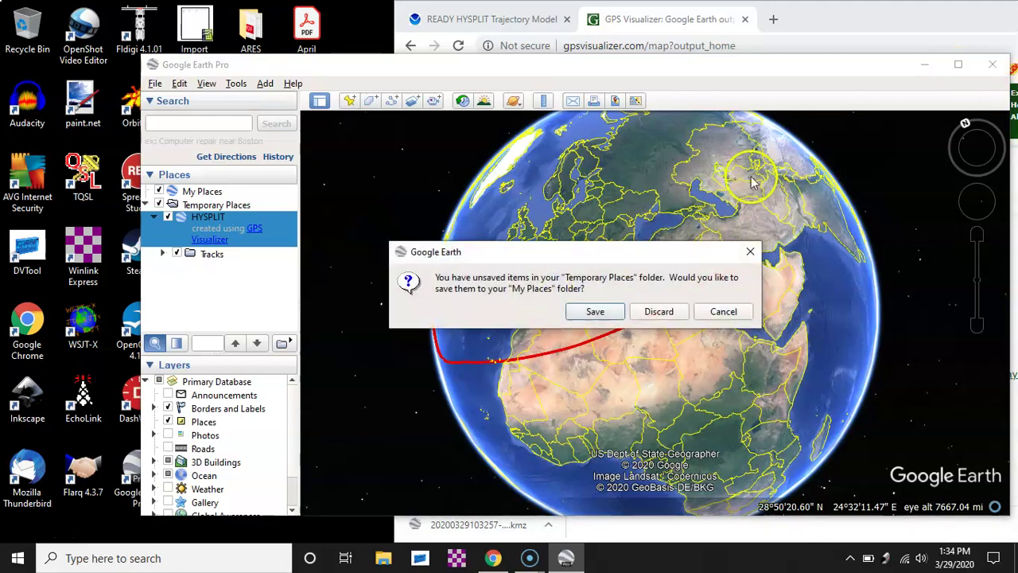
left_click(660, 312)
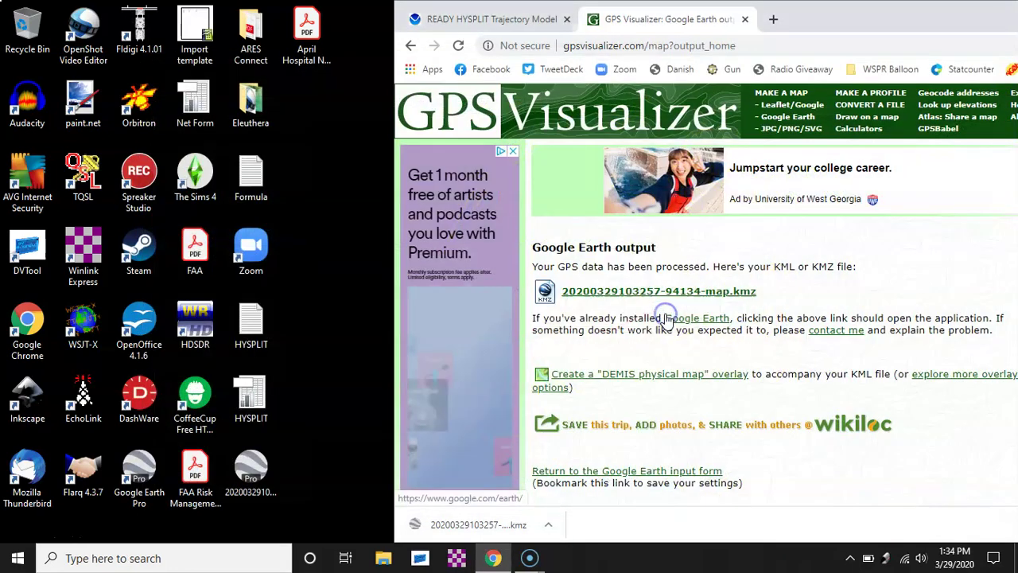
- Open Google Maps at maps.google.com/maps in a new browser tab
left_click(771, 17)
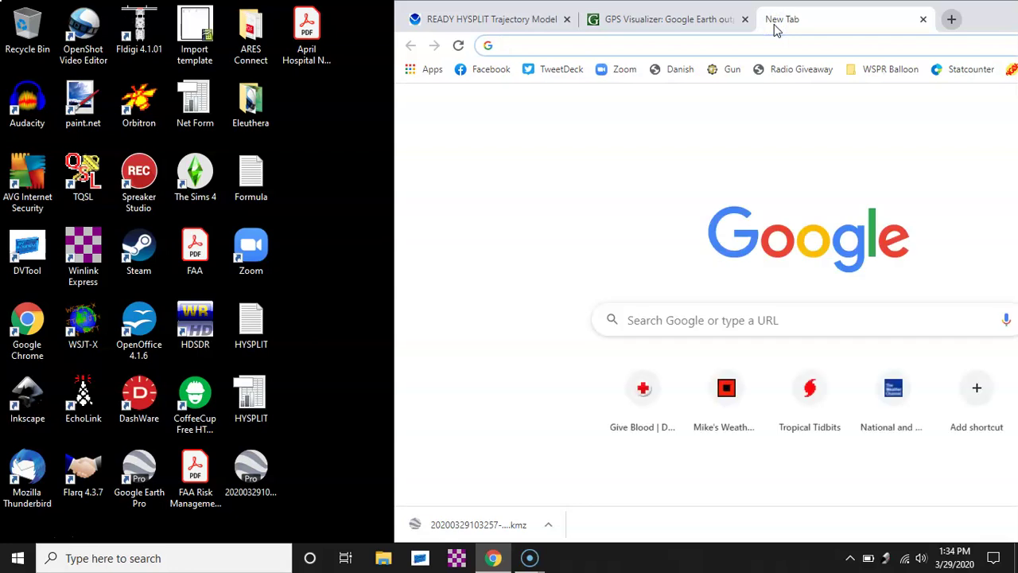
type("maps.google.com/maps")
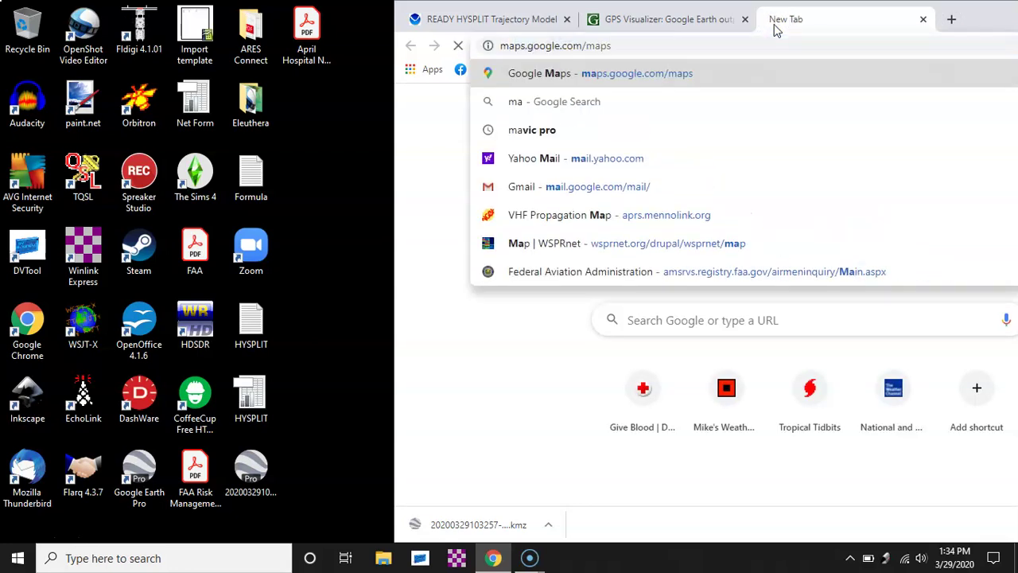
key("Return")
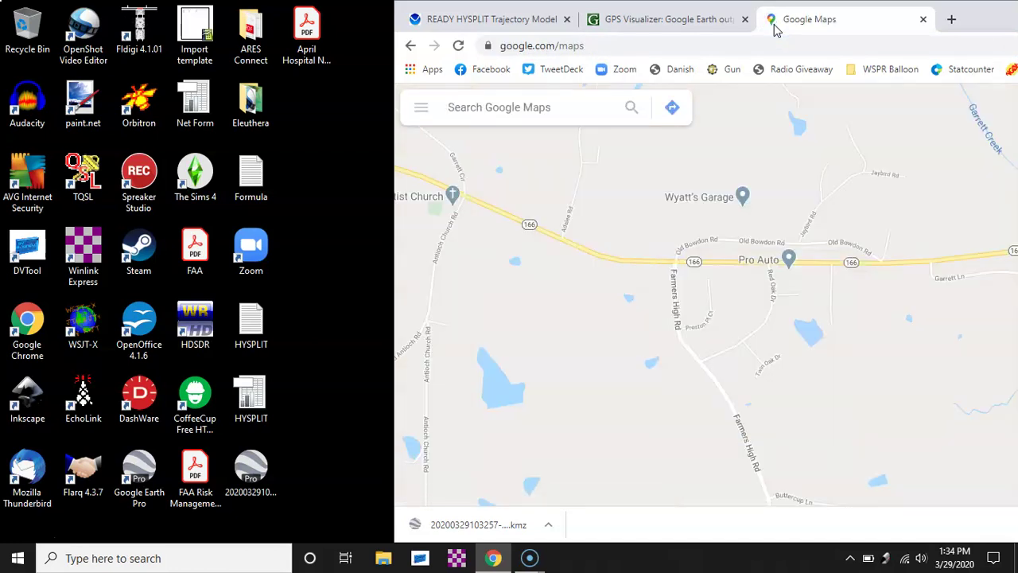
- Open the saved W4FWD Pico Balloon map for editing in My Maps, and close the leftover Google Maps tab
left_click(442, 70)
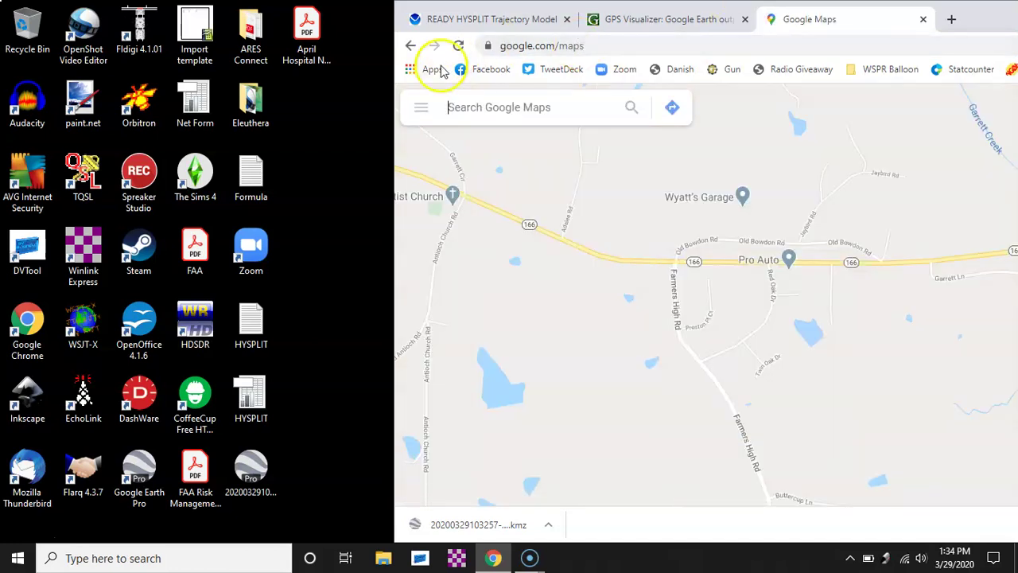
left_click(419, 109)
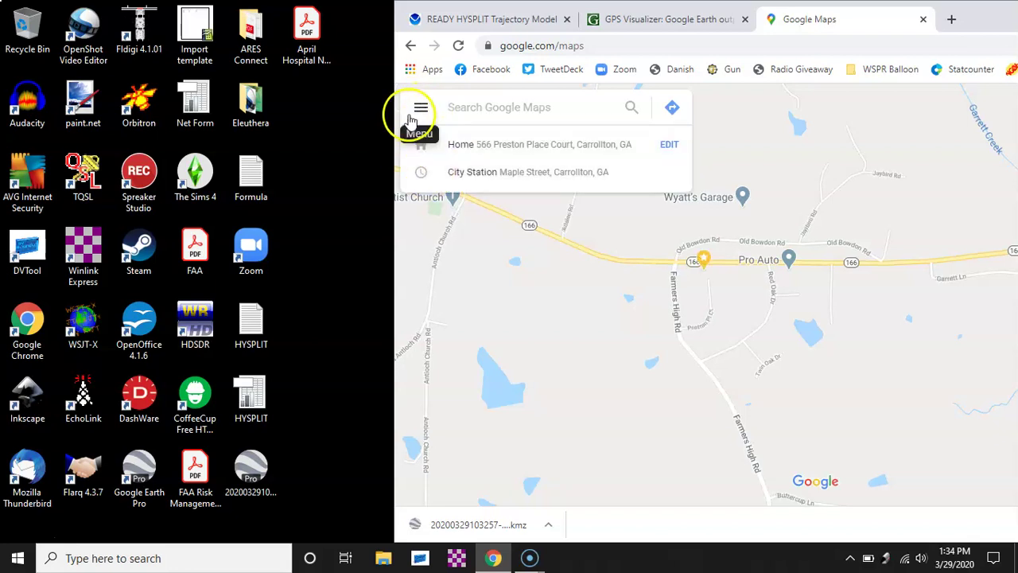
left_click(419, 109)
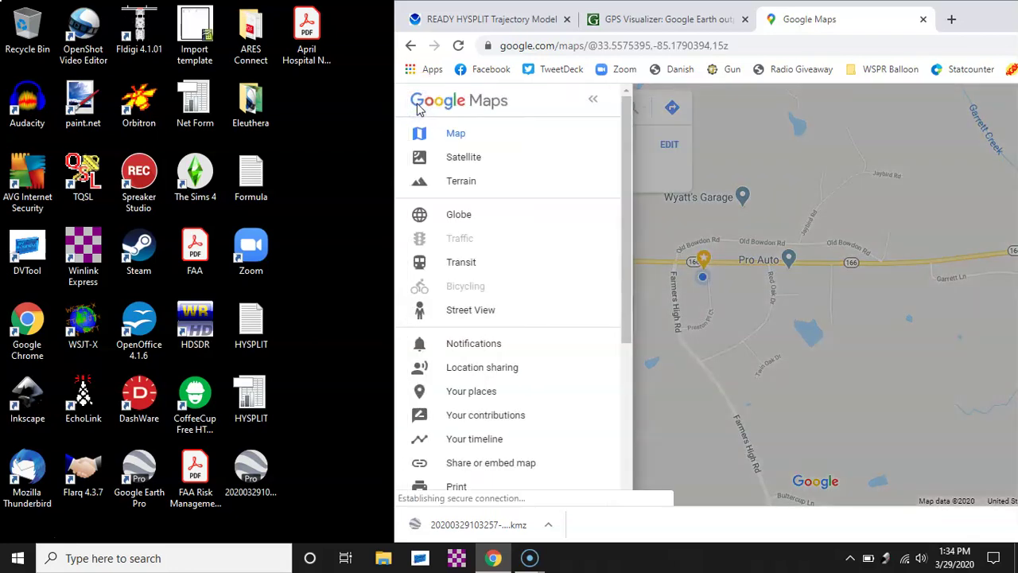
left_click(477, 391)
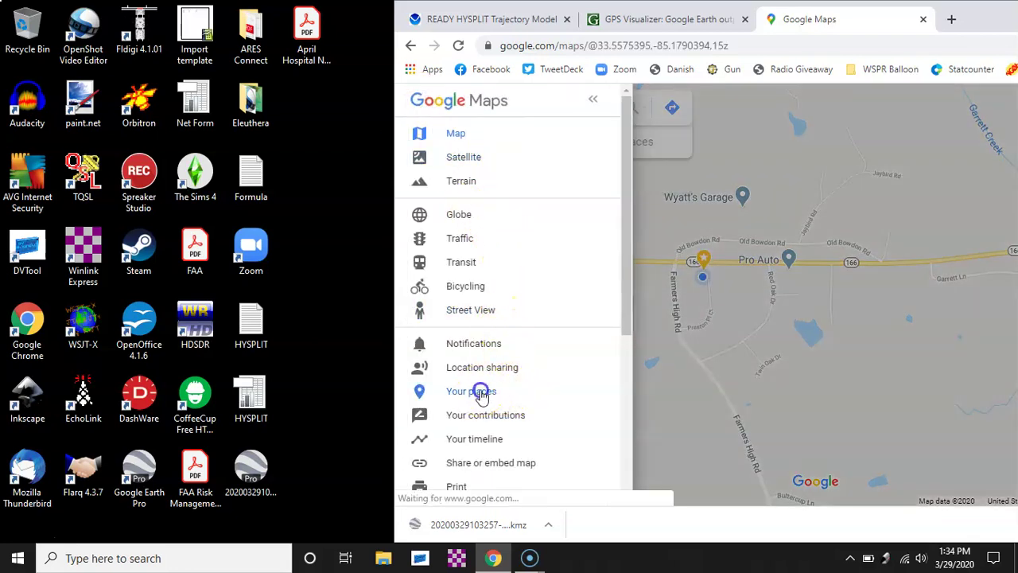
left_click(658, 149)
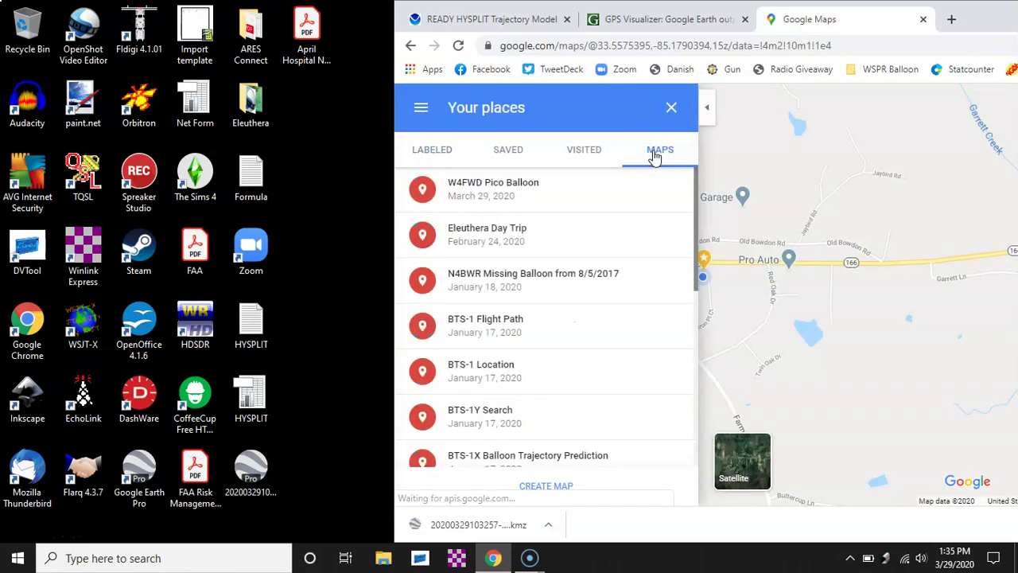
left_click(488, 191)
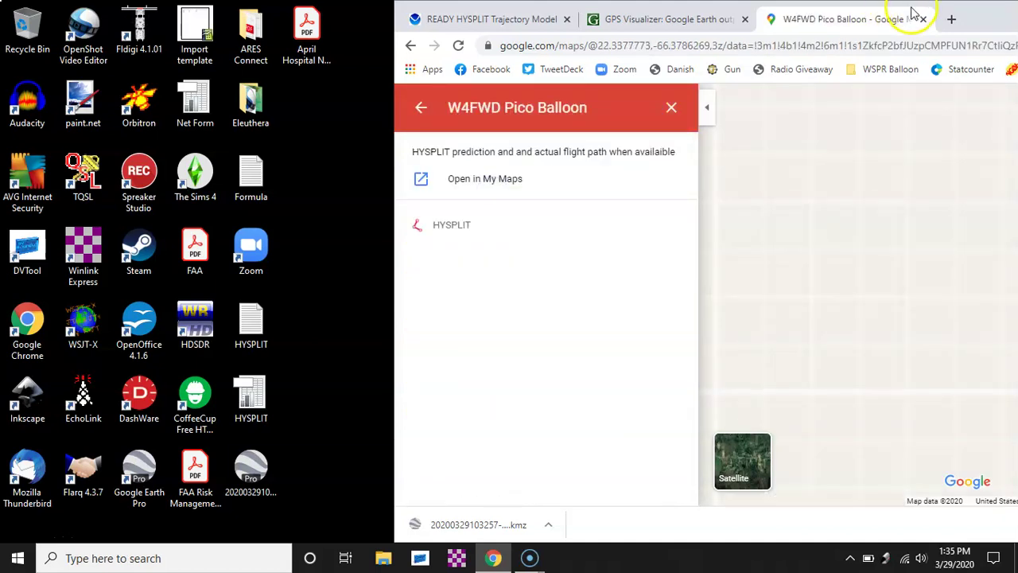
left_click(487, 191)
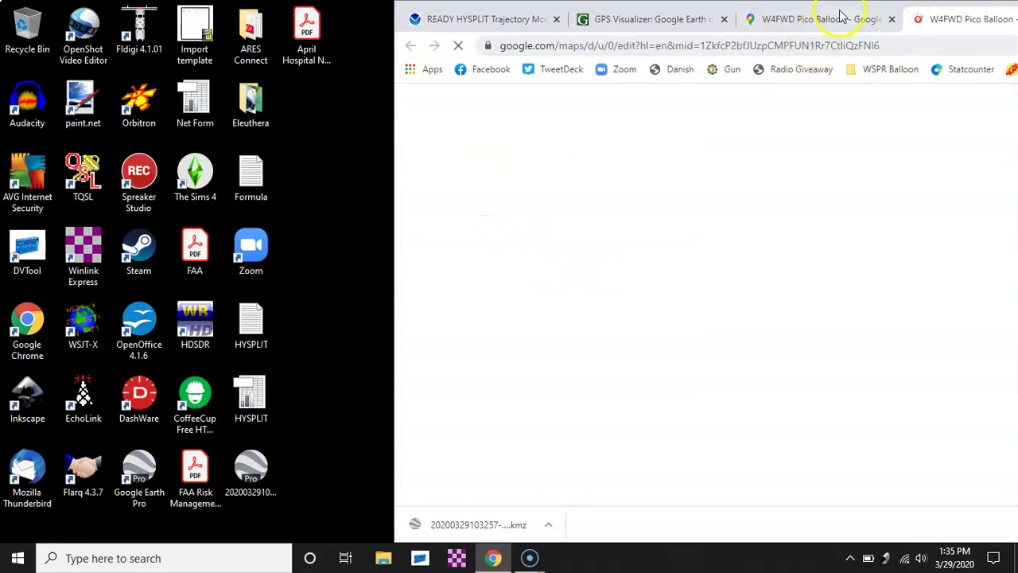
left_click(891, 20)
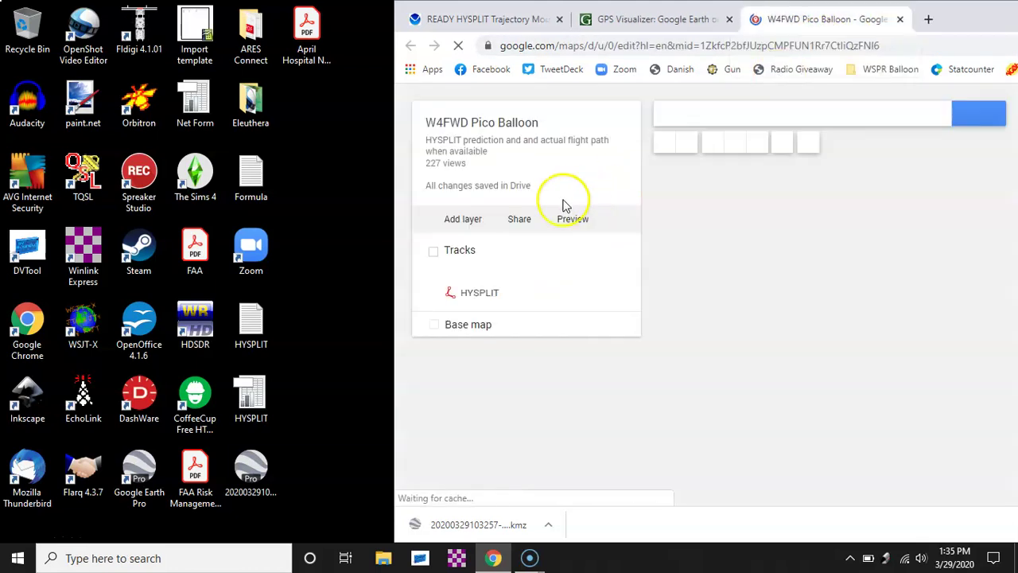
- Reposition the browser window and enlarge its map area, dismissing the downloads bar and extending the window down to the taskbar
left_click_drag(975, 22, 720, 48)
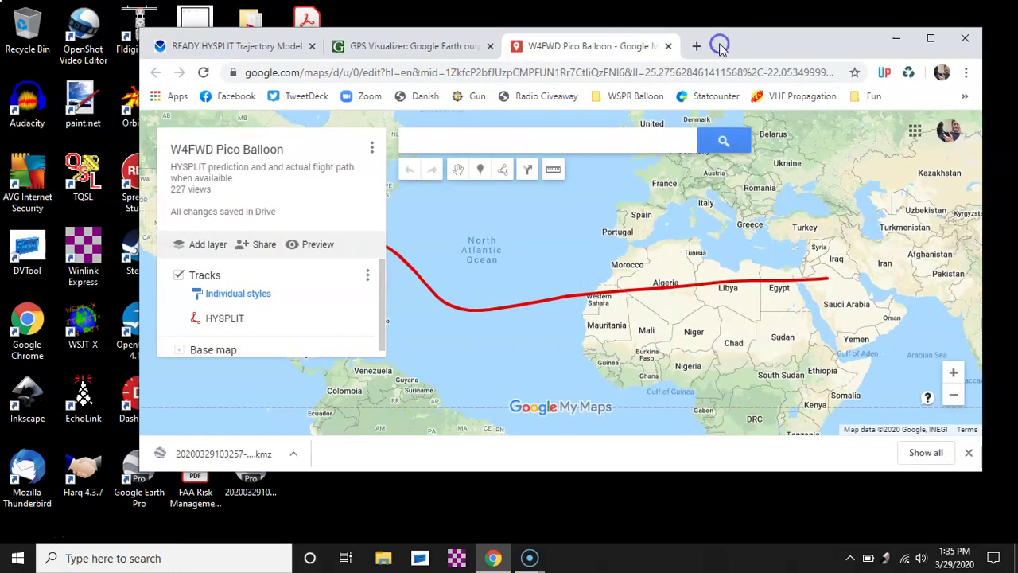
left_click(969, 452)
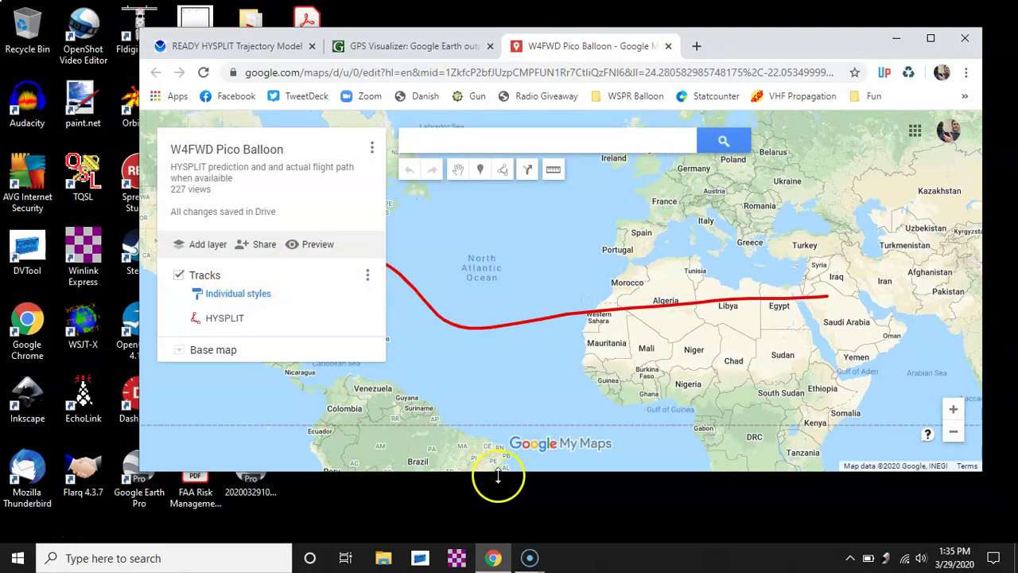
left_click_drag(495, 471, 497, 542)
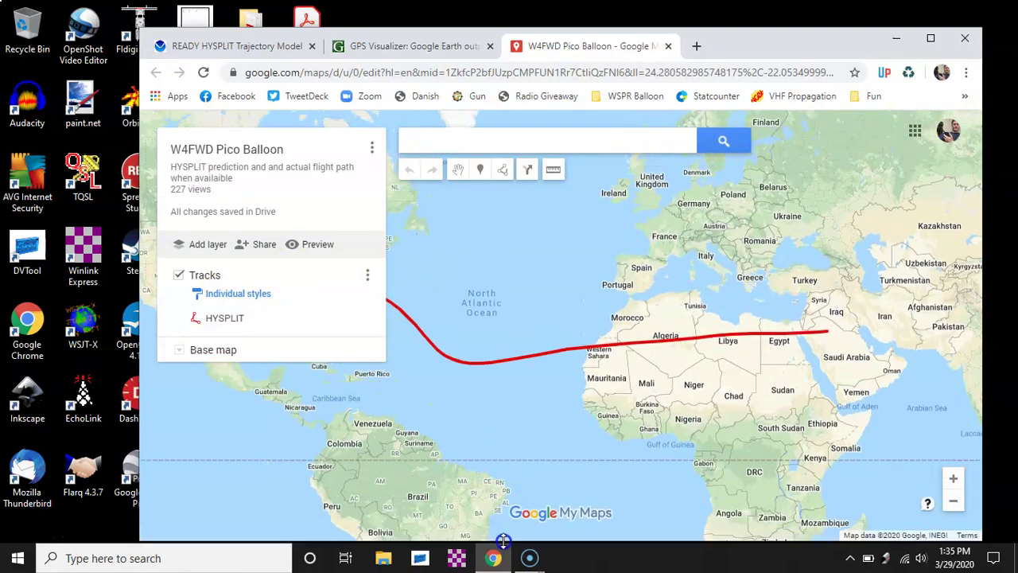
- Delete the old Tracks layer from the W4FWD Pico Balloon map
left_click(367, 275)
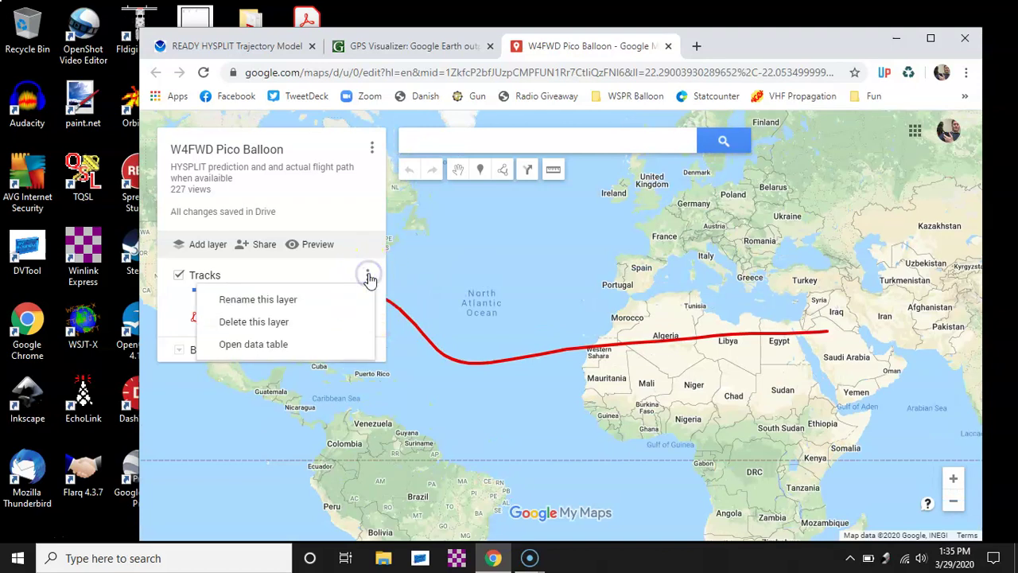
left_click(264, 322)
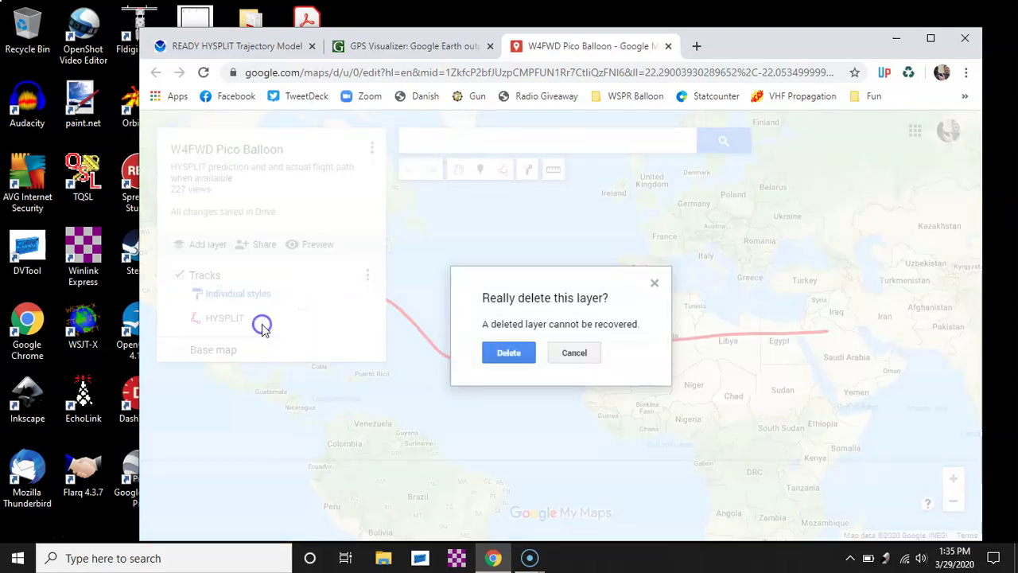
left_click(509, 354)
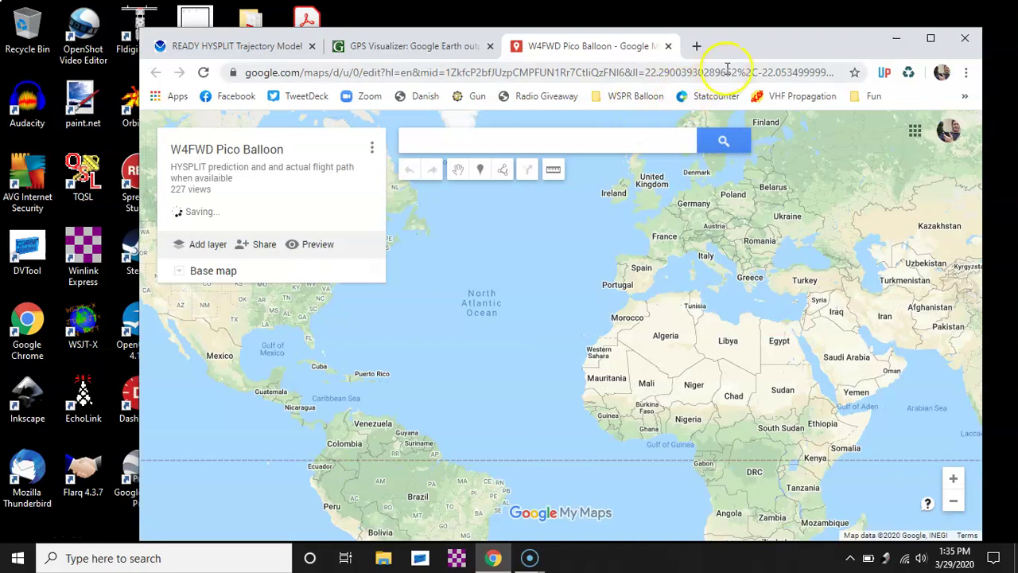
- Uncover the desktop beside the browser and import the KMZ file from it into the map's untitled layer
left_click_drag(744, 55, 944, 46)
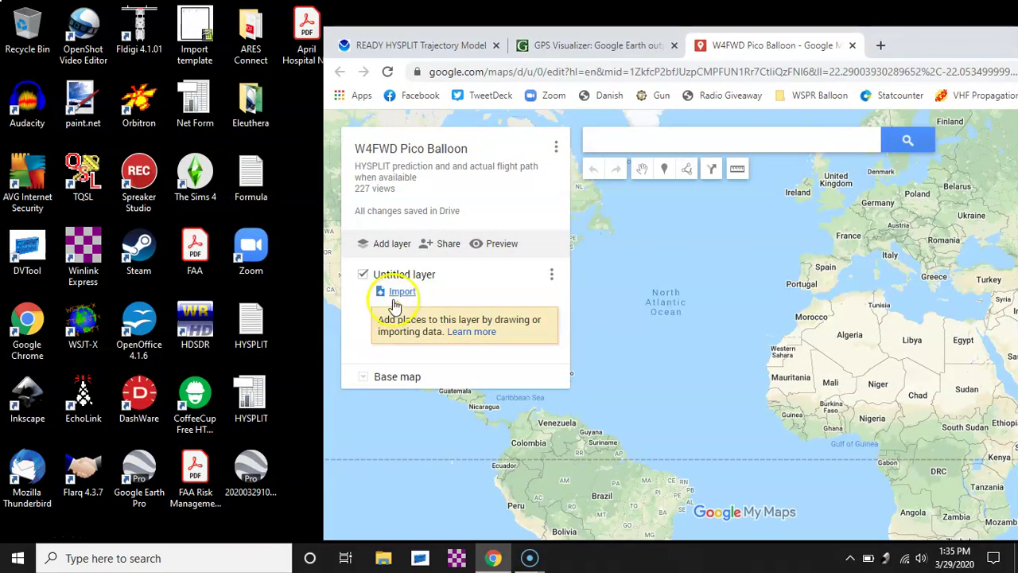
left_click(399, 294)
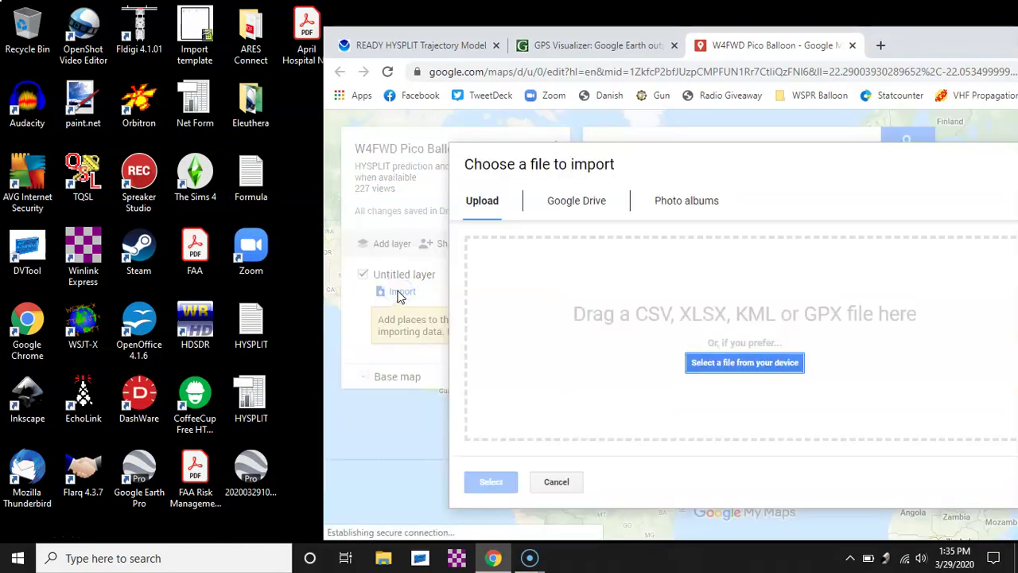
left_click_drag(251, 470, 714, 330)
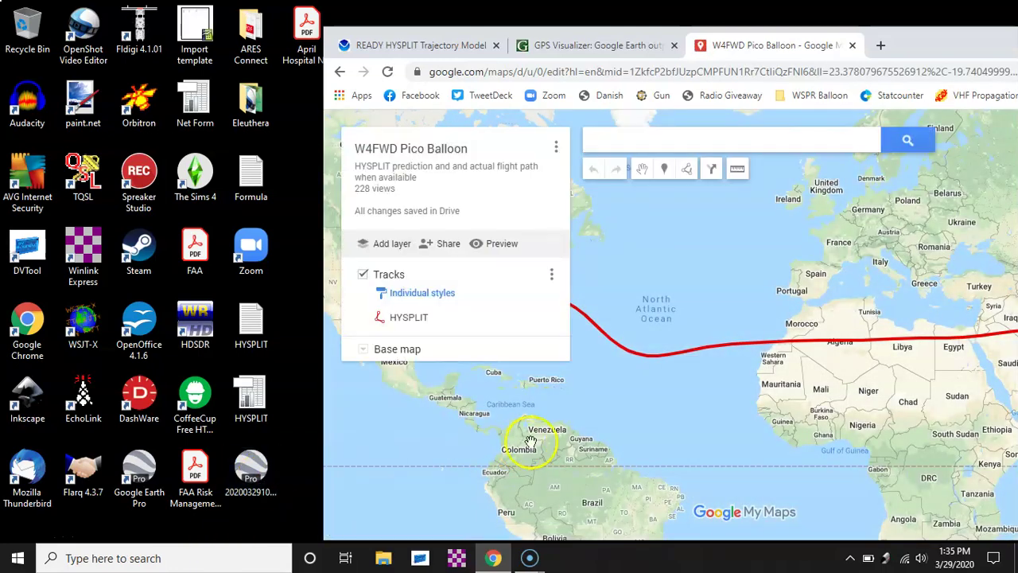
- Examine the imported HYSPLIT track's full route across the Atlantic and North Africa with the browser maximized
left_click_drag(659, 427, 546, 470)
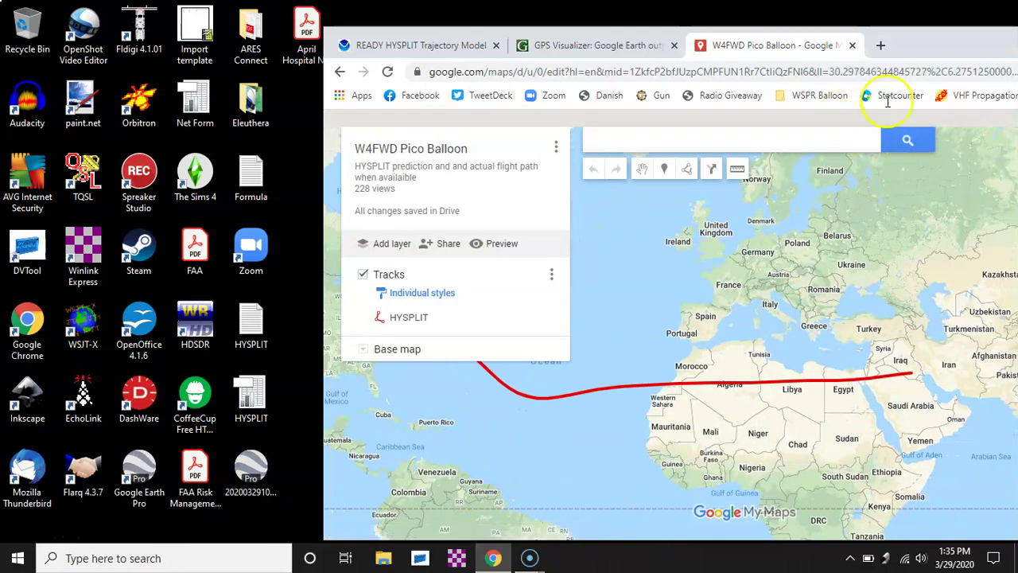
double_click(918, 52)
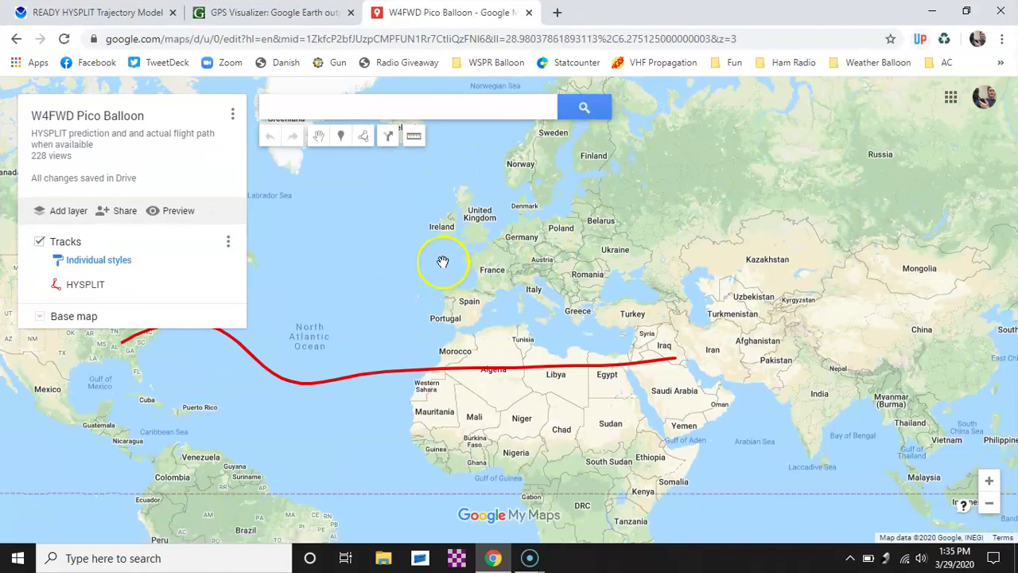
left_click_drag(430, 287, 473, 310)
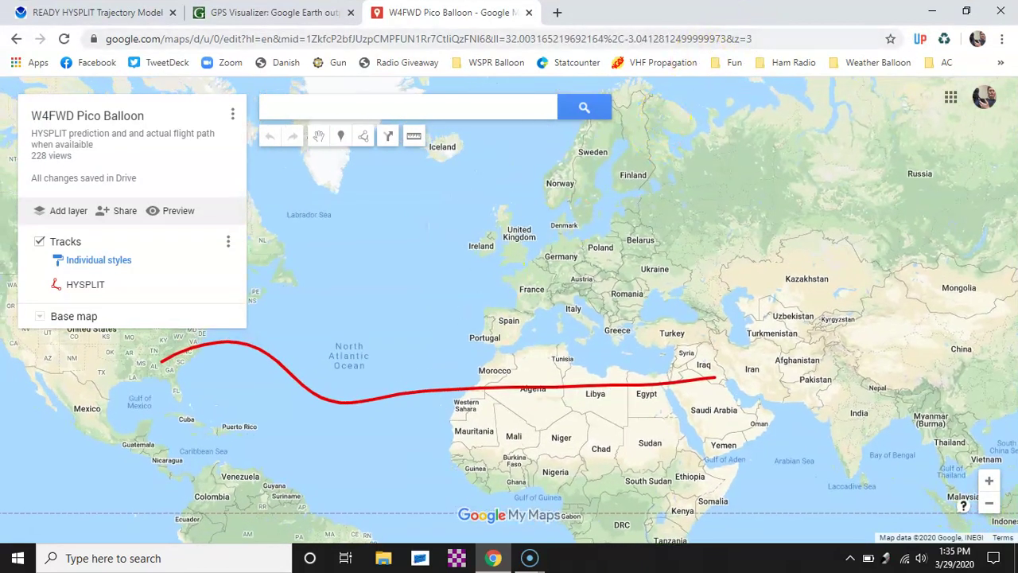
- Uncover the desktop beside the browser and delete the Tracks layer from the W4FWD Pico Balloon map
double_click(743, 13)
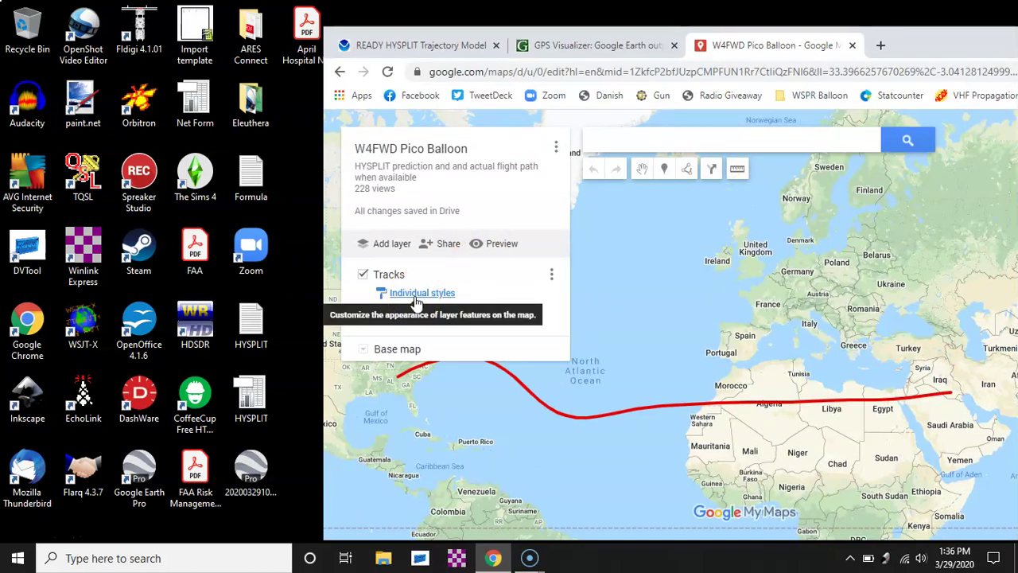
left_click(269, 391)
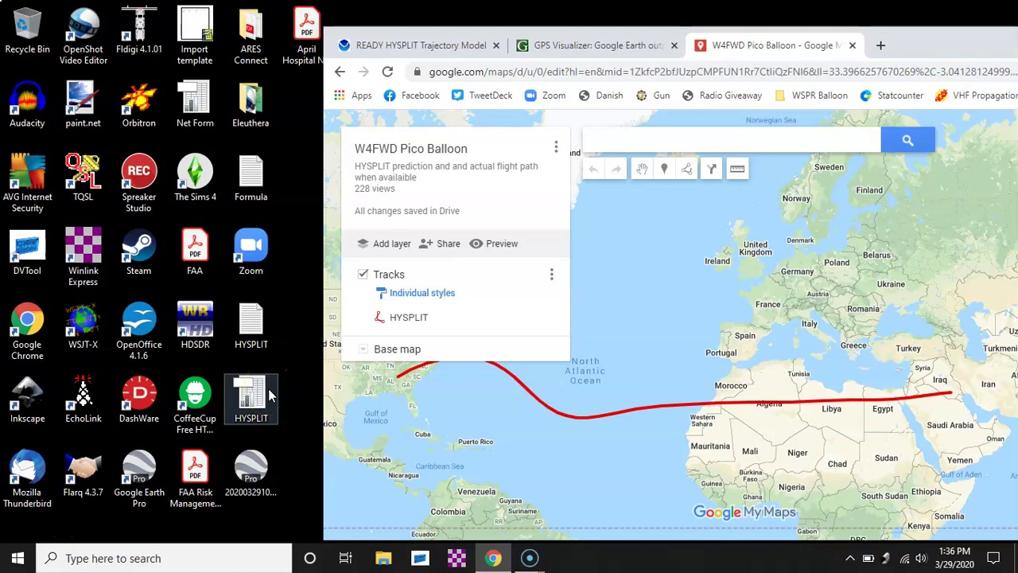
left_click(519, 288)
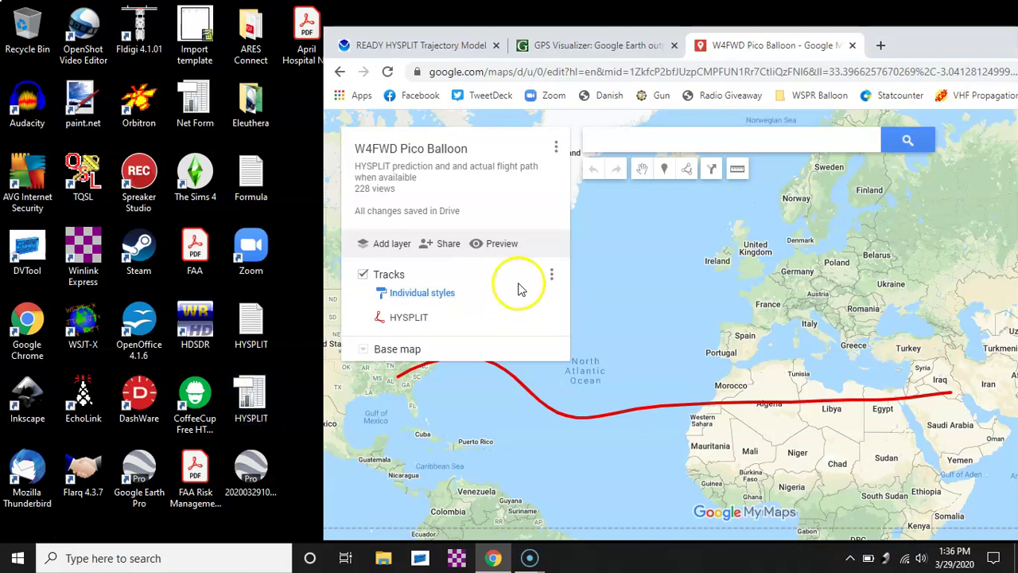
left_click(551, 273)
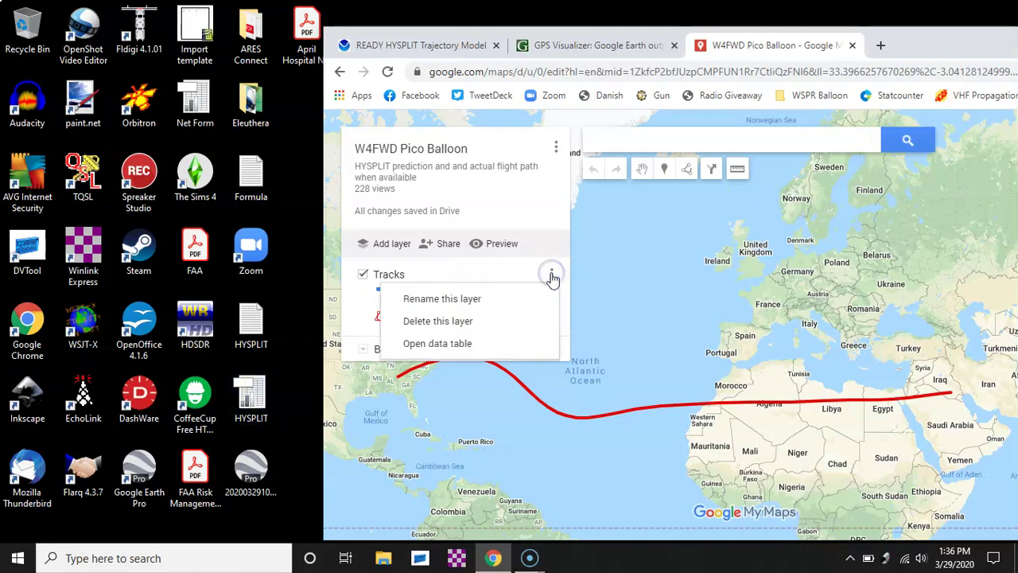
left_click(470, 321)
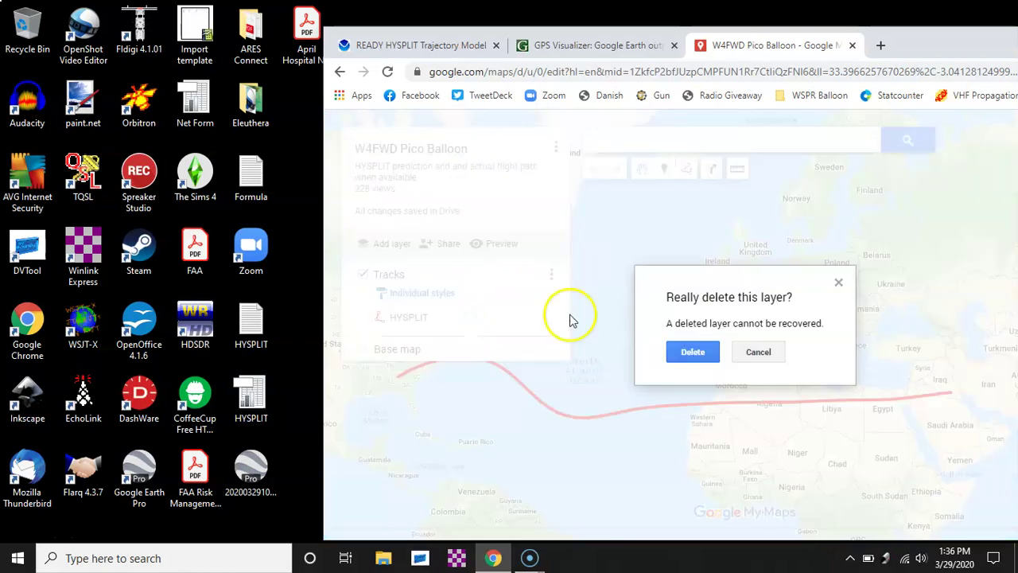
left_click(692, 352)
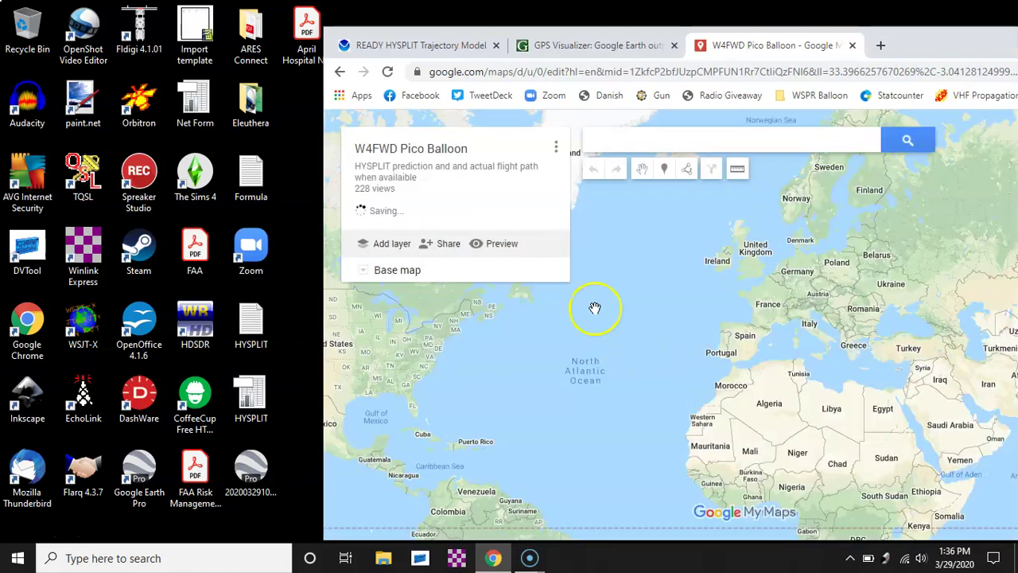
- Import the desktop's HYSPLIT spreadsheet file into the untitled layer, positioning placemarks by latitude and longitude and titling them by Latitude
left_click(408, 292)
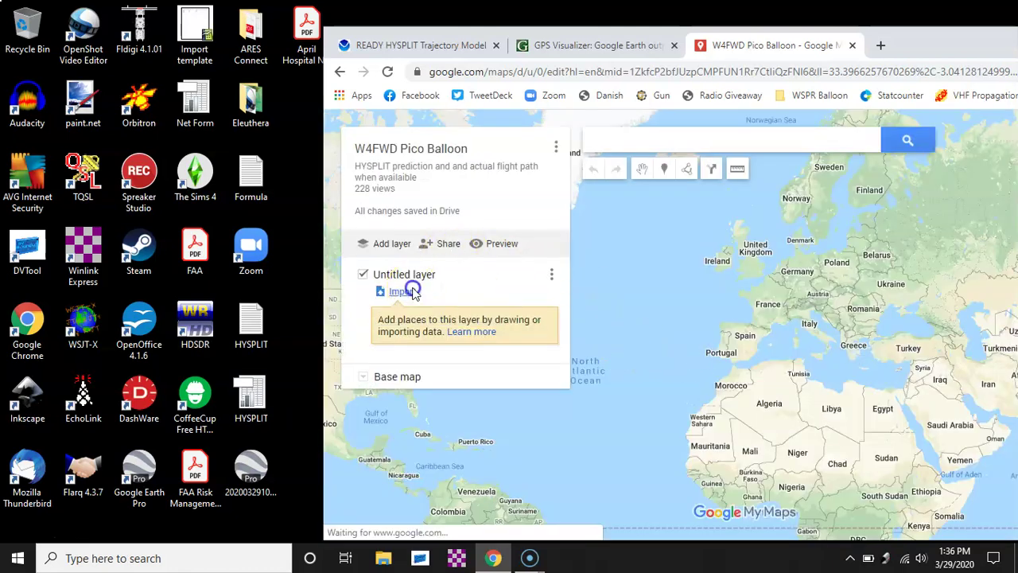
left_click(255, 388)
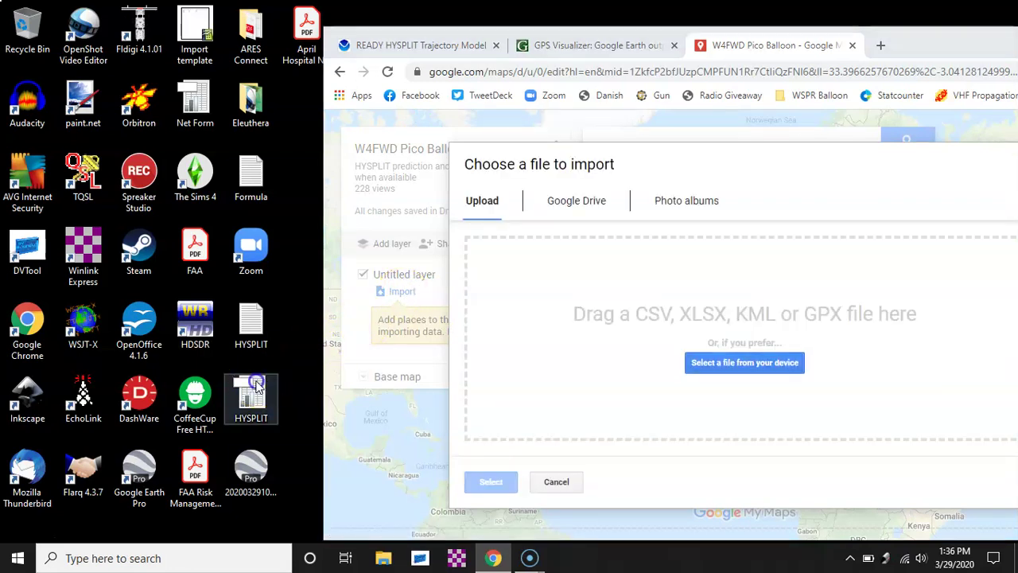
left_click_drag(256, 387, 641, 327)
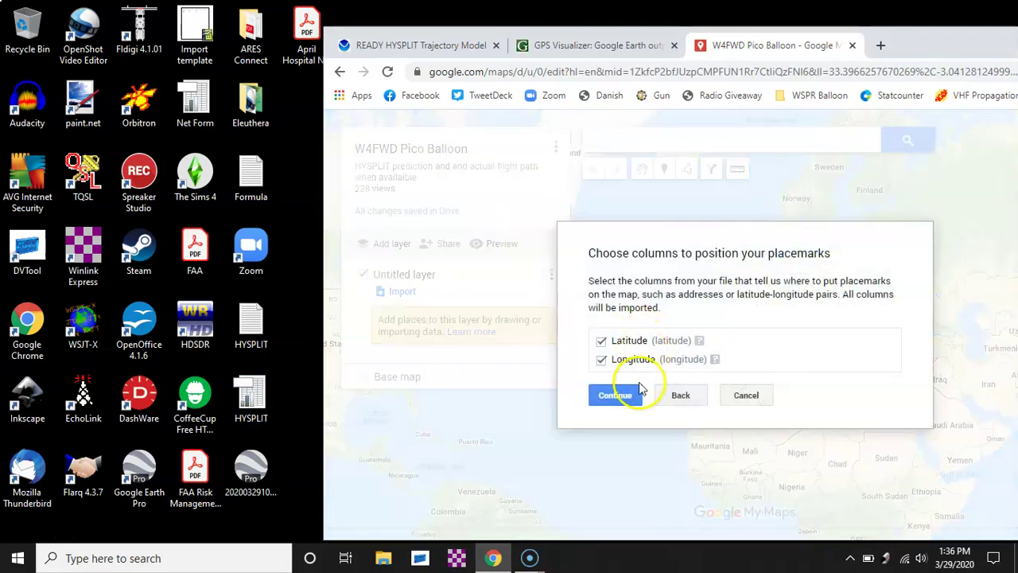
left_click(620, 397)
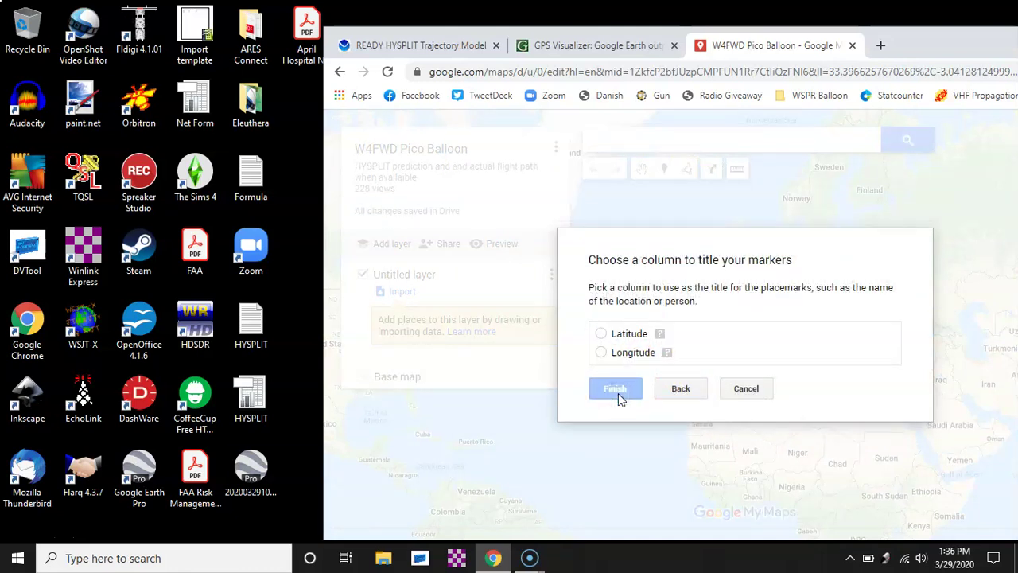
left_click(601, 333)
left_click(620, 389)
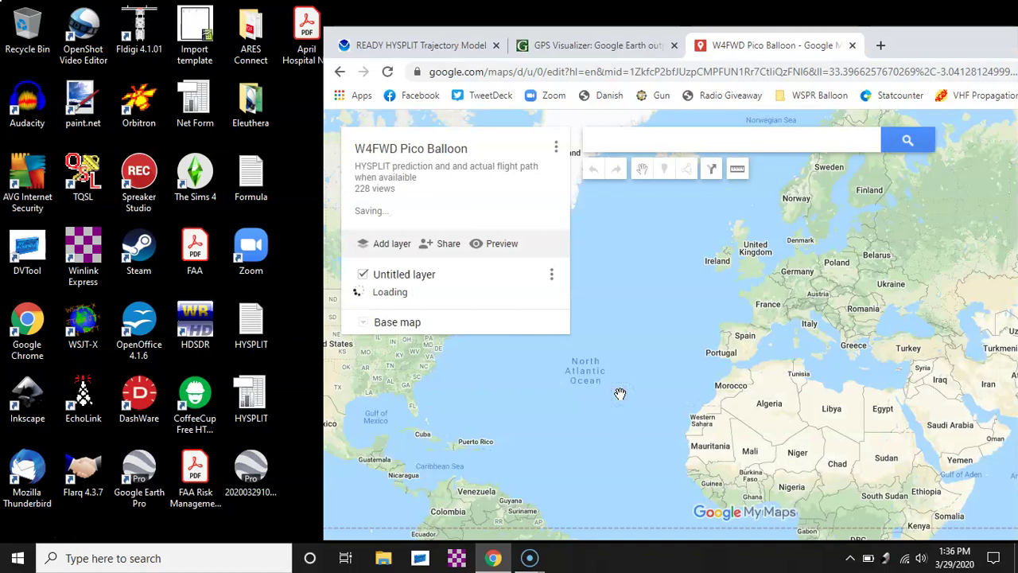
double_click(911, 43)
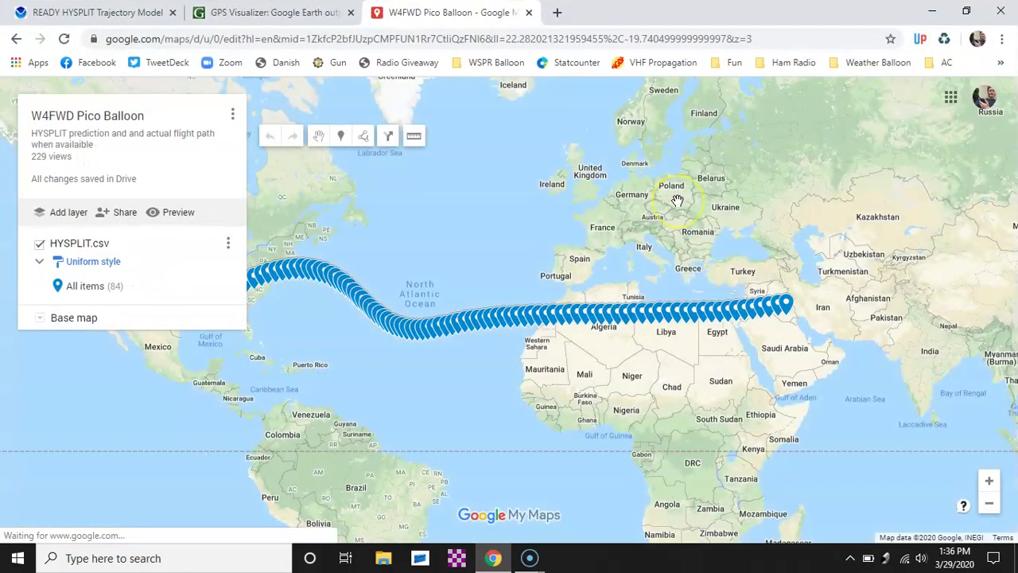
- Uncover the desktop again and delete the HYSPLIT.csv layer, followed by the empty untitled layer
double_click(748, 20)
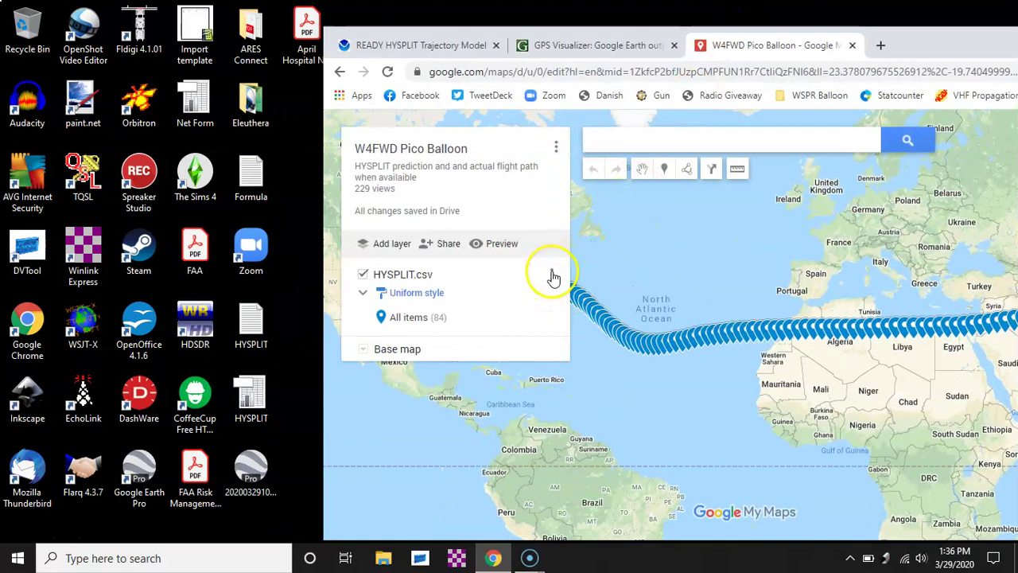
left_click(552, 275)
left_click(438, 321)
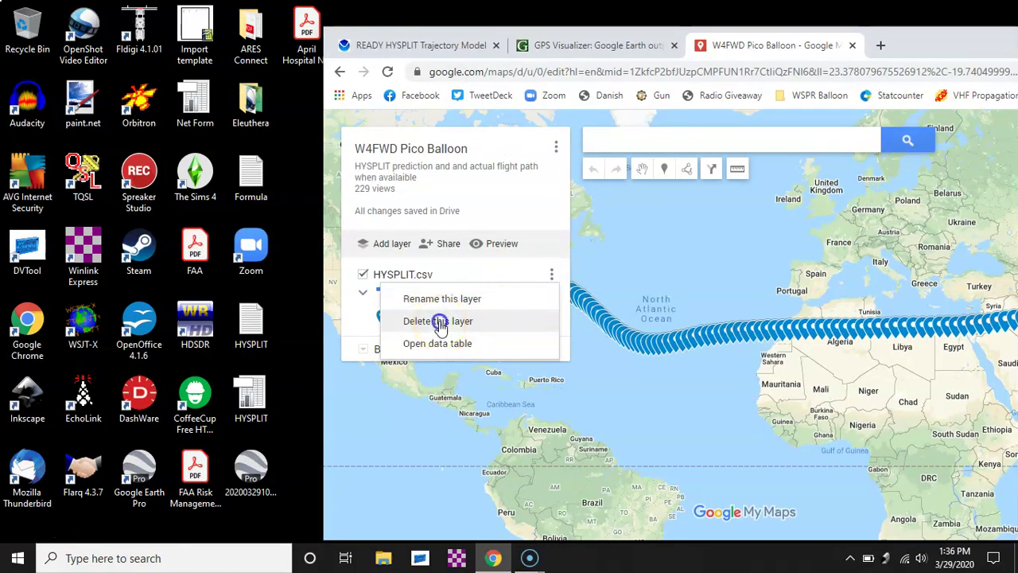
left_click(701, 364)
left_click(693, 353)
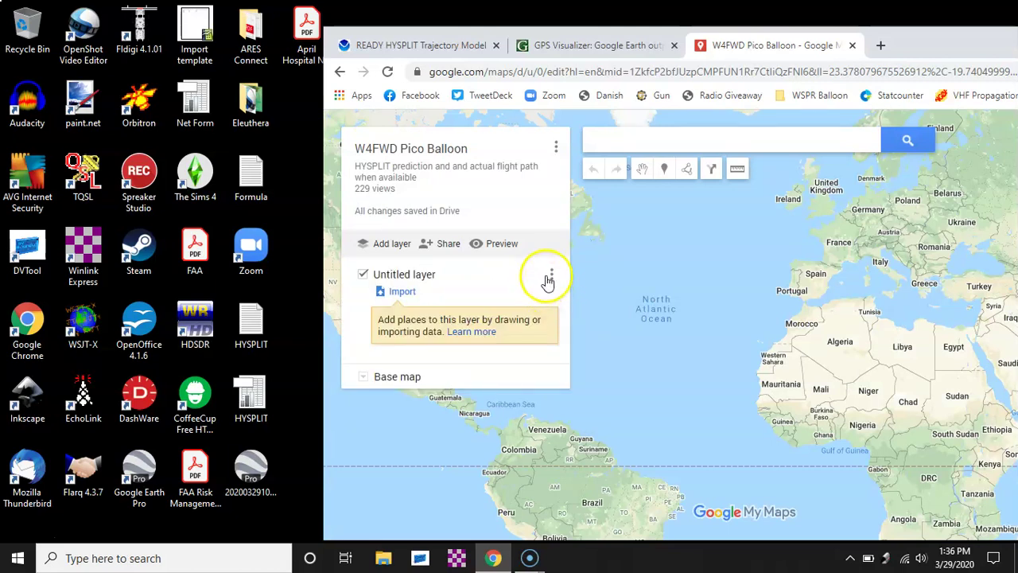
left_click(550, 275)
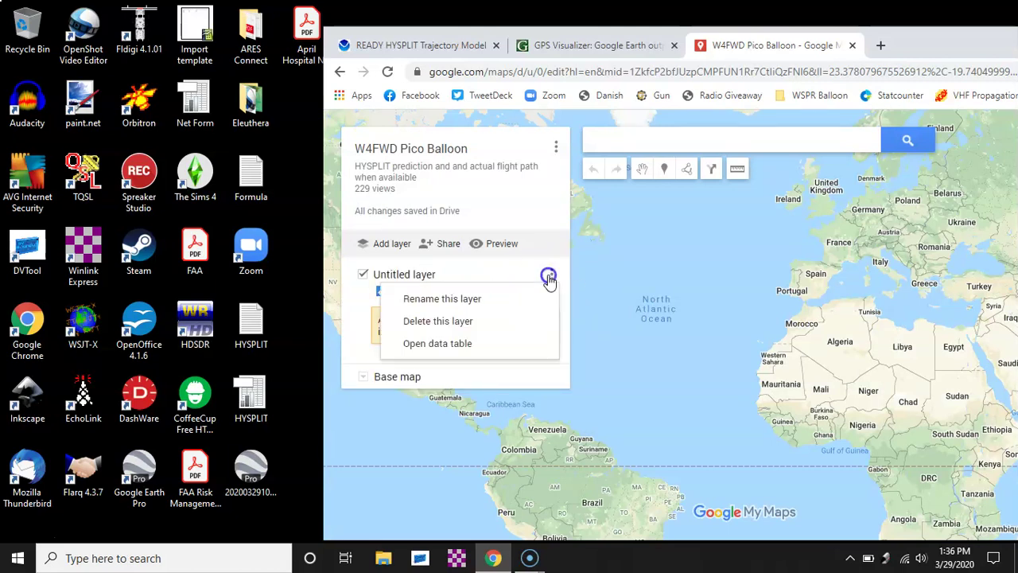
left_click(443, 324)
left_click(700, 353)
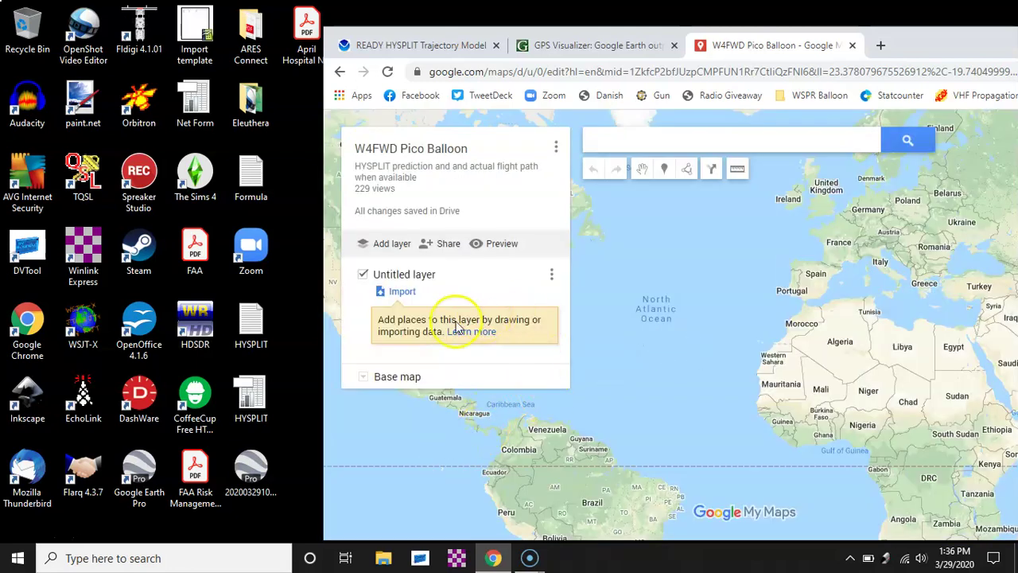
- Import the KMZ file from the desktop into the map's untitled layer
left_click(403, 293)
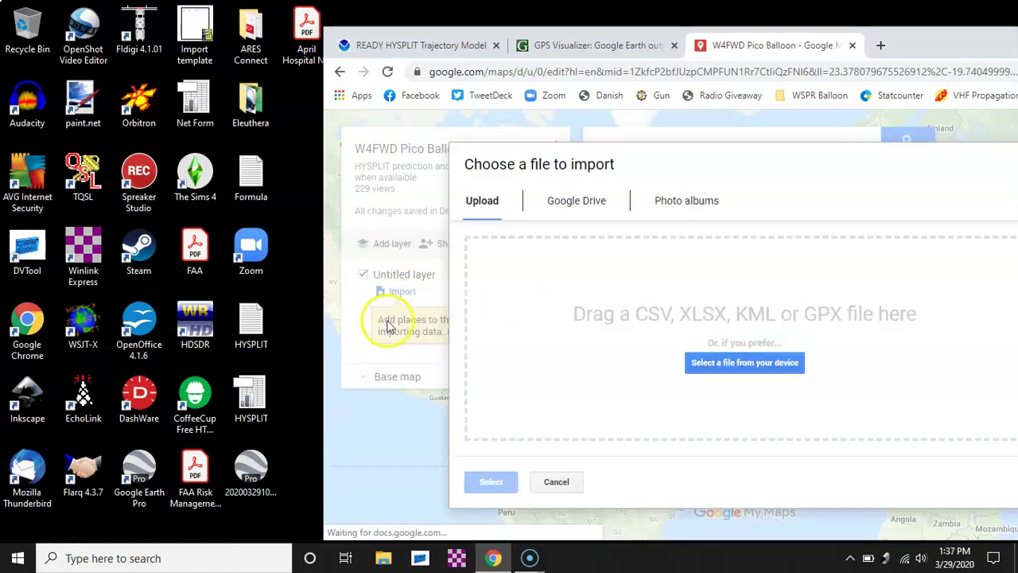
left_click_drag(243, 473, 581, 350)
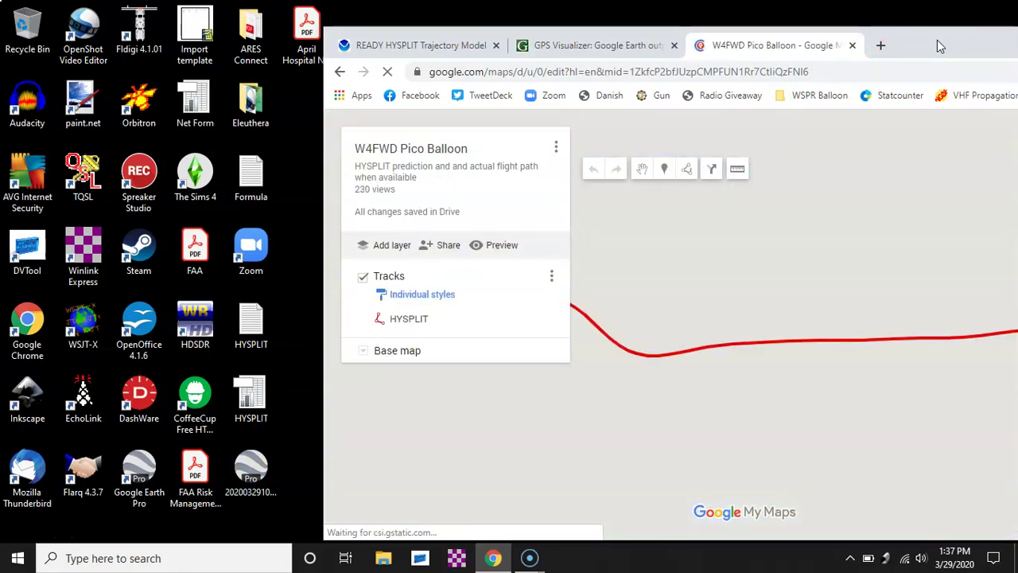
left_click(650, 366)
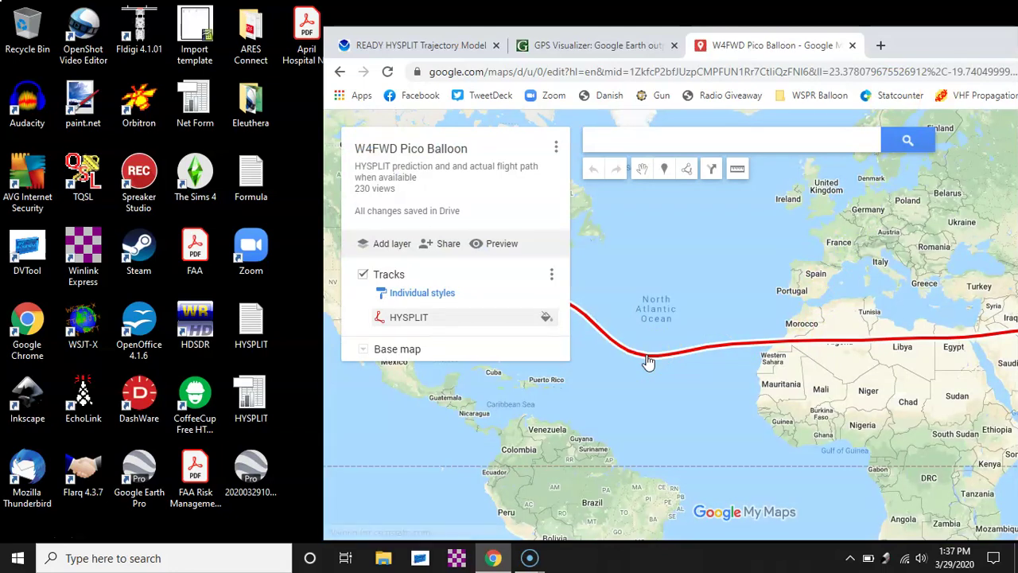
- Examine the reimported HYSPLIT track in the maximized browser, from the southeastern United States to its end near Iraq
left_click_drag(954, 49, 748, 60)
double_click(747, 60)
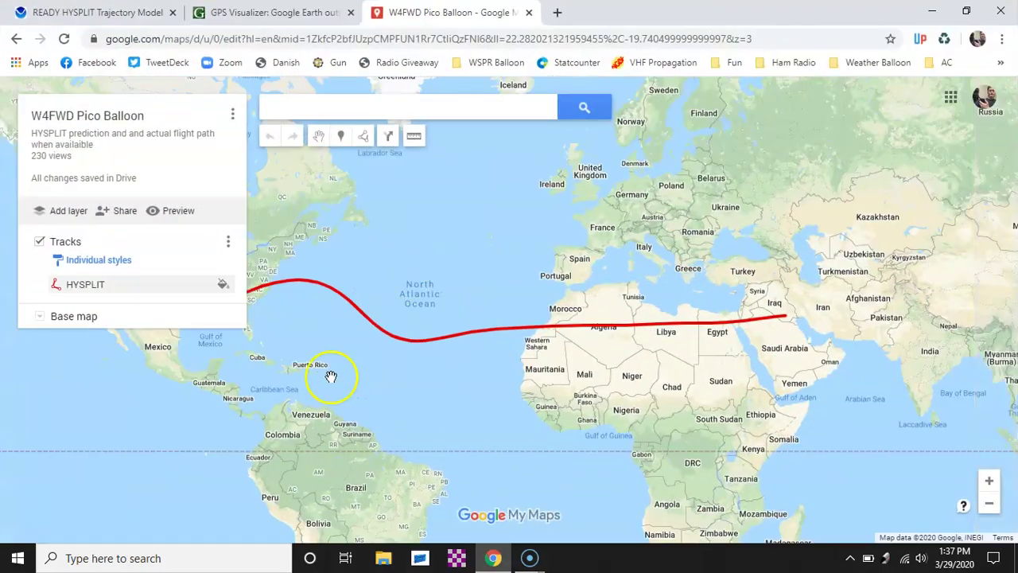
left_click_drag(325, 370, 390, 419)
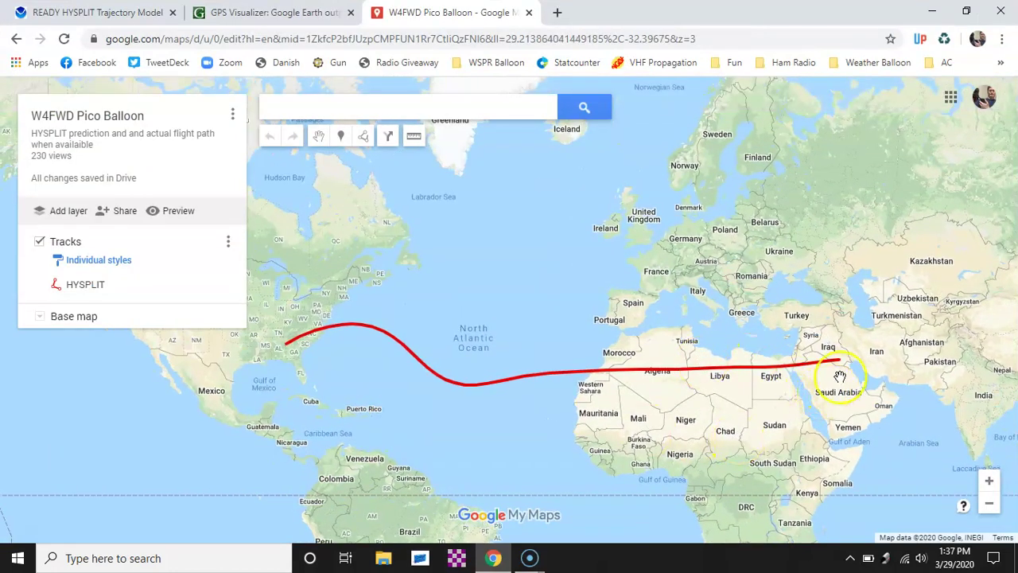
scroll(841, 377, "up", 3)
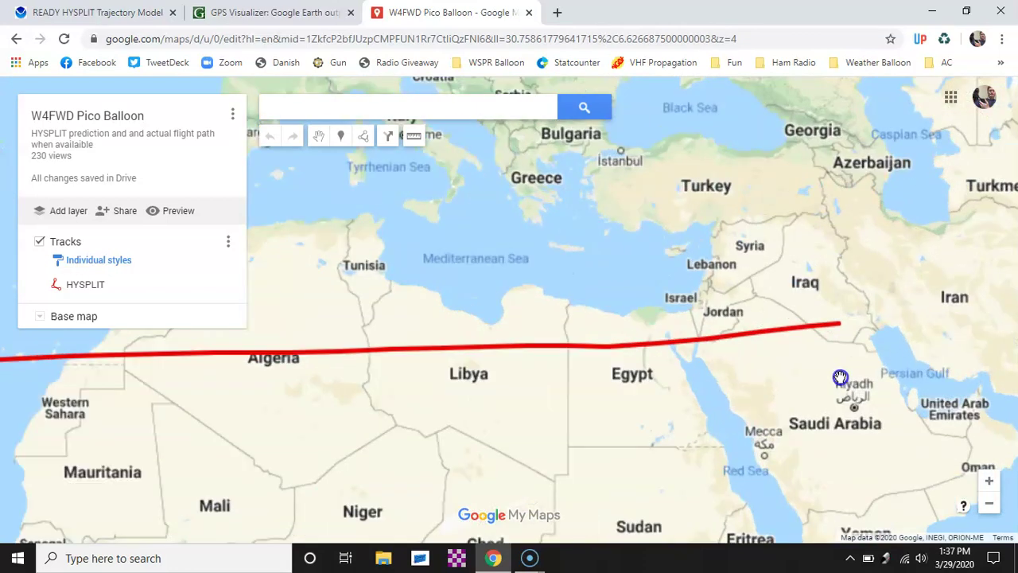